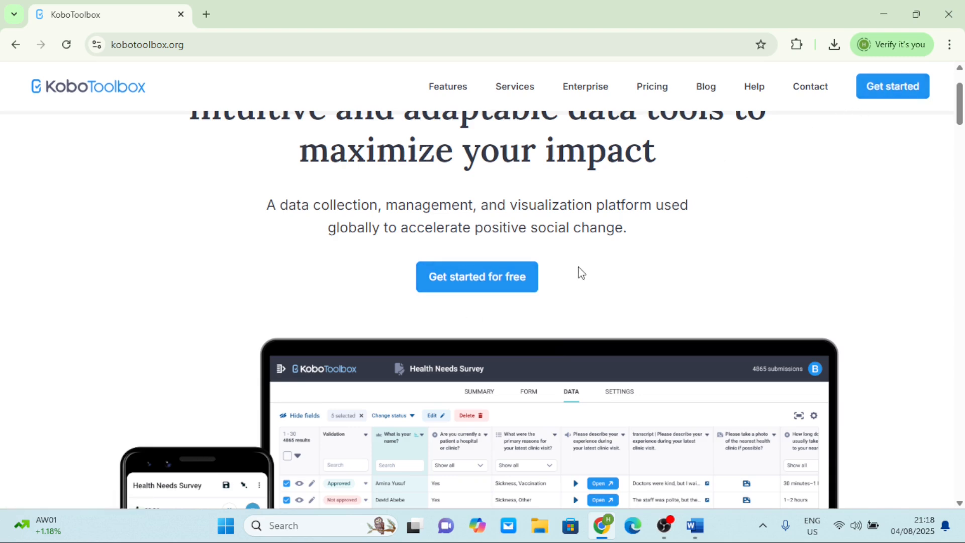
# Open the account sign-up form for the European Union KoboToolbox Server.
pyautogui.click(486, 283)
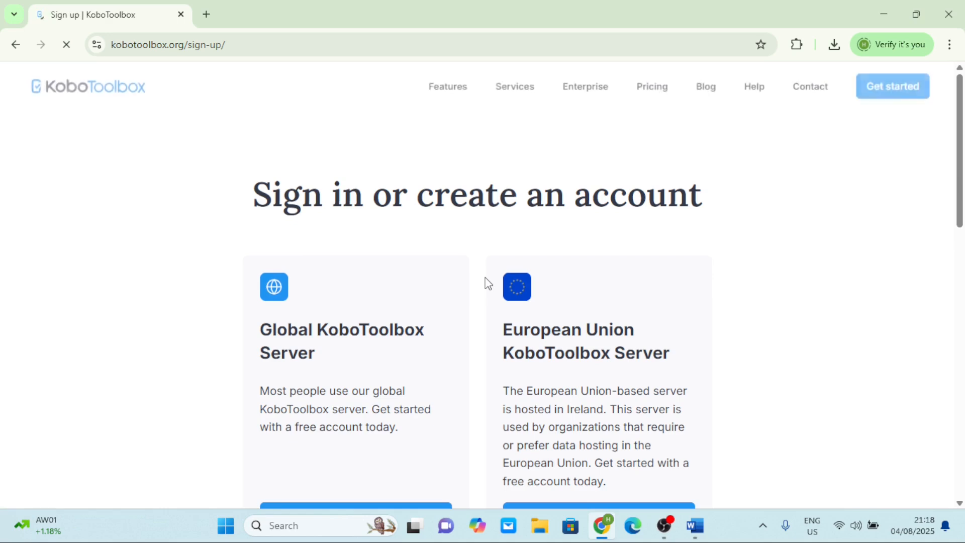
pyautogui.scroll(-4, 486, 283)
pyautogui.scroll(2, 486, 282)
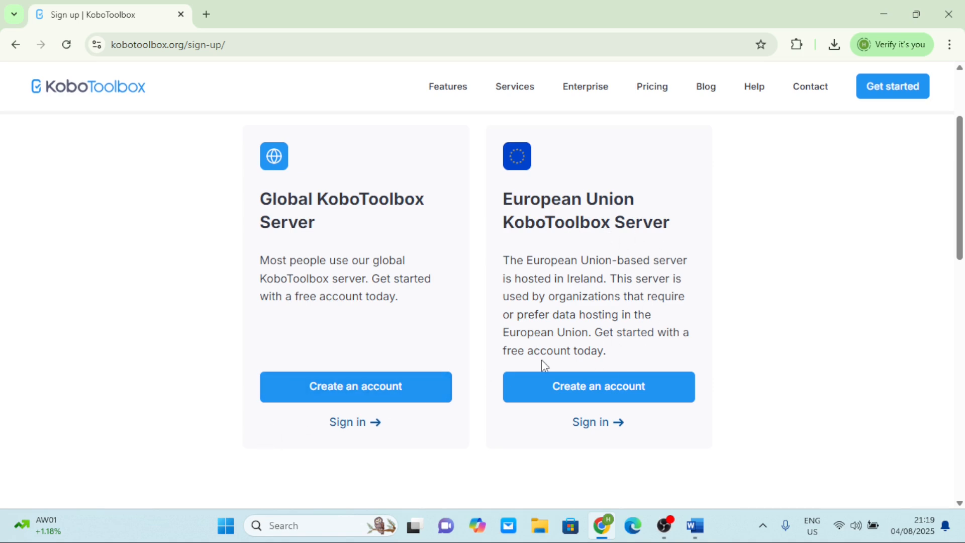
pyautogui.scroll(-1, 578, 274)
pyautogui.scroll(1, 576, 277)
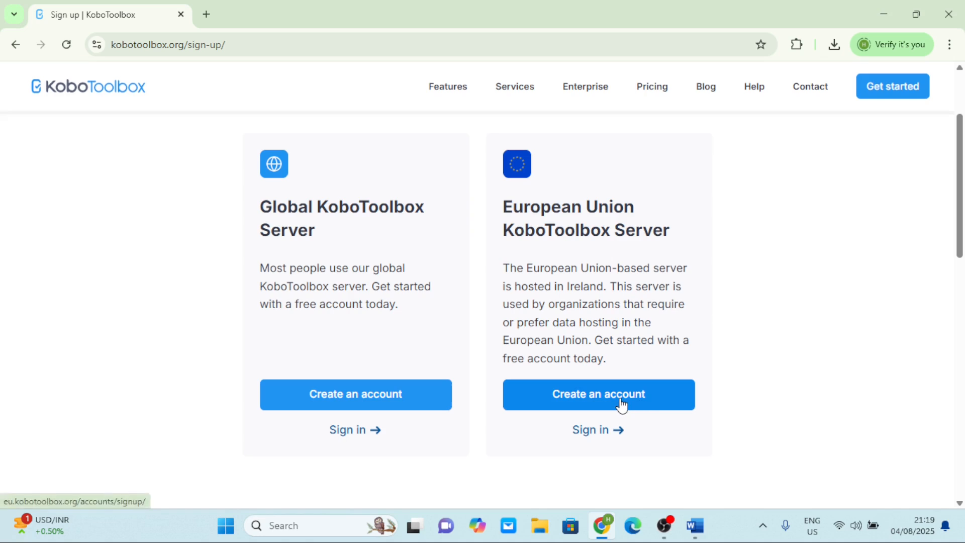
pyautogui.click(593, 405)
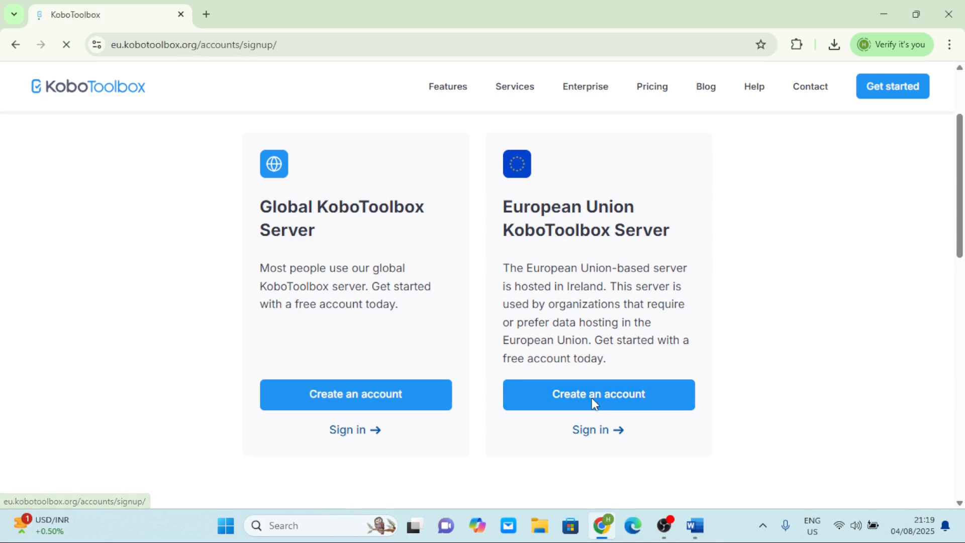
# Examine the sign-up form's name, username, email, country, sector and organization type fields and their available choices without filling them in.
pyautogui.scroll(-3, 474, 300)
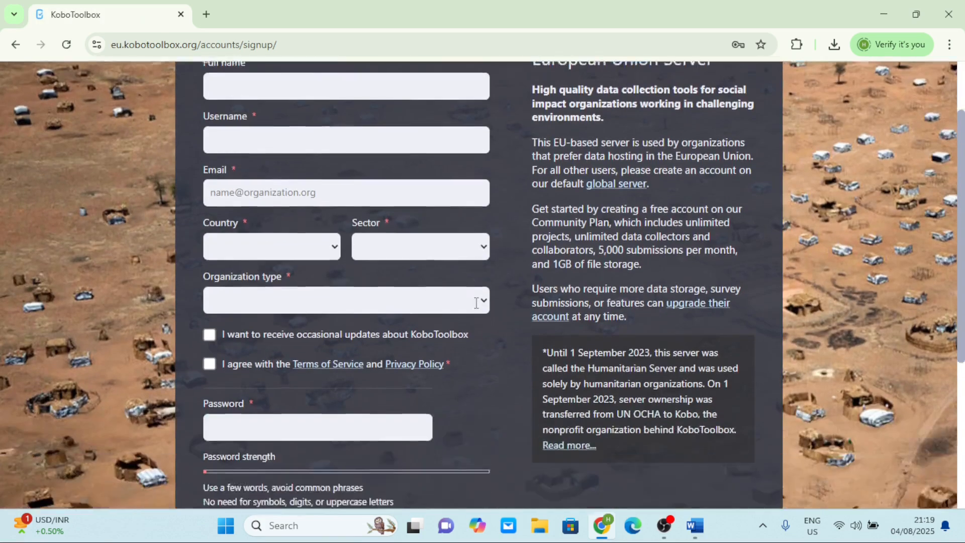
pyautogui.scroll(3, 475, 300)
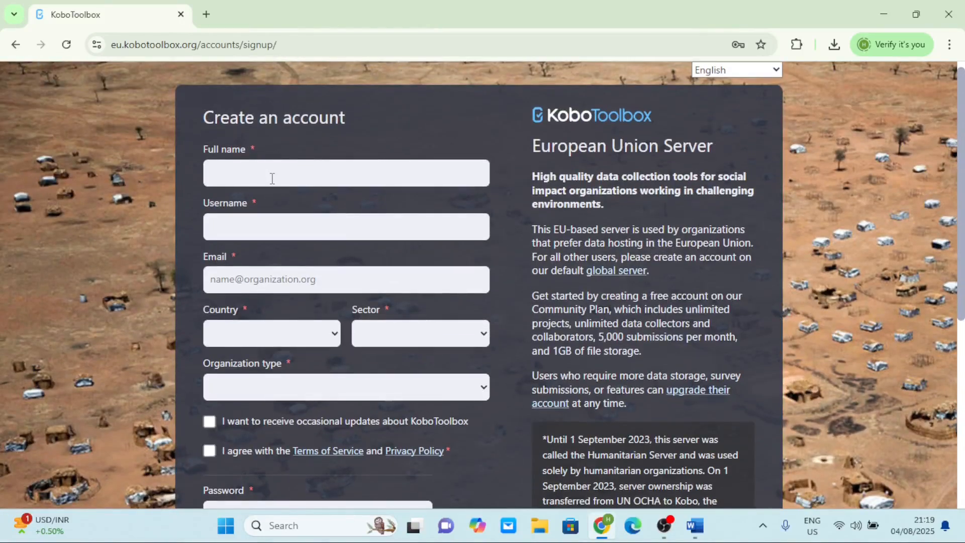
pyautogui.click(272, 179)
pyautogui.click(253, 222)
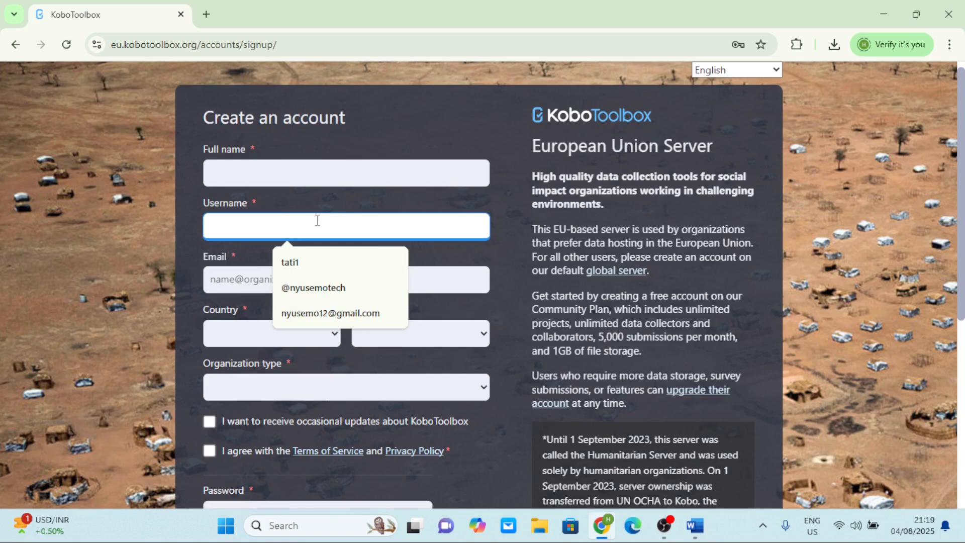
pyautogui.click(238, 274)
pyautogui.scroll(-1, 374, 266)
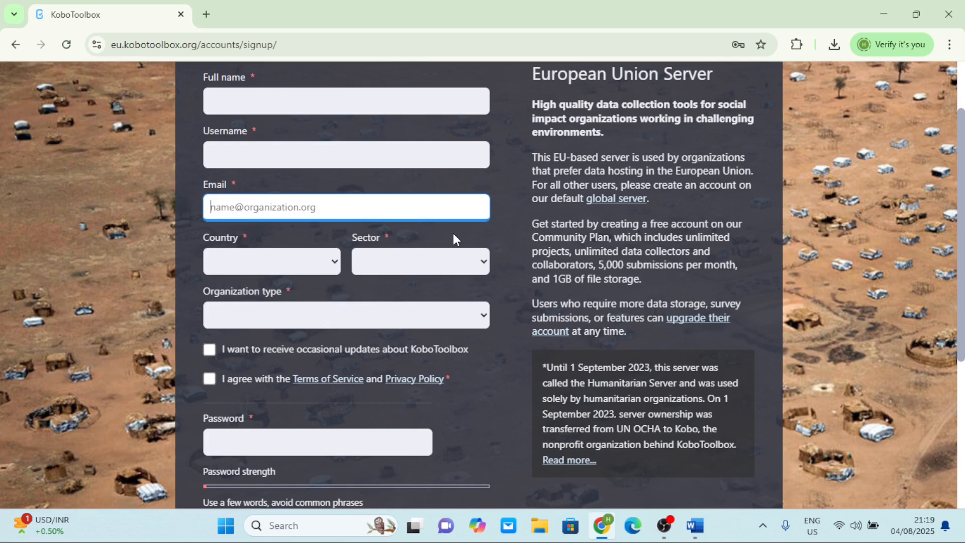
pyautogui.click(333, 262)
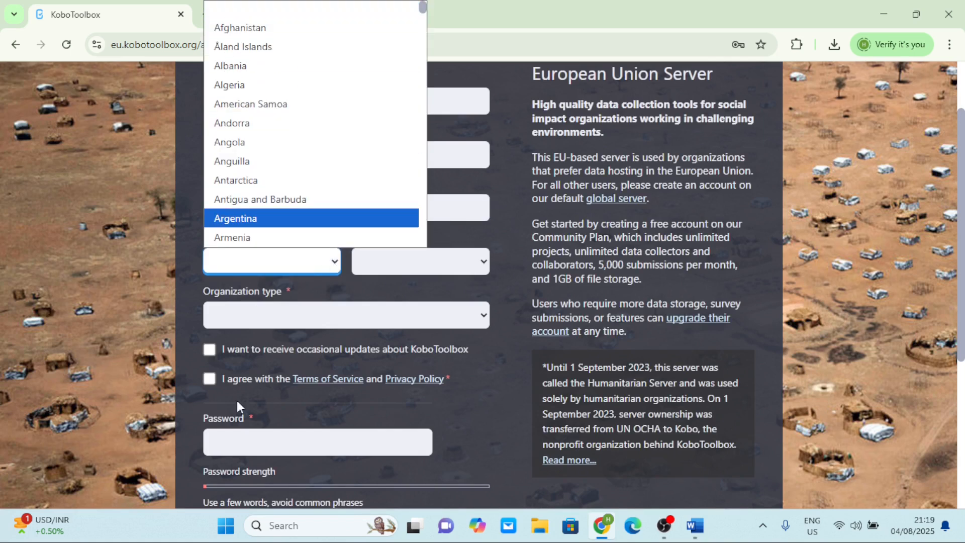
pyautogui.click(327, 261)
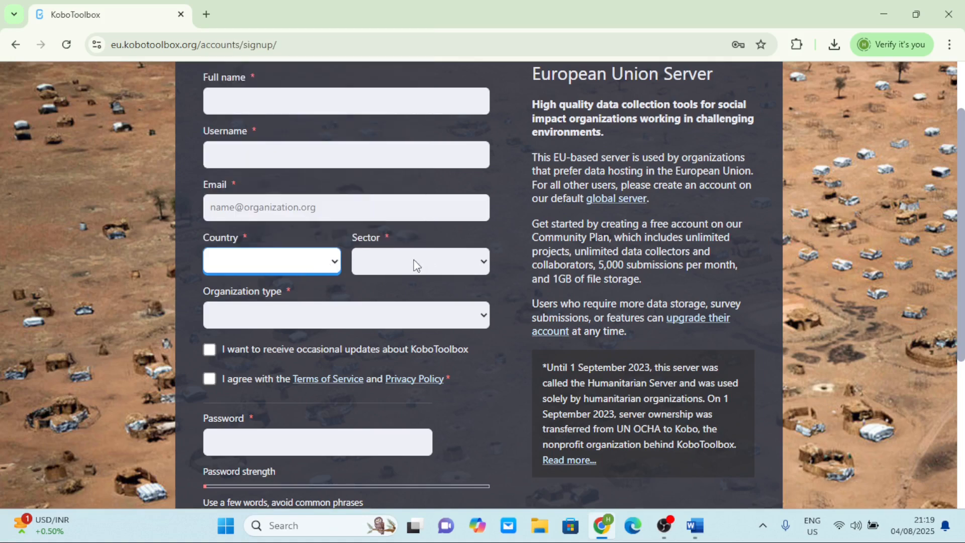
pyautogui.click(484, 271)
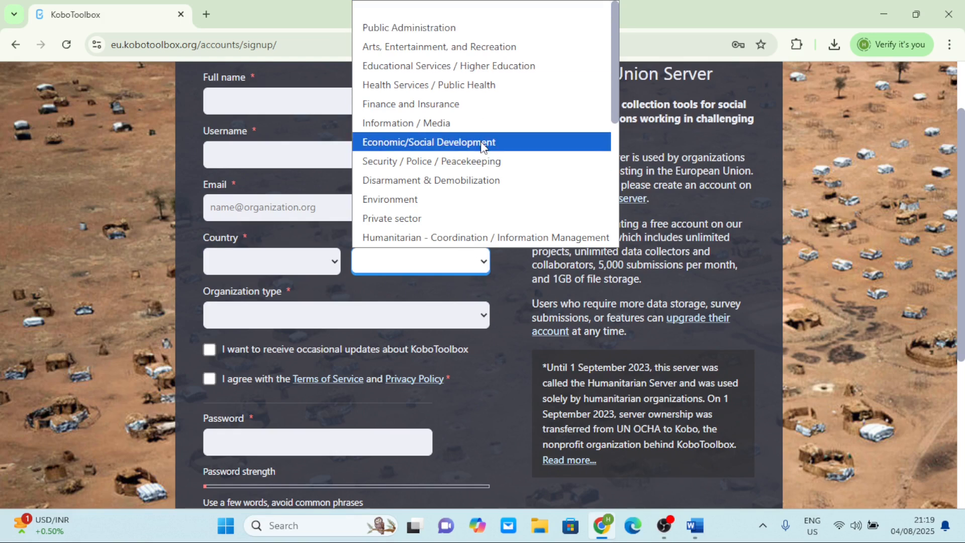
pyautogui.scroll(-1, 481, 145)
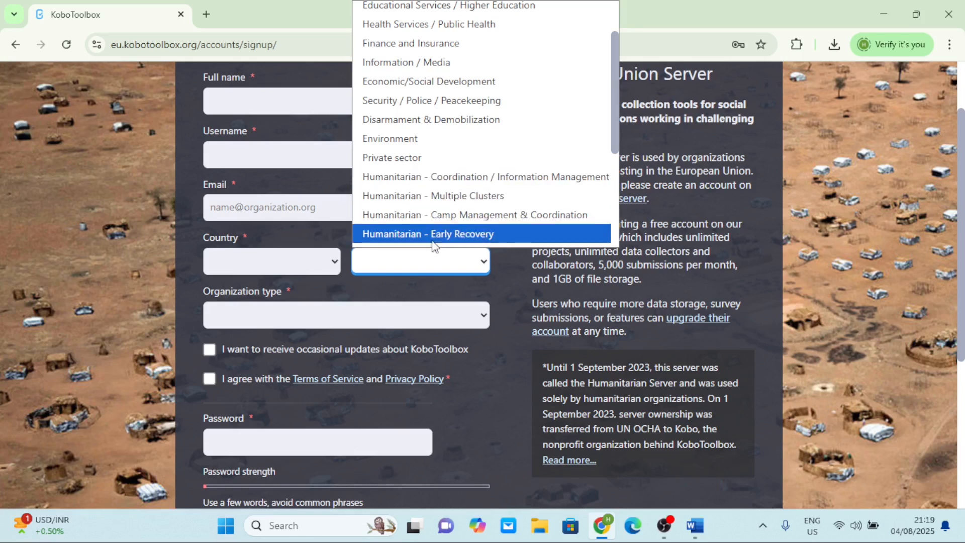
pyautogui.click(347, 326)
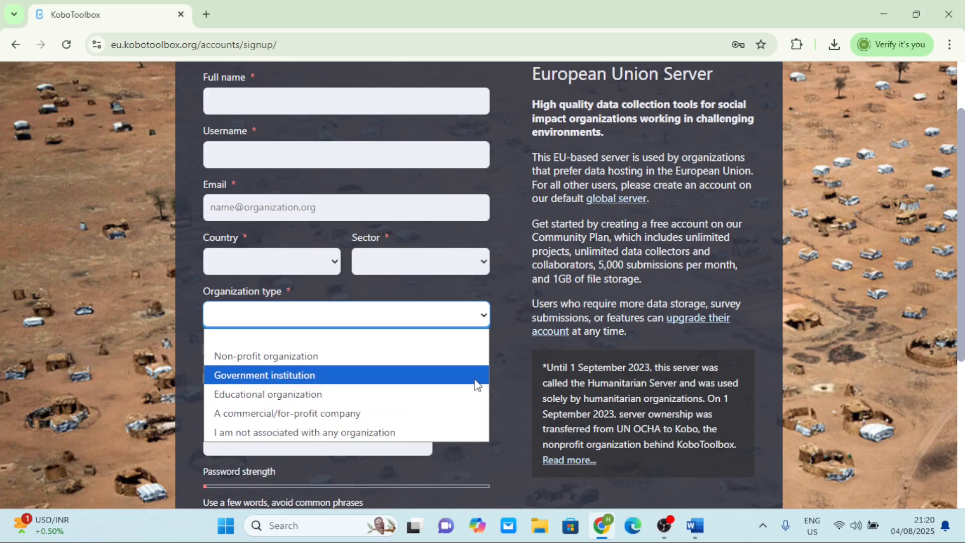
pyautogui.click(517, 383)
# Examine the sign-up form's consent checkboxes, password and password confirmation fields, and review the whole form once more.
pyautogui.scroll(-2, 302, 352)
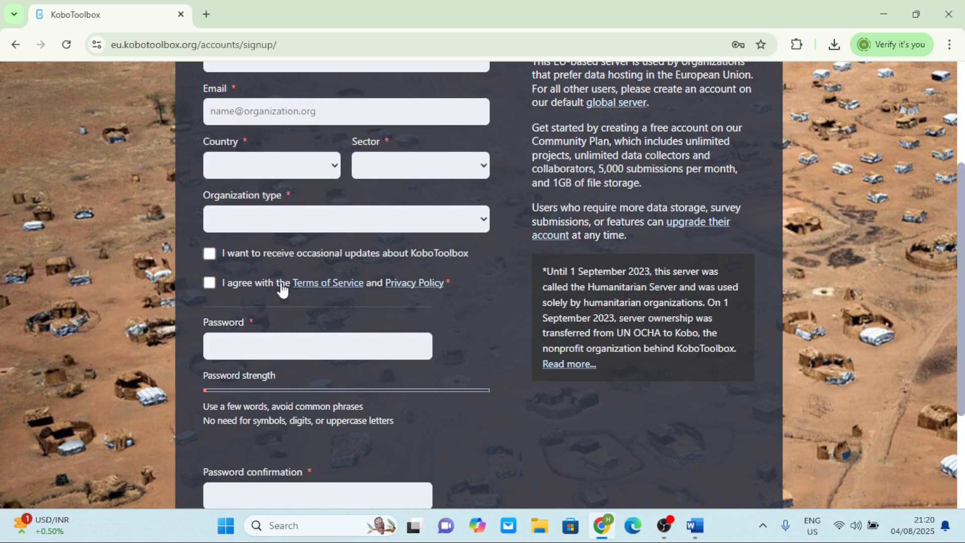
pyautogui.click(268, 340)
pyautogui.scroll(-2, 251, 327)
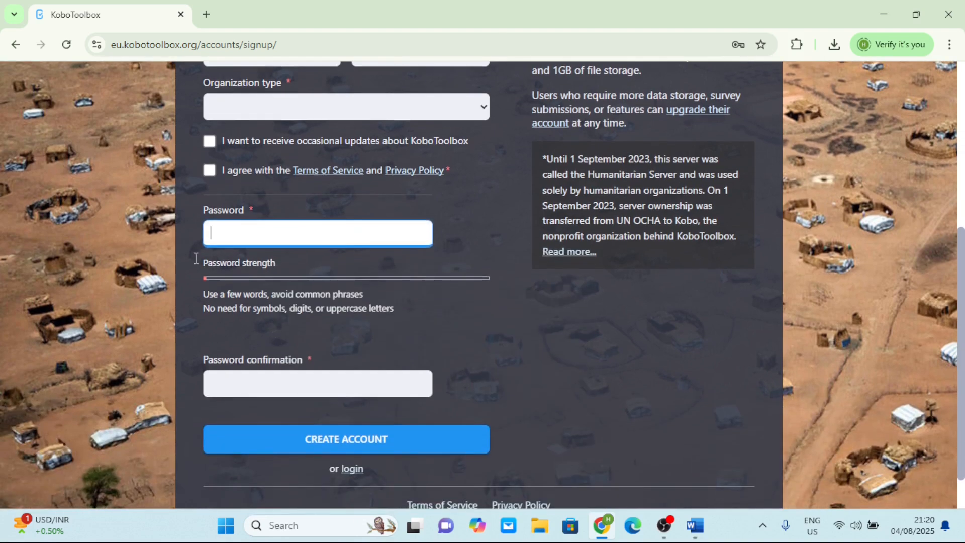
pyautogui.click(267, 387)
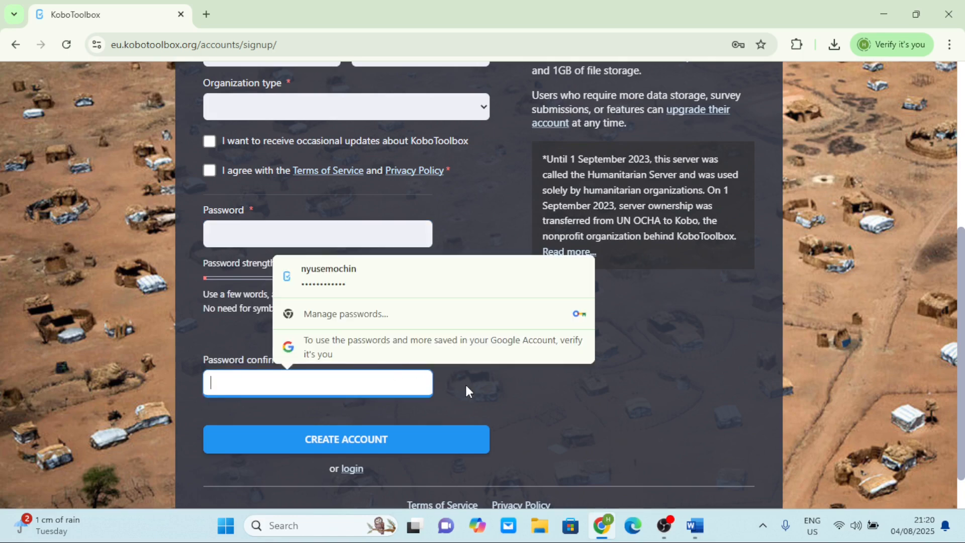
pyautogui.click(353, 399)
pyautogui.scroll(-1, 388, 372)
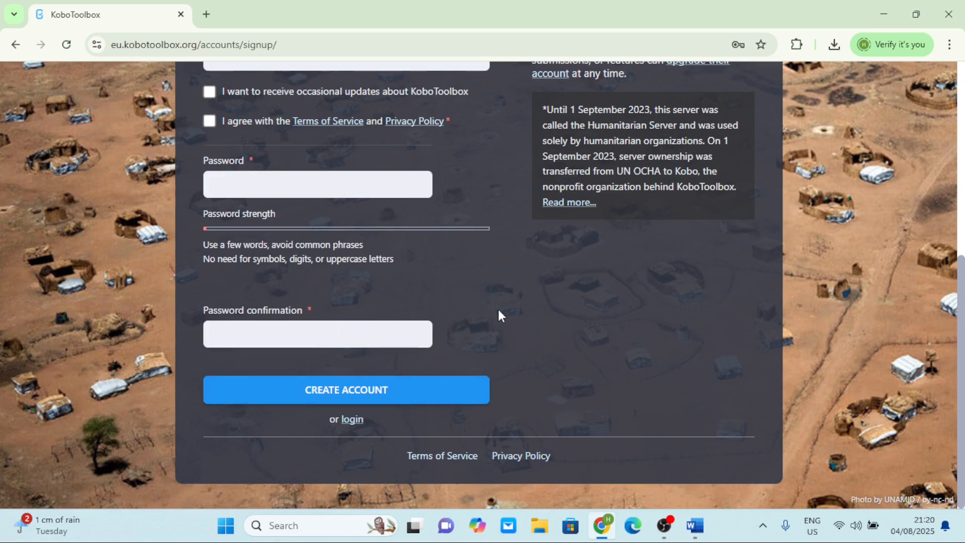
pyautogui.scroll(7, 510, 306)
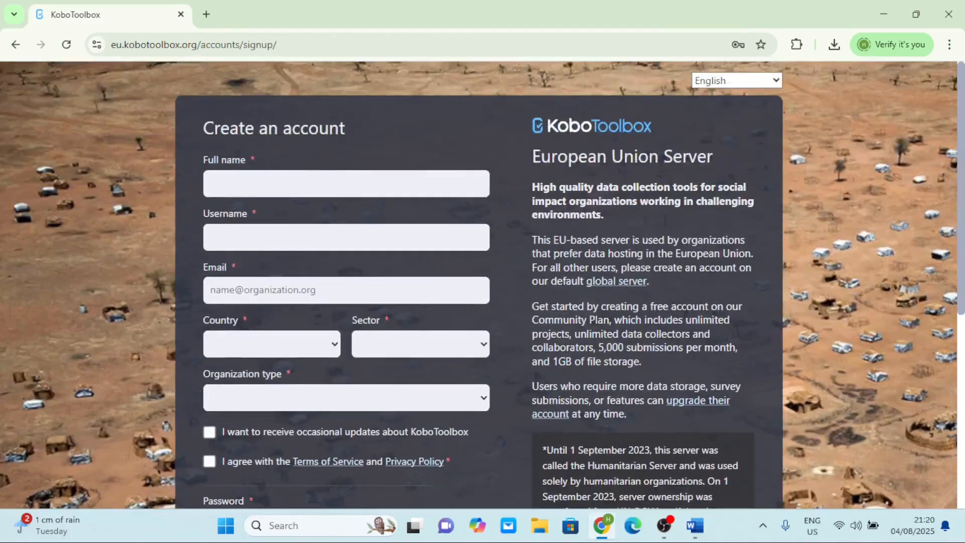
pyautogui.scroll(-7, 293, 416)
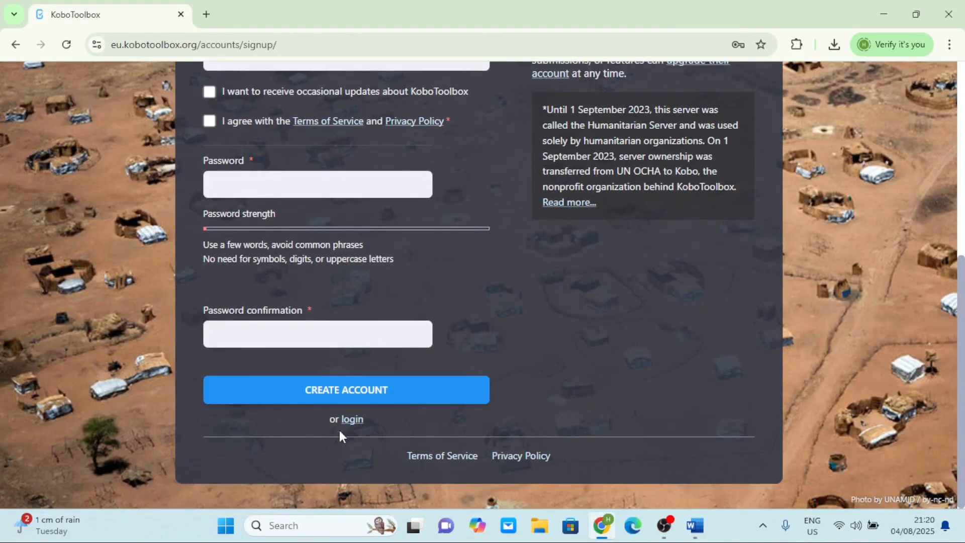
# Switch from sign-up to the login page and log in with the saved account credentials.
pyautogui.click(351, 416)
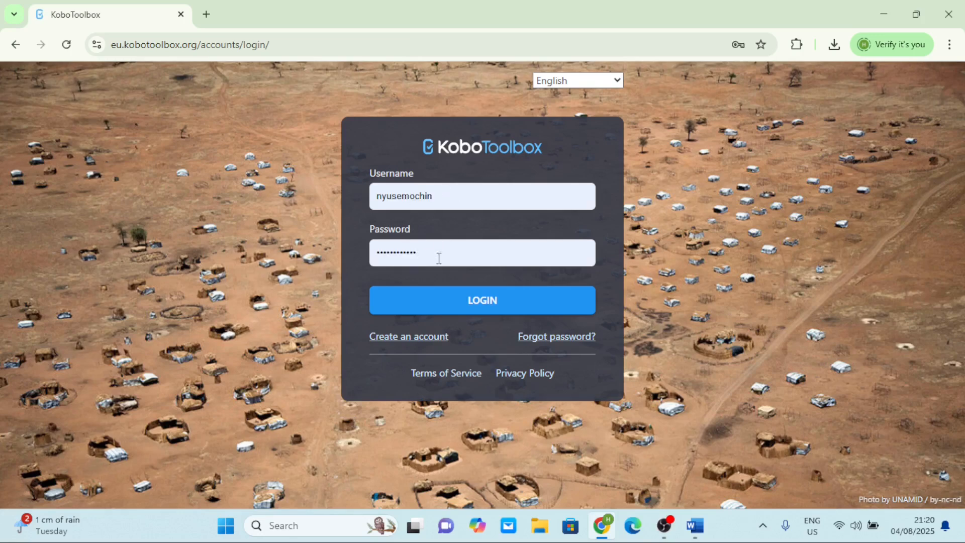
pyautogui.click(490, 301)
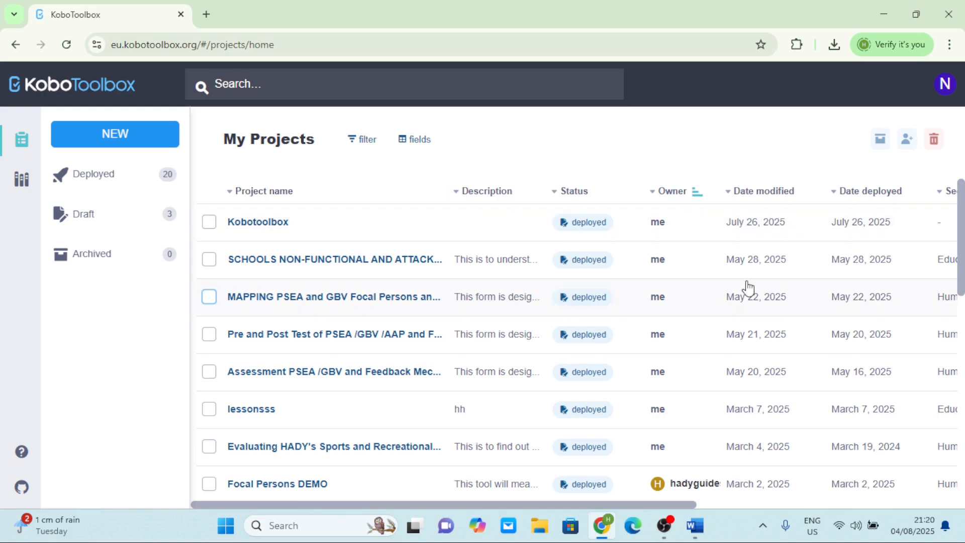
# Look through the My Projects table, covering all project rows and the status, owner, date, sector, country and language columns.
pyautogui.scroll(-5, 749, 288)
pyautogui.scroll(-6, 748, 288)
pyautogui.scroll(11, 748, 287)
pyautogui.scroll(-8, 748, 287)
pyautogui.hscroll(1, 749, 287)
pyautogui.scroll(8, 749, 288)
pyautogui.scroll(-4, 748, 287)
pyautogui.hscroll(5, 739, 287)
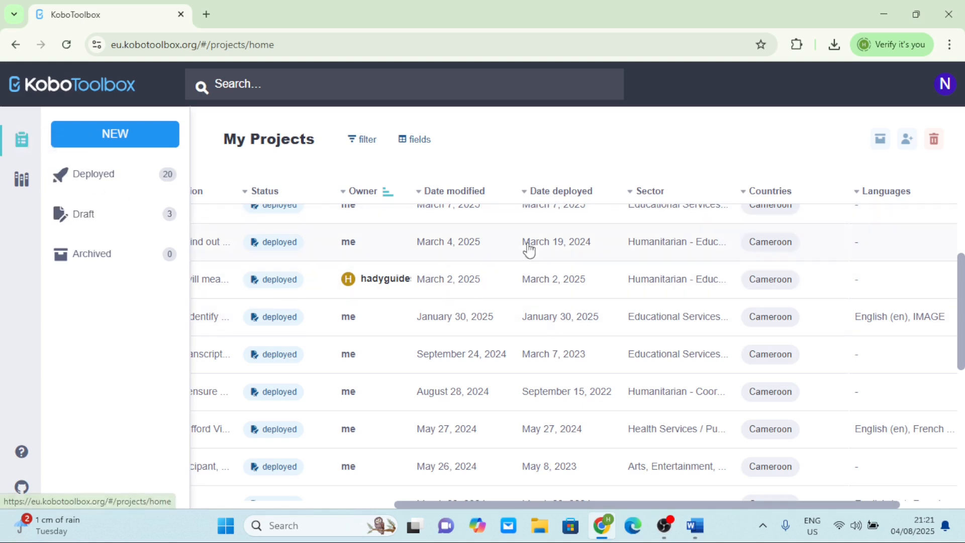
pyautogui.hscroll(-5, 500, 297)
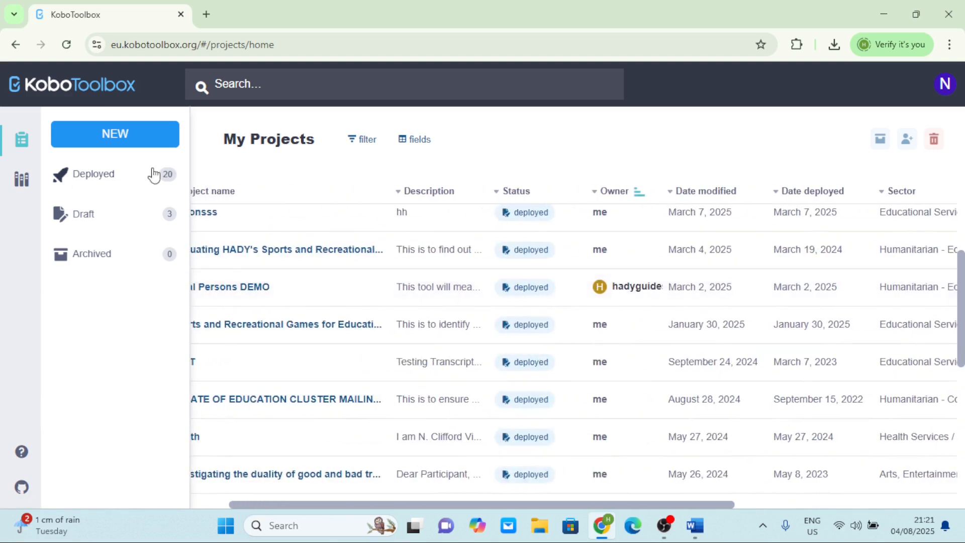
# Expand the Deployed and Draft project lists, browse the deployed projects, and open the draft project demo.
pyautogui.click(103, 176)
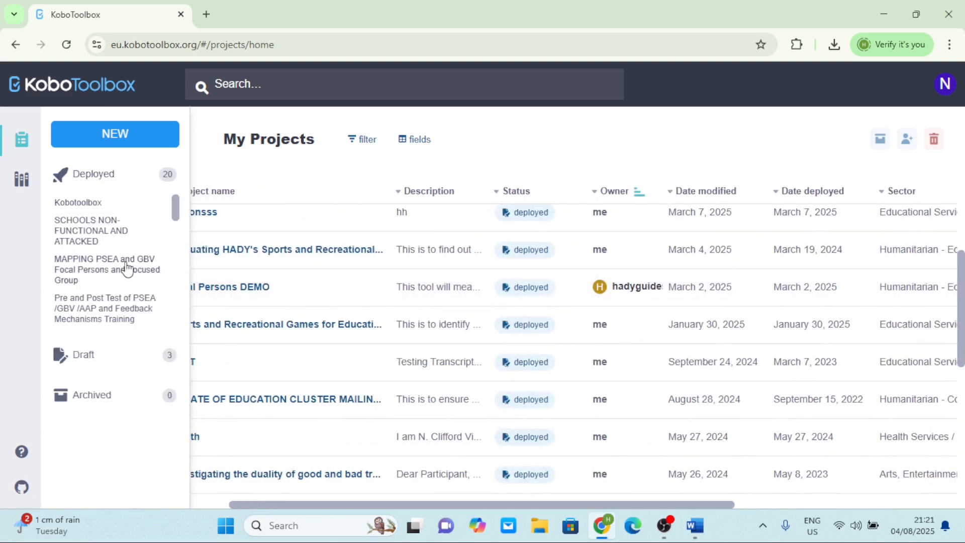
pyautogui.scroll(-10, 127, 269)
pyautogui.scroll(6, 127, 269)
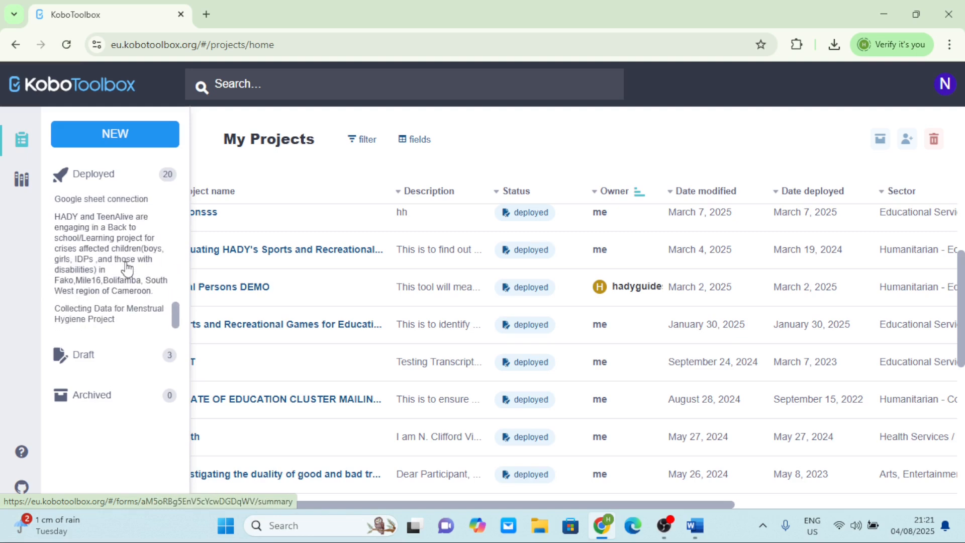
pyautogui.scroll(-6, 128, 269)
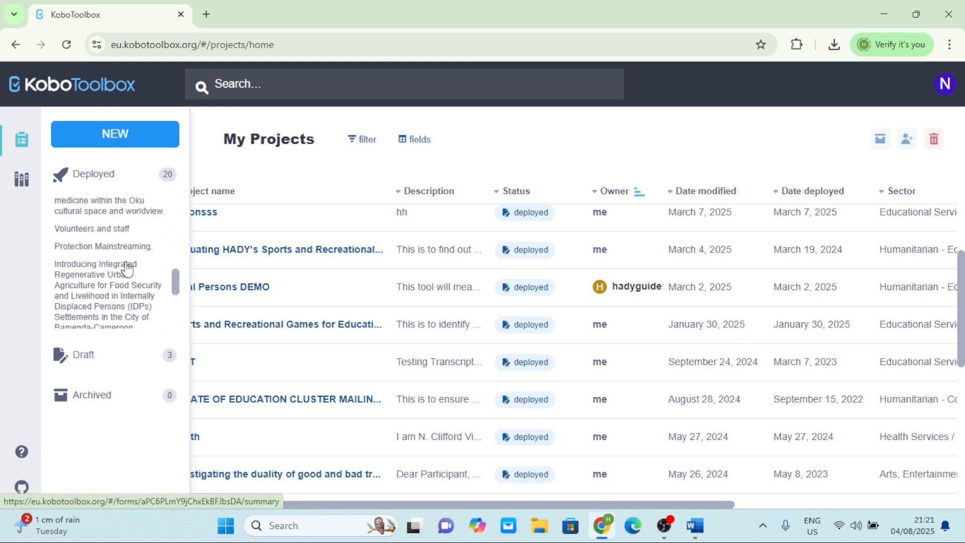
pyautogui.click(102, 357)
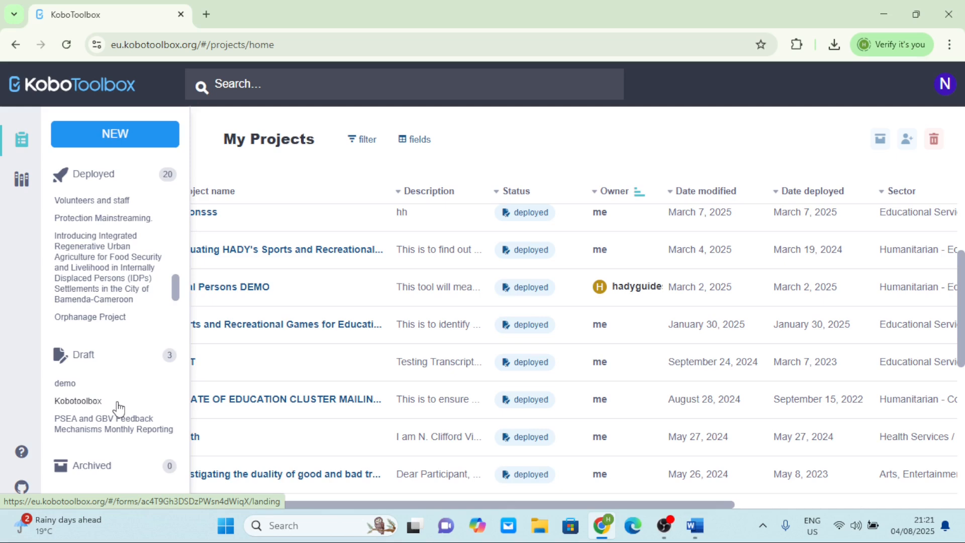
pyautogui.click(77, 385)
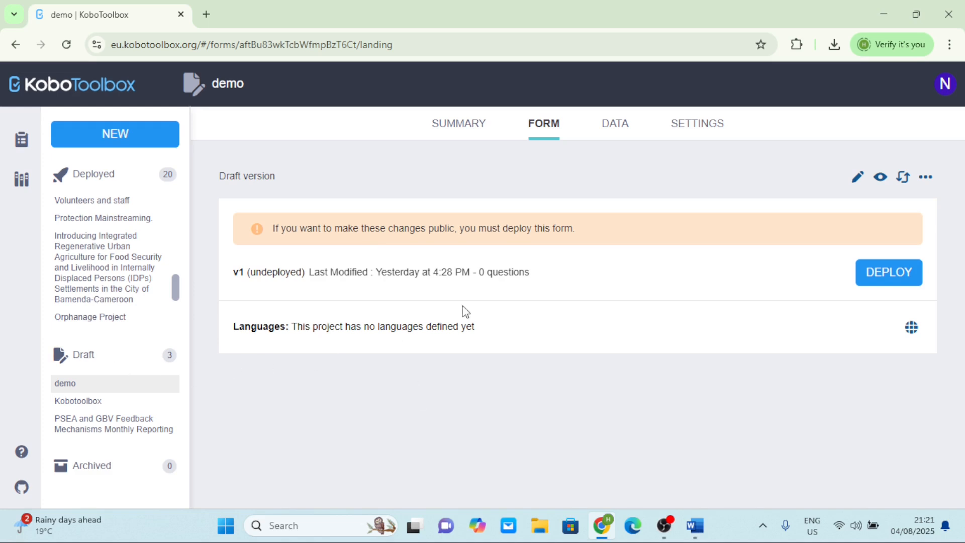
# View the demo project's Summary, Form, Data and Settings pages in turn.
pyautogui.click(457, 126)
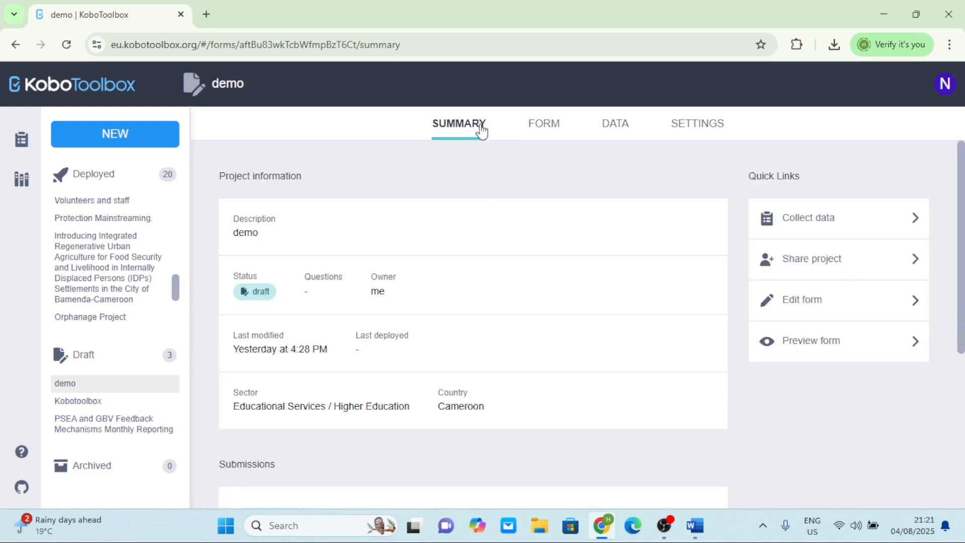
pyautogui.click(554, 123)
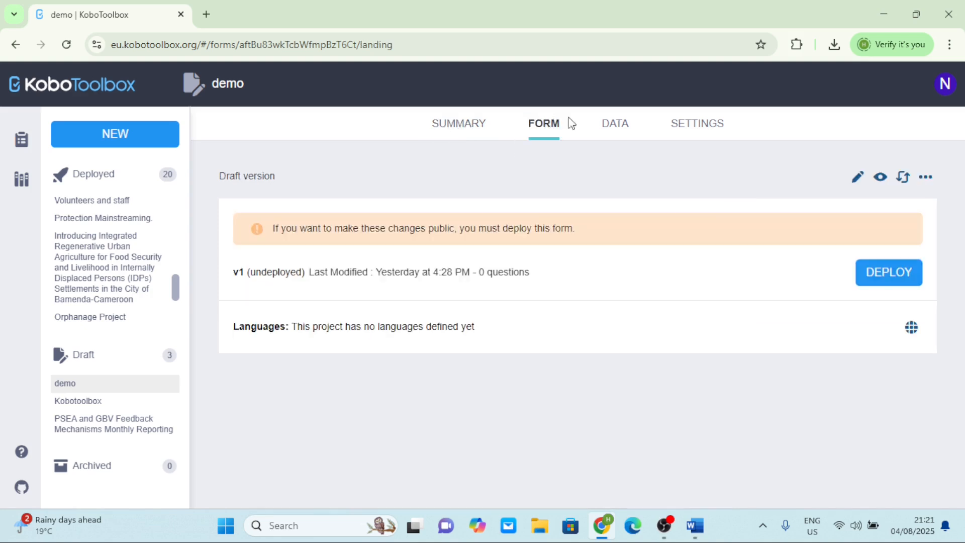
pyautogui.click(616, 125)
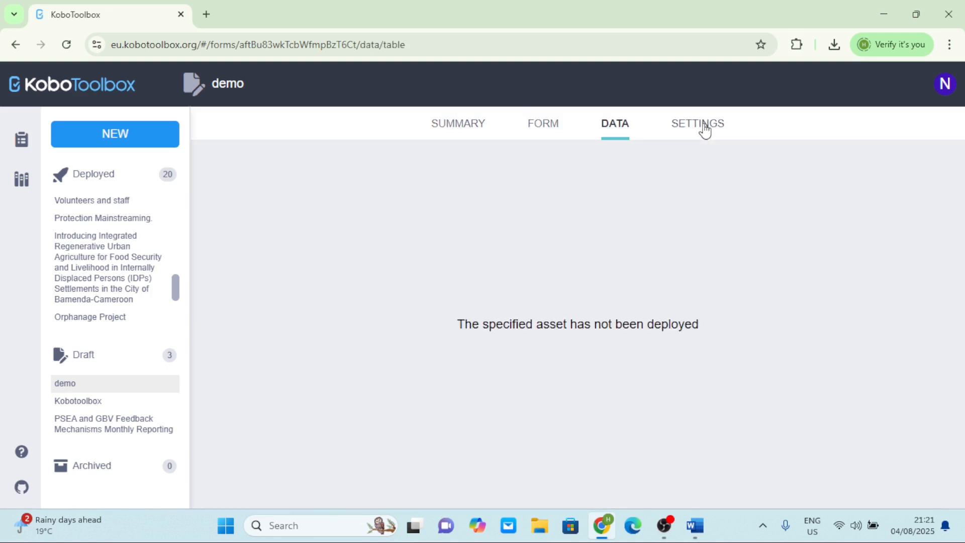
pyautogui.click(705, 130)
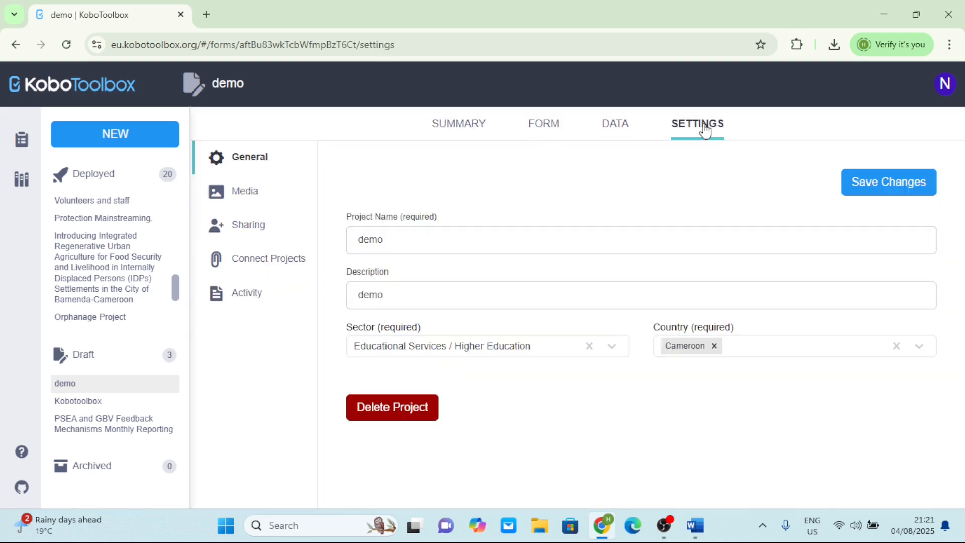
# Return to the demo project's Summary page and review its project information and submissions sections.
pyautogui.click(448, 125)
pyautogui.scroll(-2, 457, 288)
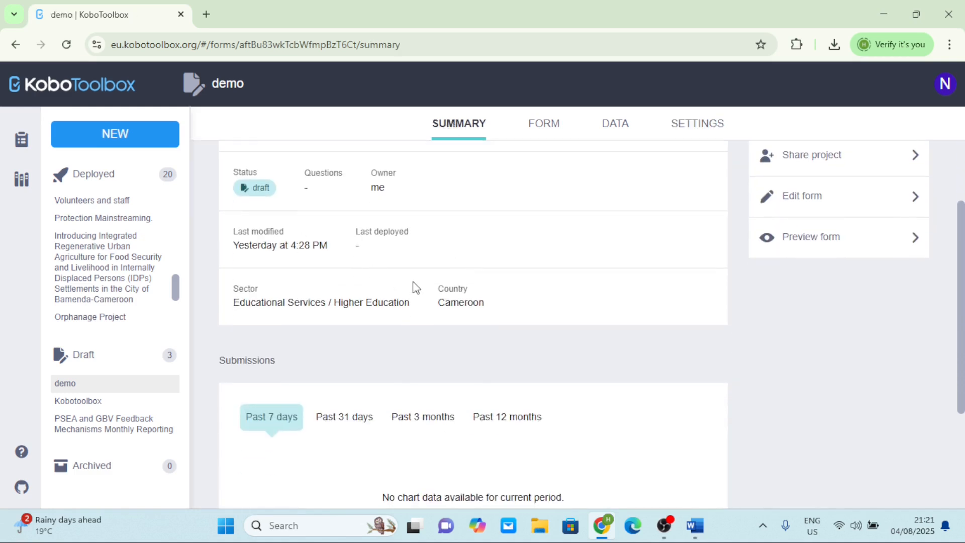
pyautogui.scroll(-1, 414, 287)
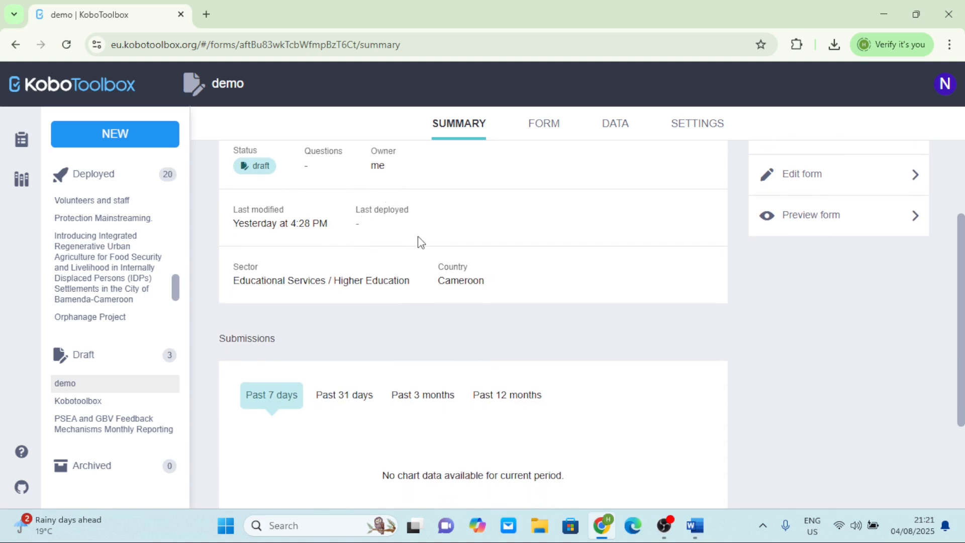
pyautogui.scroll(-1, 419, 241)
pyautogui.scroll(2, 418, 241)
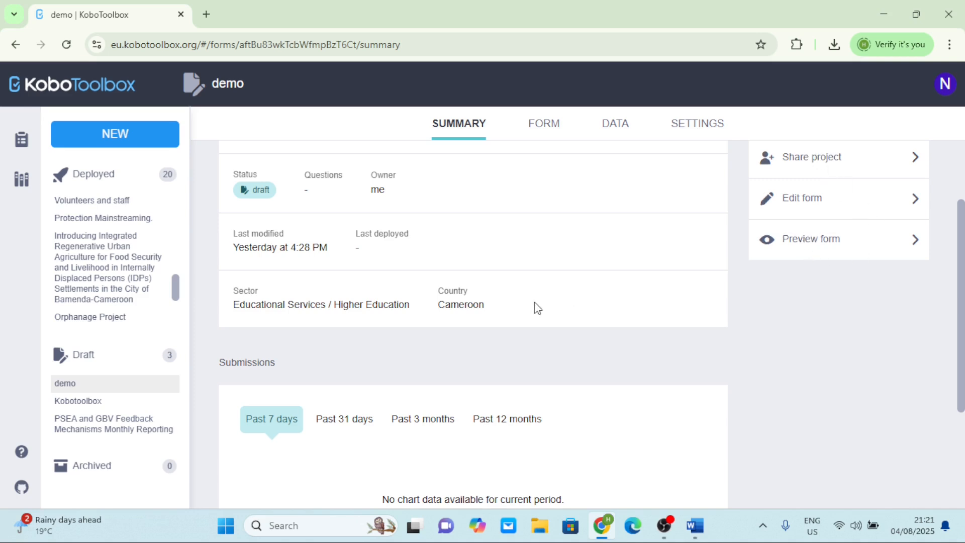
# Review the demo project's submissions section and project information, and view its Form and Data pages.
pyautogui.scroll(-3, 537, 308)
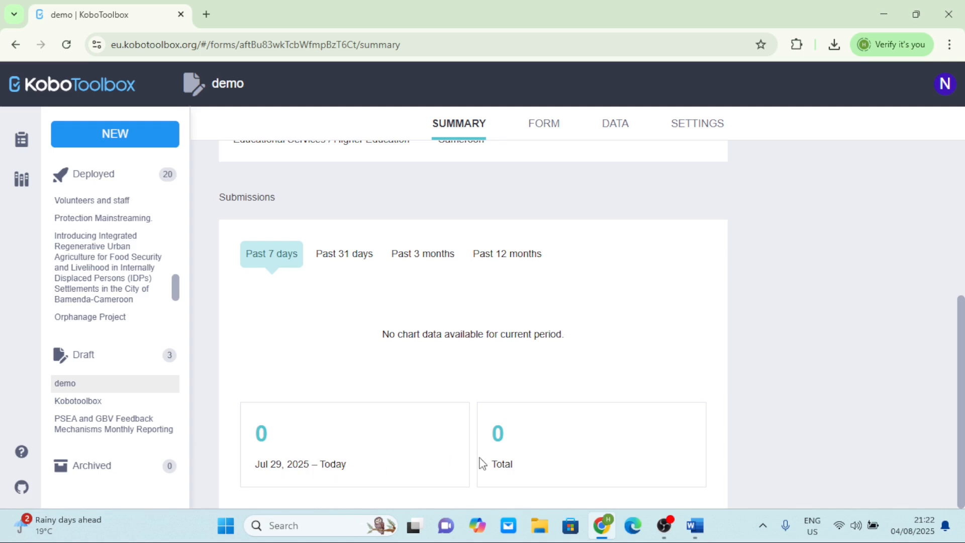
pyautogui.scroll(5, 282, 459)
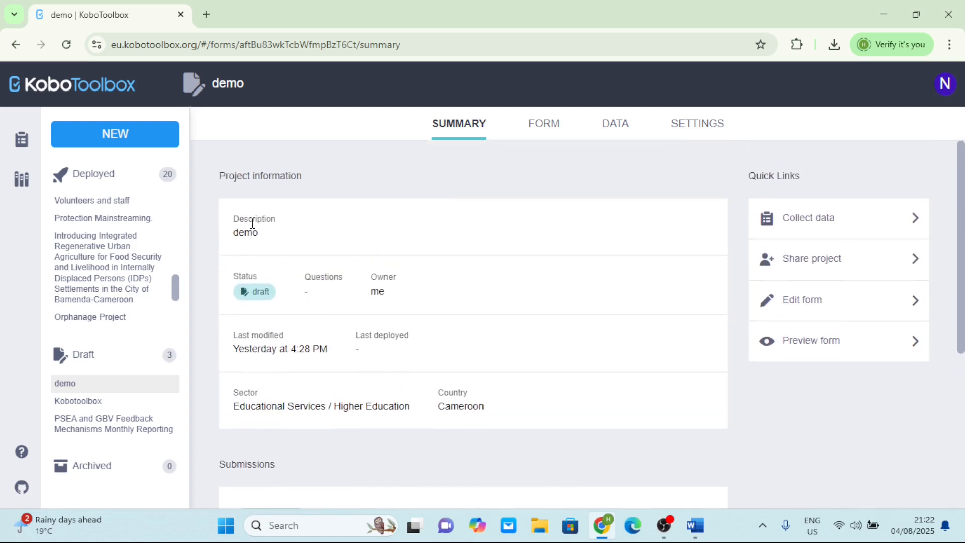
pyautogui.click(545, 128)
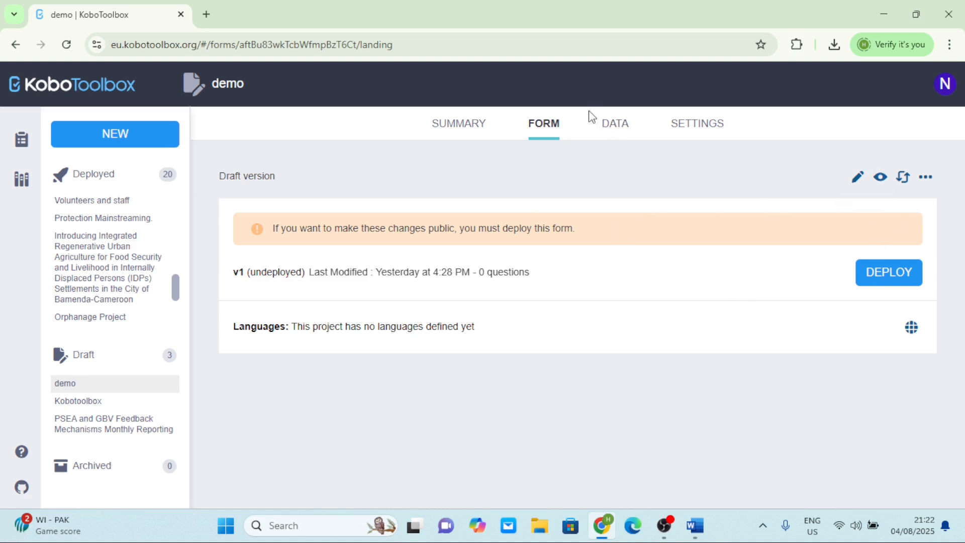
pyautogui.click(612, 128)
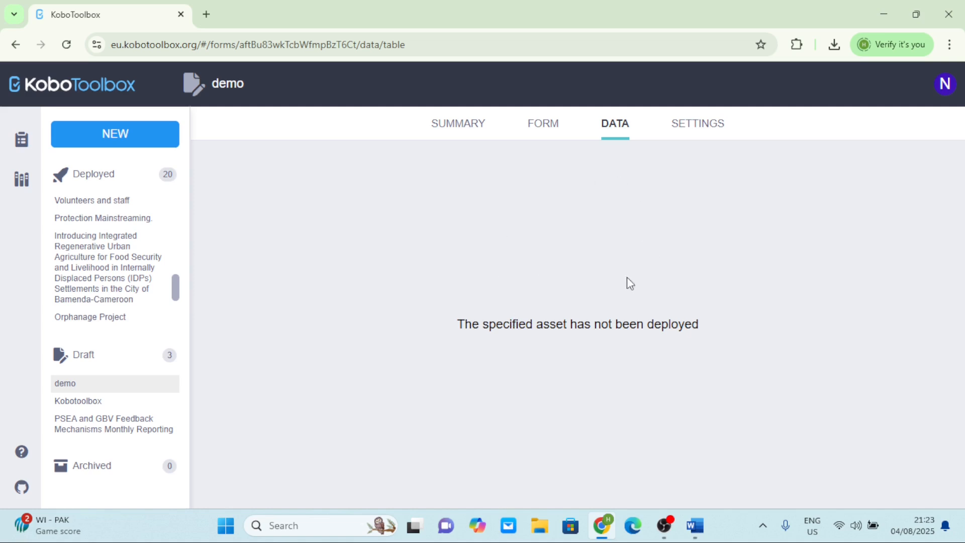
# Open the demo project's settings, bring up the project deletion confirmation and cancel it.
pyautogui.click(709, 125)
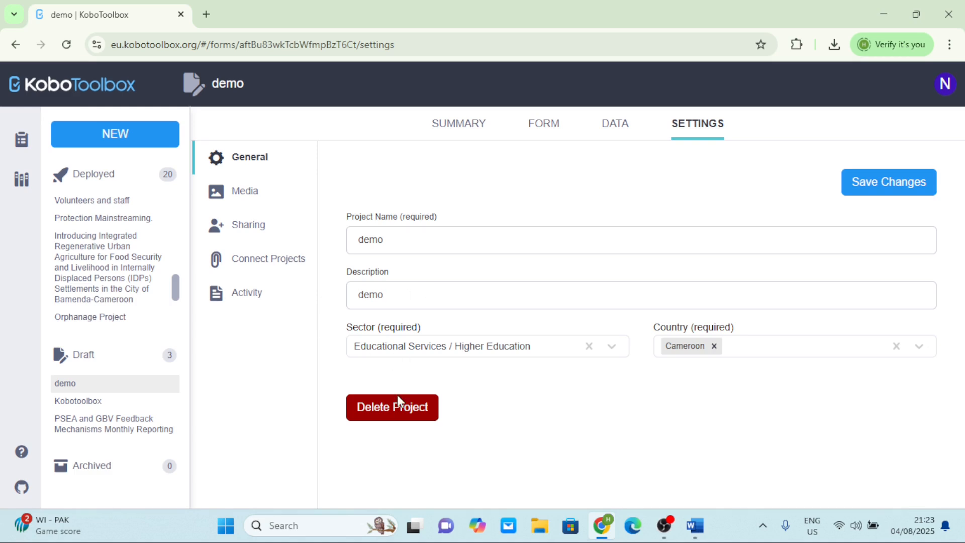
pyautogui.click(384, 414)
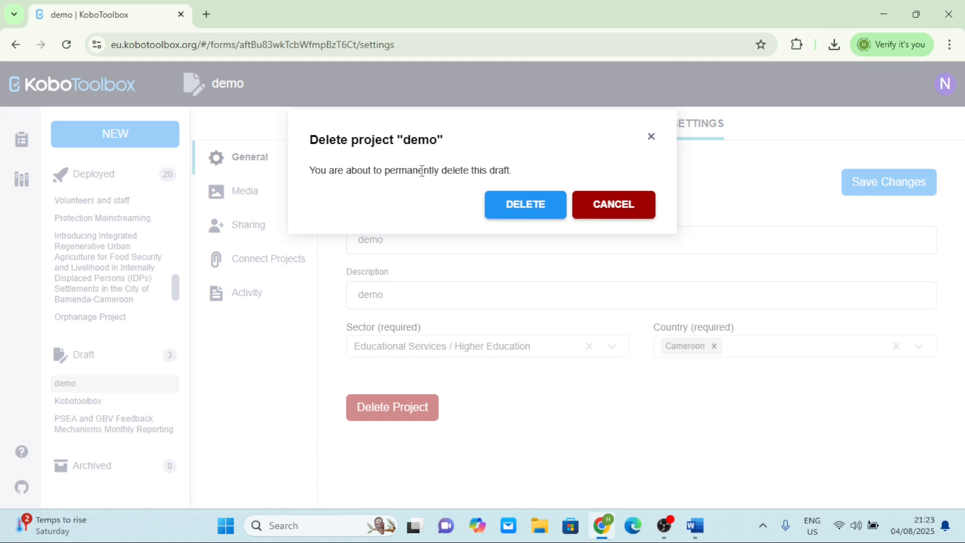
pyautogui.click(608, 205)
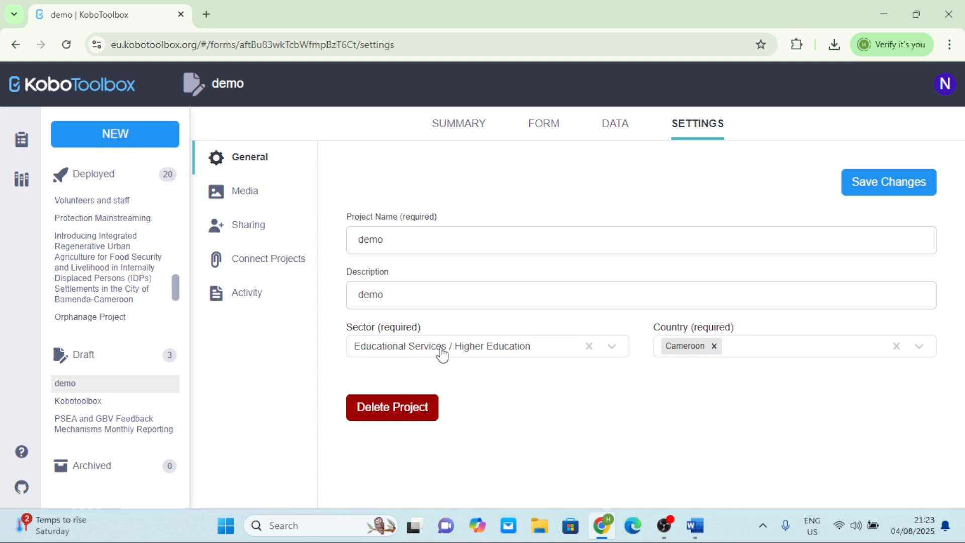
# Replace the demo project's description with Hello.
pyautogui.click(401, 297)
pyautogui.press('BackSpace')
pyautogui.press('BackSpace')
pyautogui.press('BackSpace')
pyautogui.press('BackSpace')
pyautogui.write('Hello')
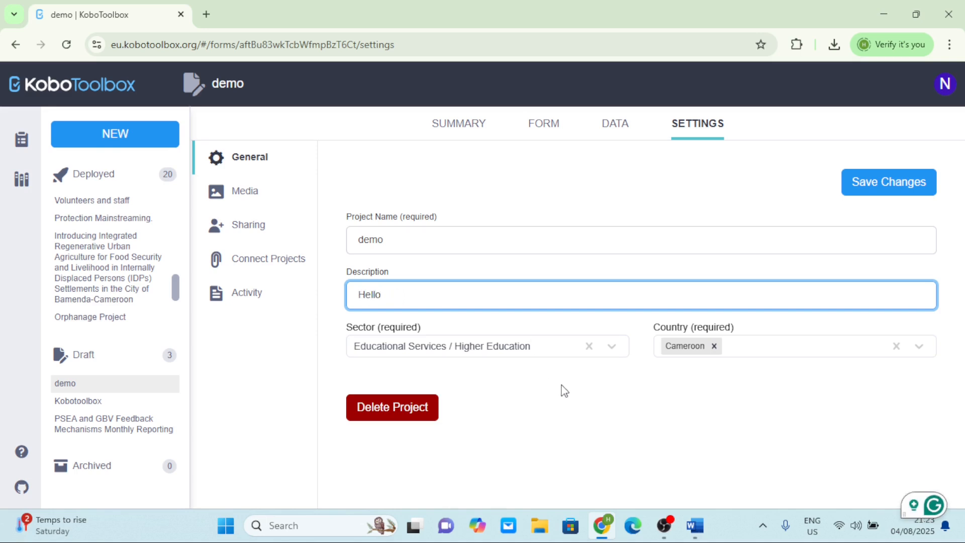
pyautogui.click(563, 390)
# Rename the demo project to Hello and save the project settings.
pyautogui.click(398, 238)
pyautogui.press('BackSpace')
pyautogui.press('BackSpace')
pyautogui.press('BackSpace')
pyautogui.write('Hello')
pyautogui.press('BackSpace')
pyautogui.press('BackSpace')
pyautogui.press('BackSpace')
pyautogui.press('BackSpace')
pyautogui.press('BackSpace')
pyautogui.press('BackSpace')
pyautogui.write('Hello')
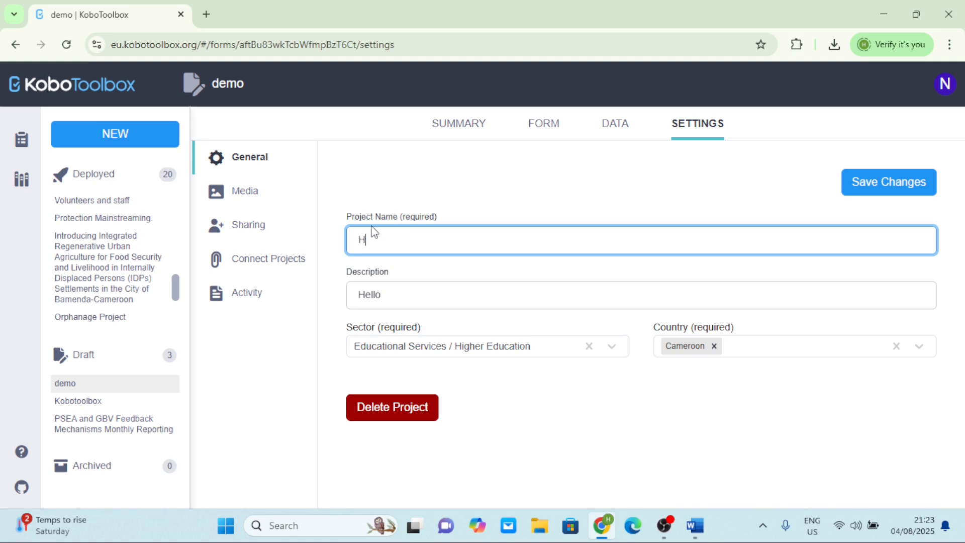
pyautogui.click(885, 195)
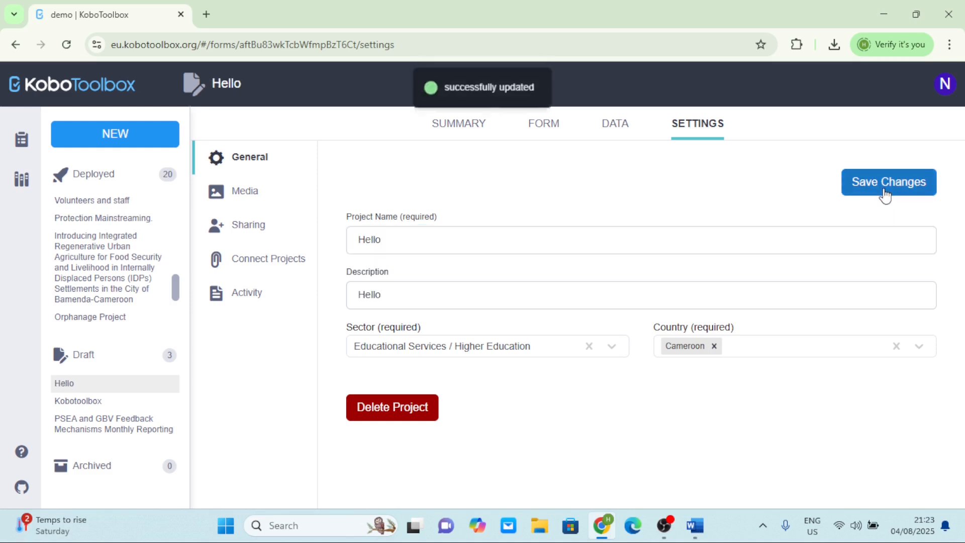
# Check the renamed project's title in the page header, leaving it unedited.
pyautogui.click(234, 89)
pyautogui.moveTo(250, 86); pyautogui.dragTo(213, 82)
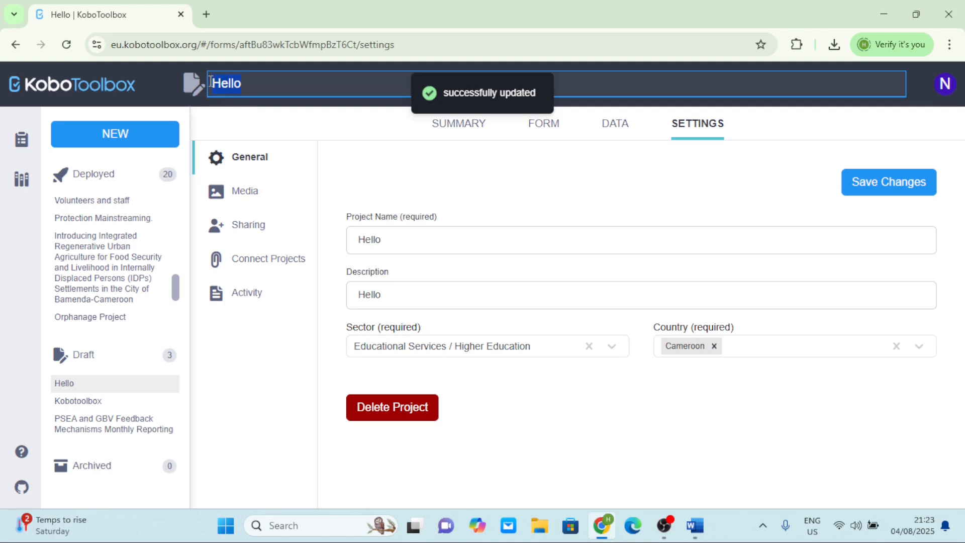
pyautogui.click(554, 235)
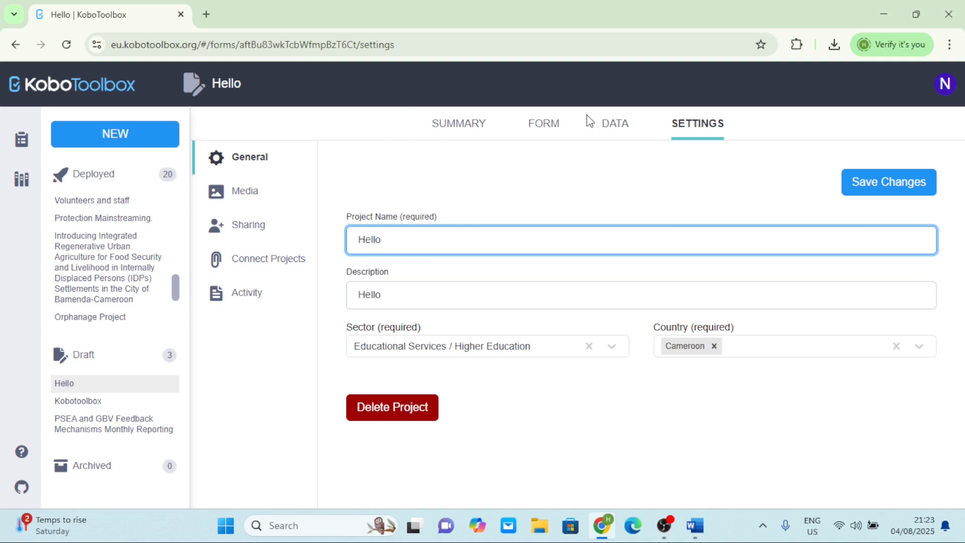
# View the My Library page and return to the My Projects list.
pyautogui.click(28, 184)
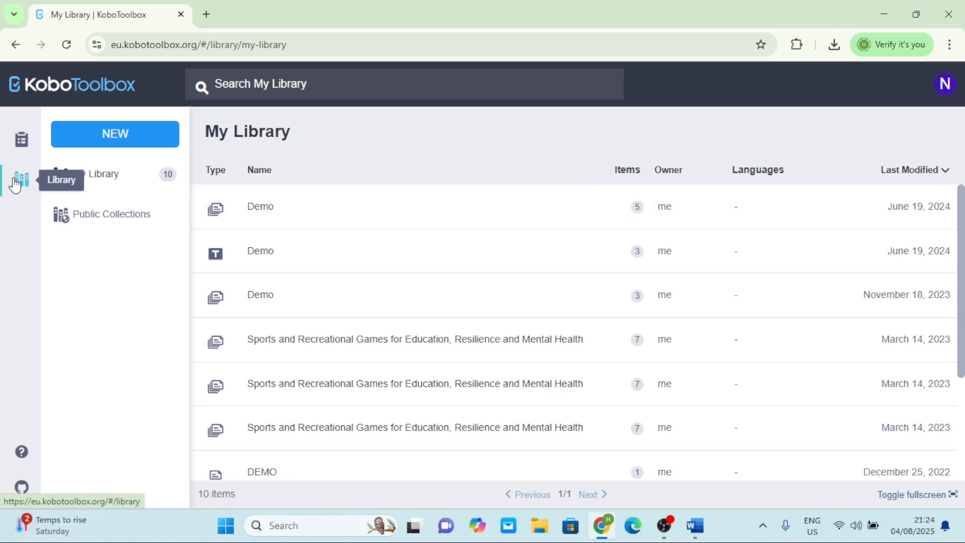
pyautogui.click(21, 141)
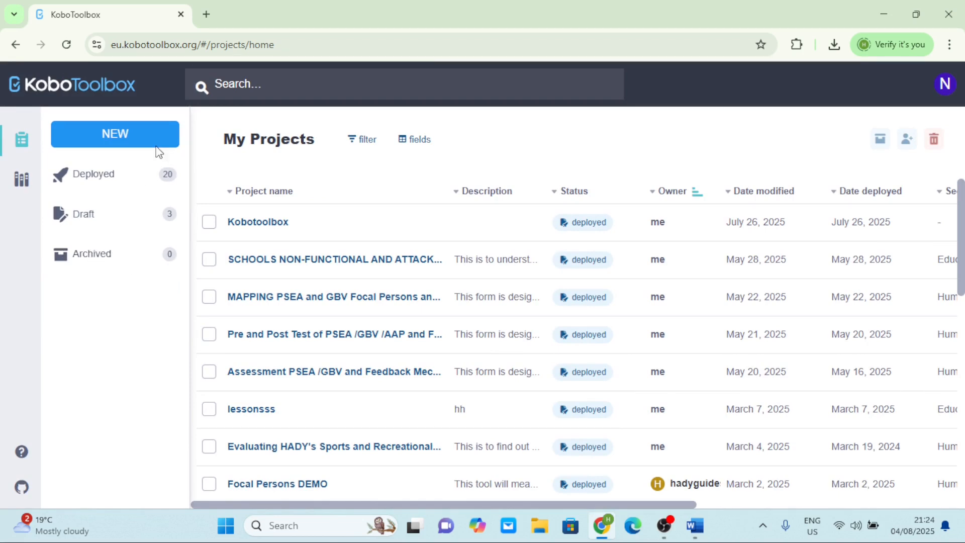
# Start a new project built from scratch, named Demo Form, with the description Learning.
pyautogui.click(121, 135)
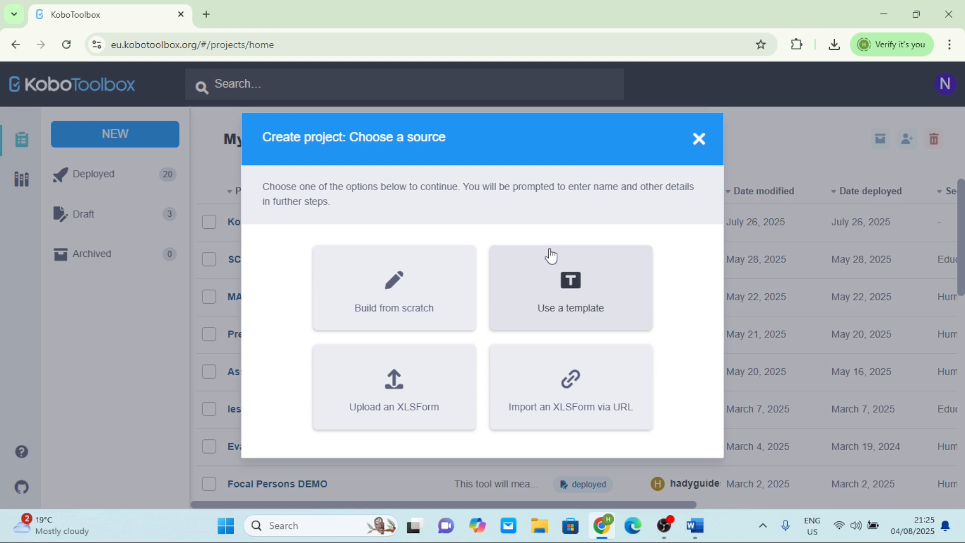
pyautogui.click(393, 289)
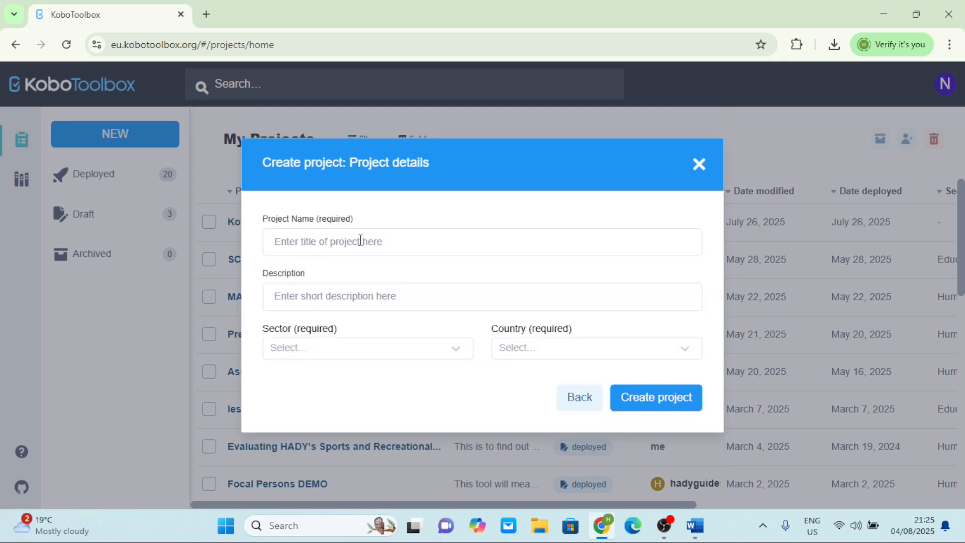
pyautogui.click(341, 240)
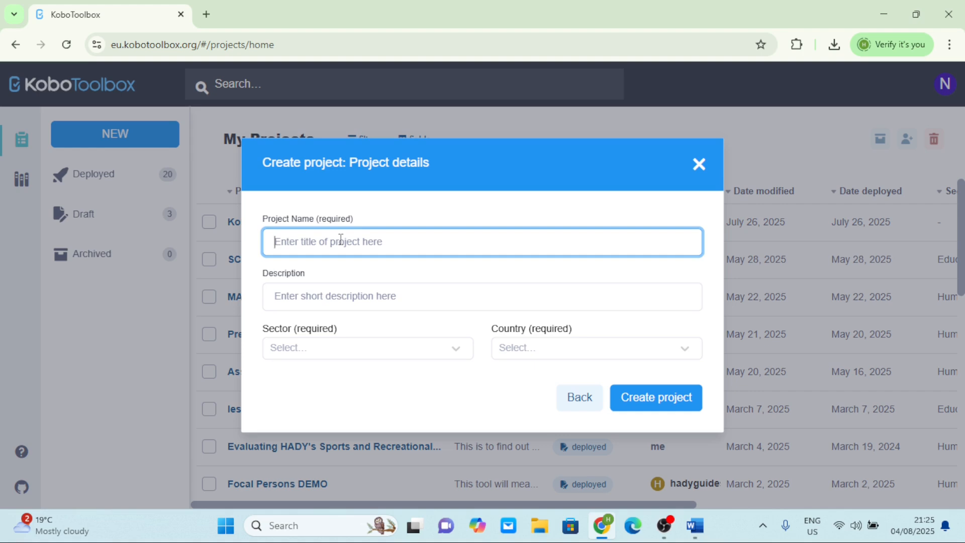
pyautogui.write('Demo Form')
pyautogui.click(327, 288)
pyautogui.write('Learning')
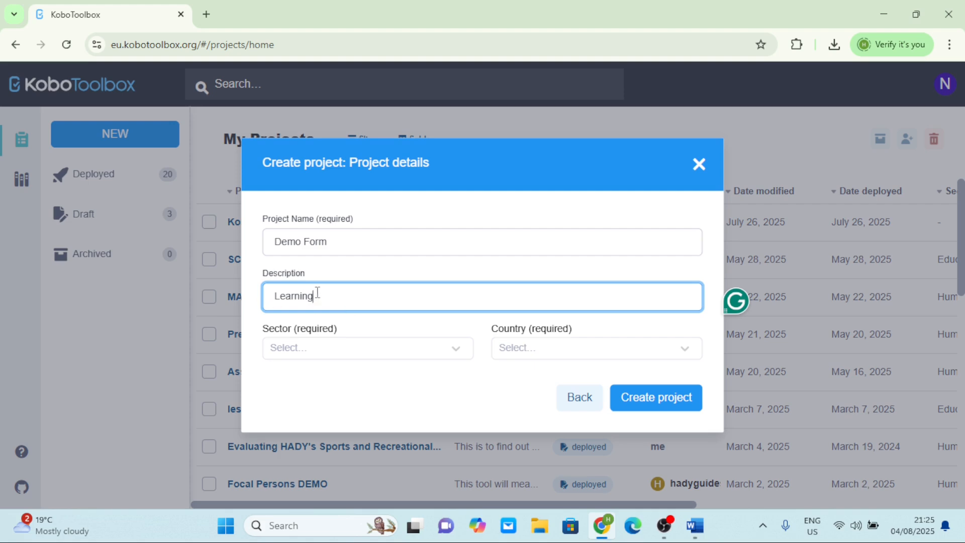
# Set the sector to Educational Services / Higher Education and the country to Cameroon, and create the project.
pyautogui.click(336, 354)
pyautogui.click(330, 309)
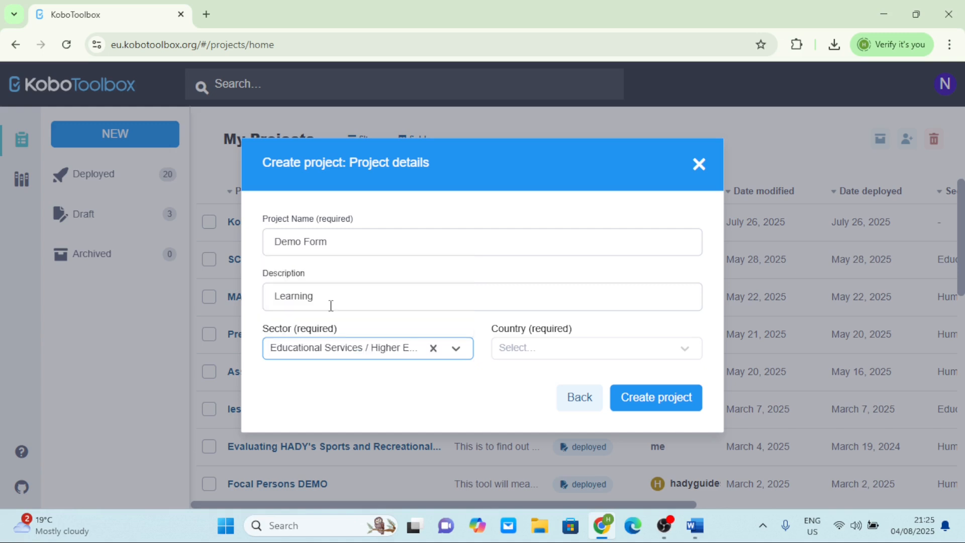
pyautogui.click(568, 356)
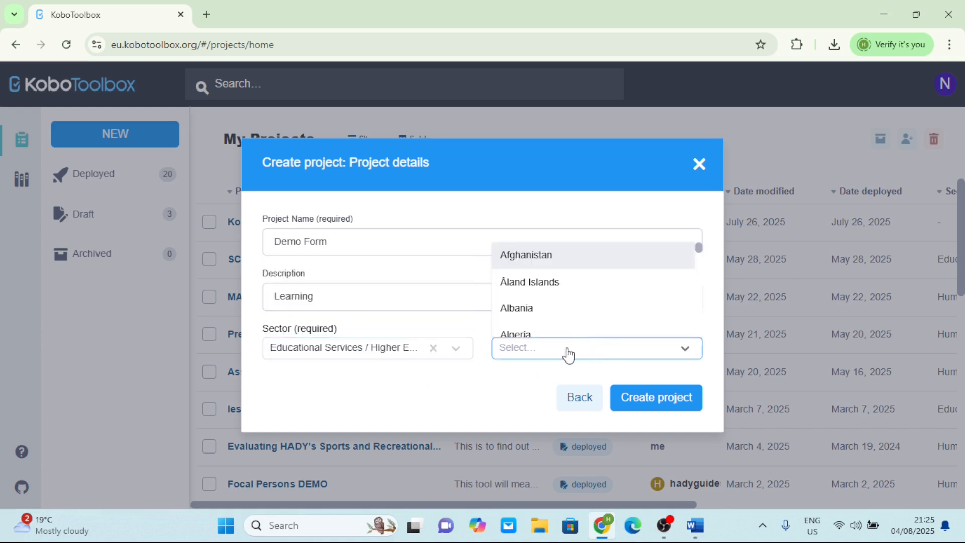
pyautogui.write('Cameroon')
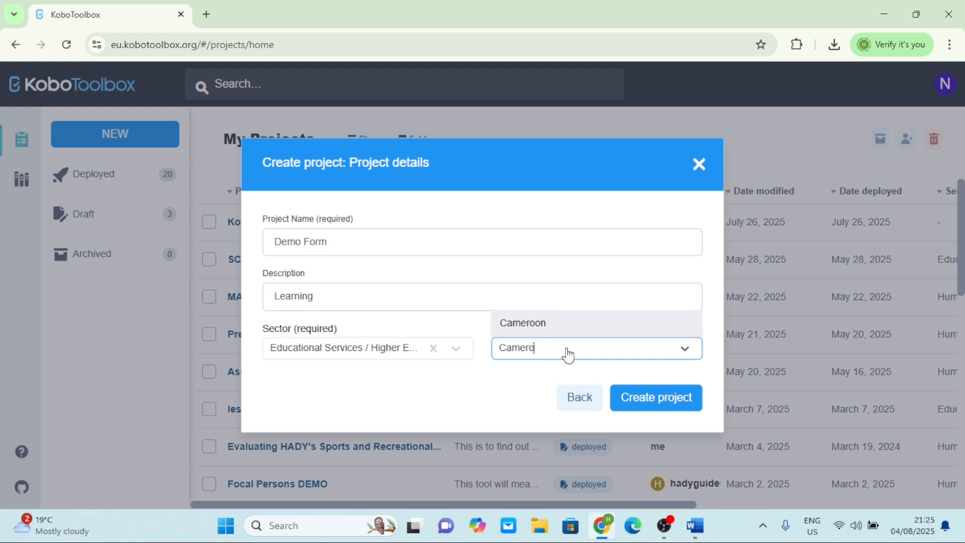
pyautogui.click(535, 327)
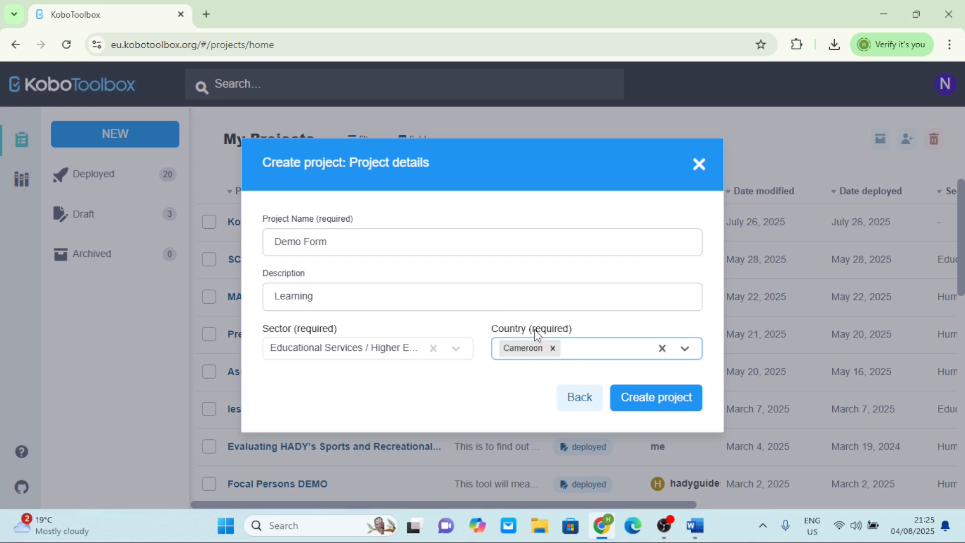
pyautogui.click(664, 402)
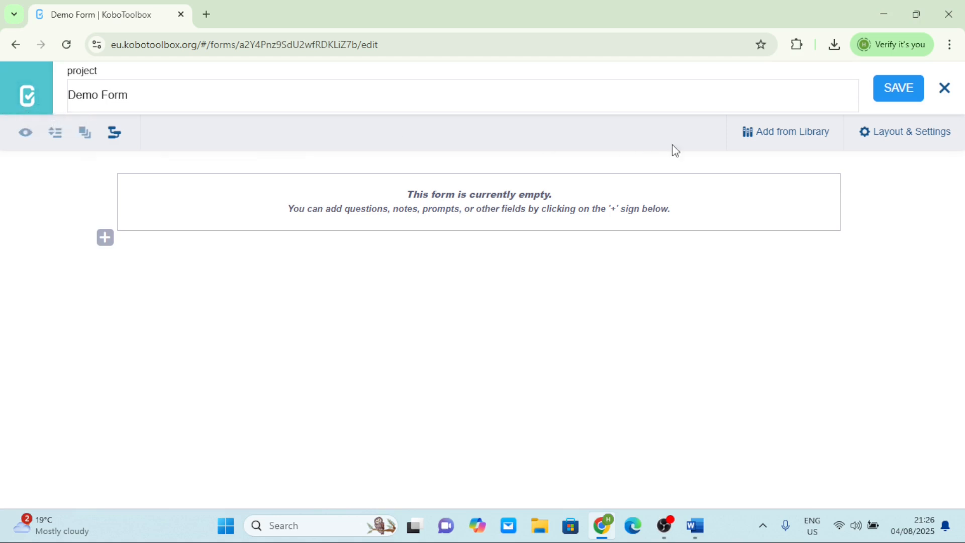
# Browse the library assets that can be added to the Demo Form, and close the library search.
pyautogui.click(786, 136)
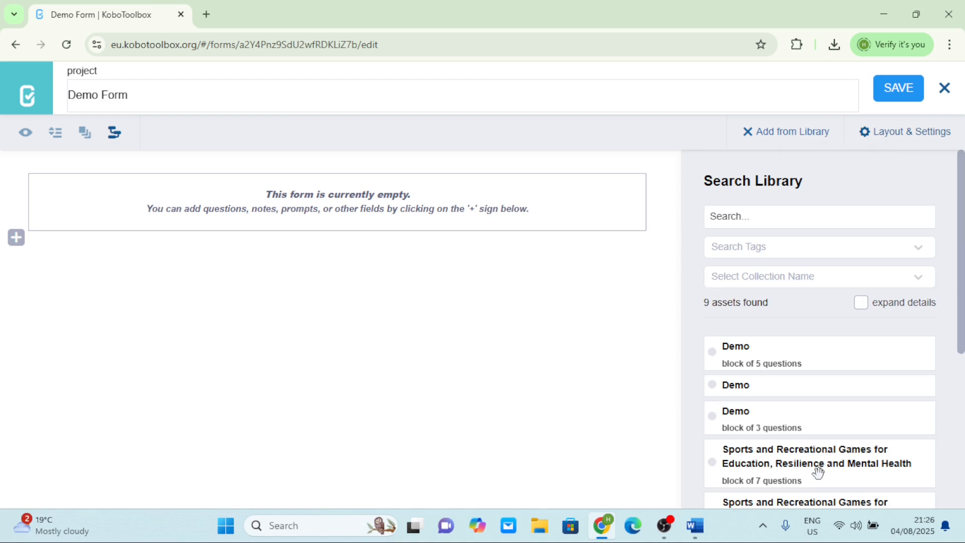
pyautogui.scroll(-3, 818, 473)
pyautogui.scroll(-1, 819, 472)
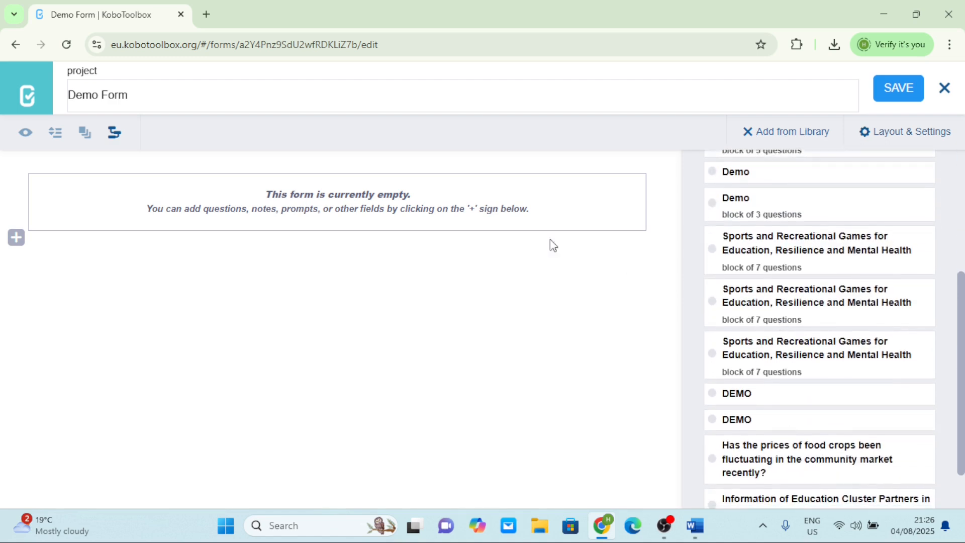
pyautogui.scroll(5, 837, 207)
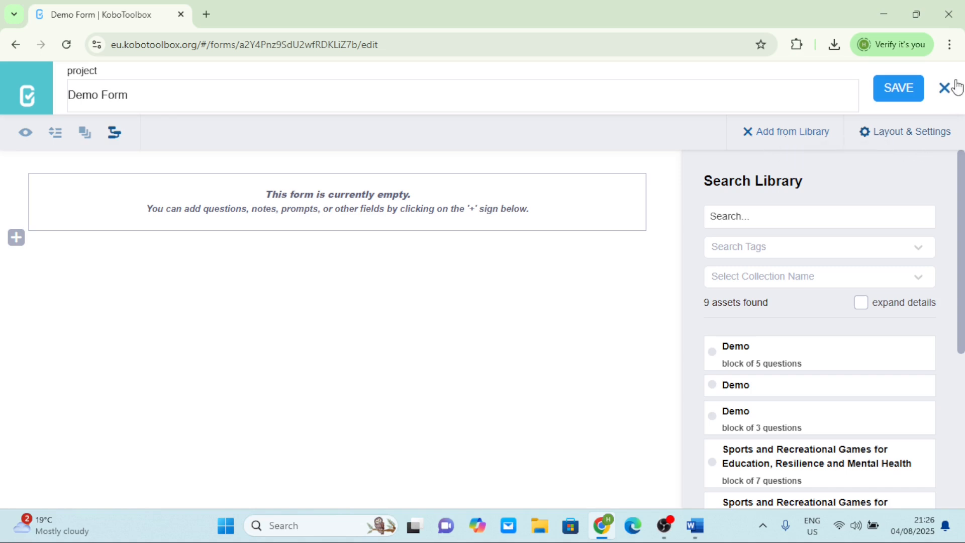
pyautogui.click(748, 132)
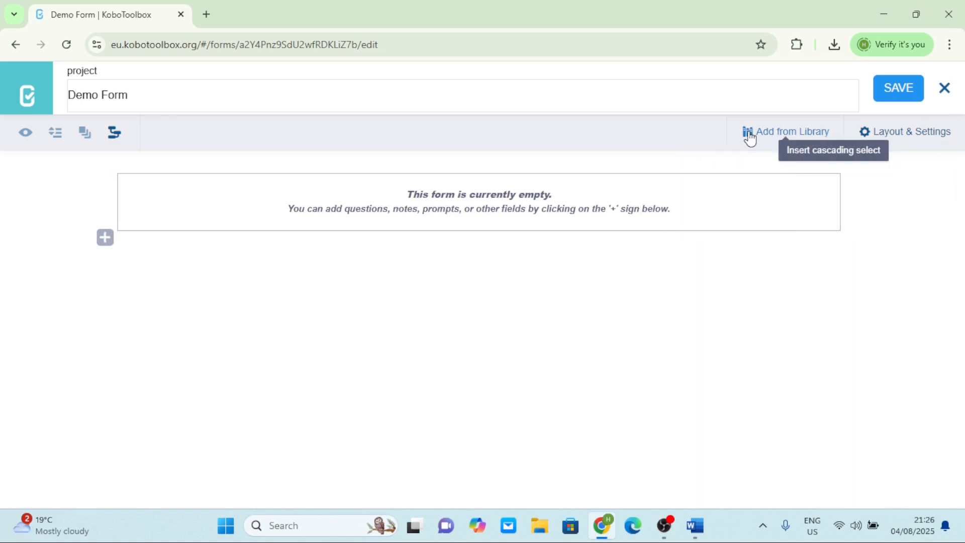
# View the Demo Form's layout and metadata settings, including the available form style options, without choosing another style.
pyautogui.click(899, 134)
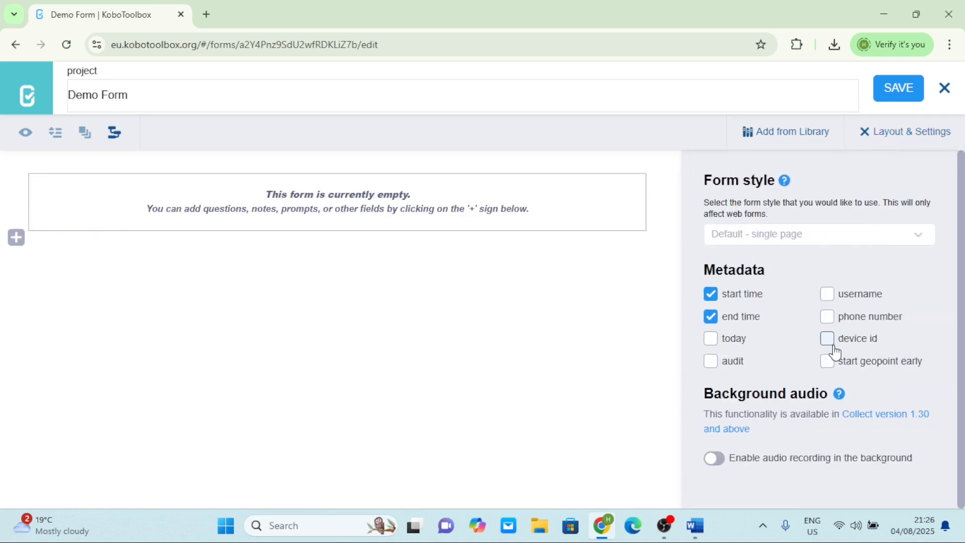
pyautogui.click(920, 235)
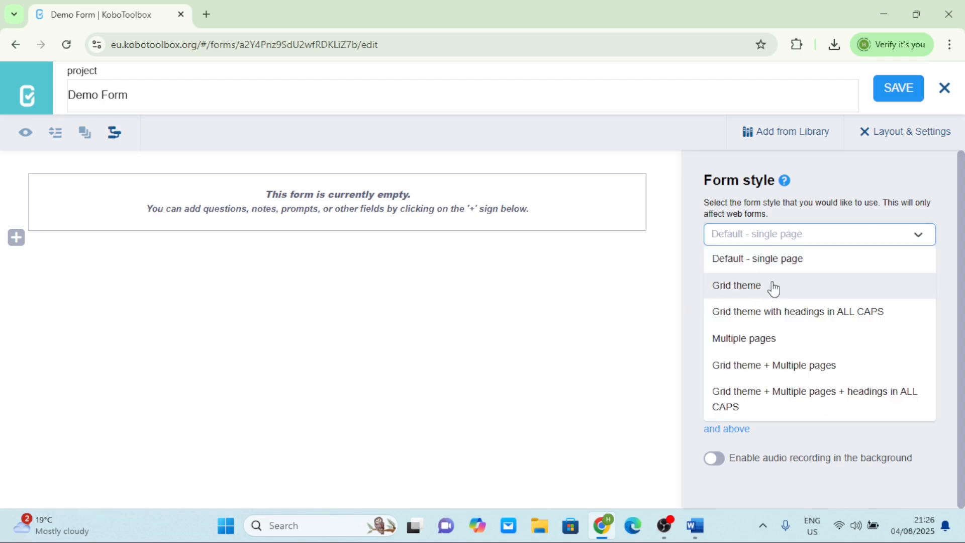
pyautogui.click(651, 275)
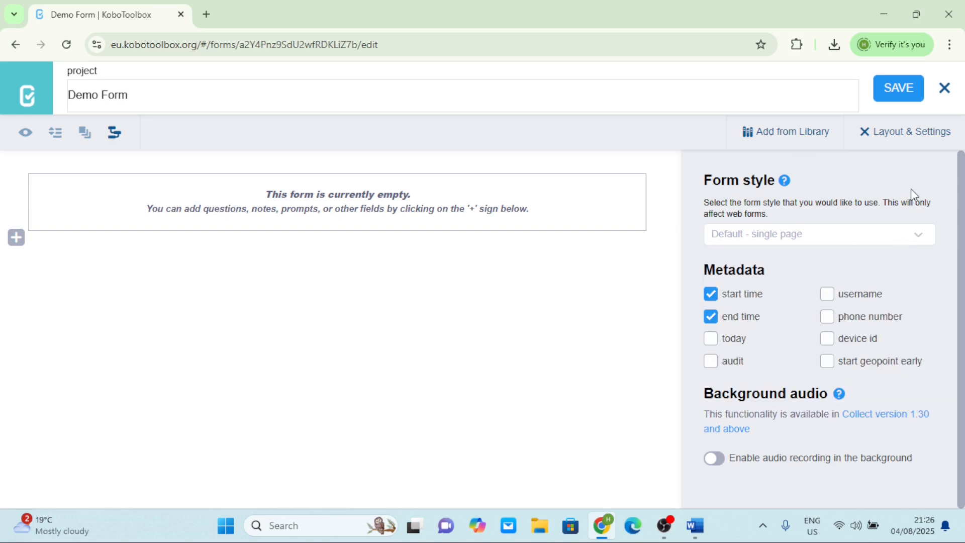
# Leave the Demo Form editor and return to the My Projects list.
pyautogui.hscroll(-5, 493, 281)
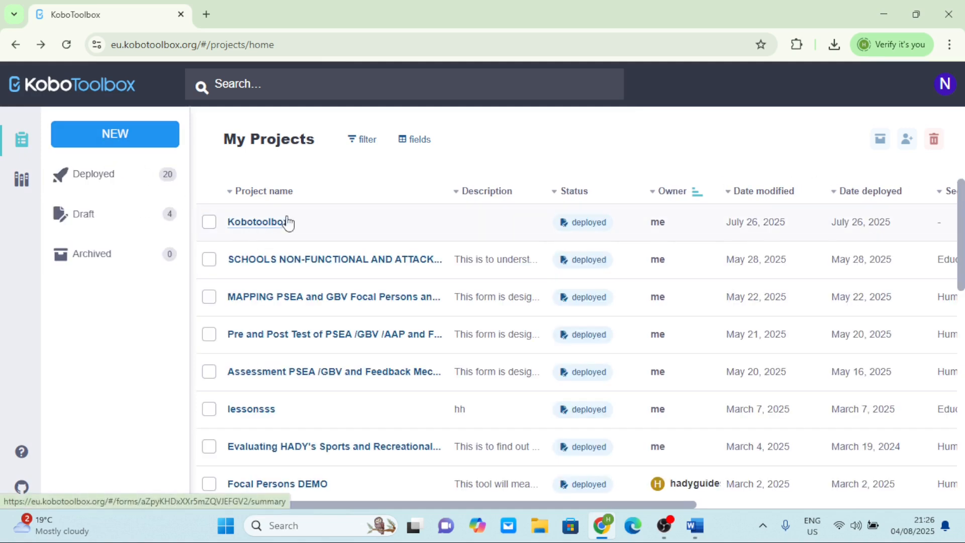
pyautogui.click(15, 45)
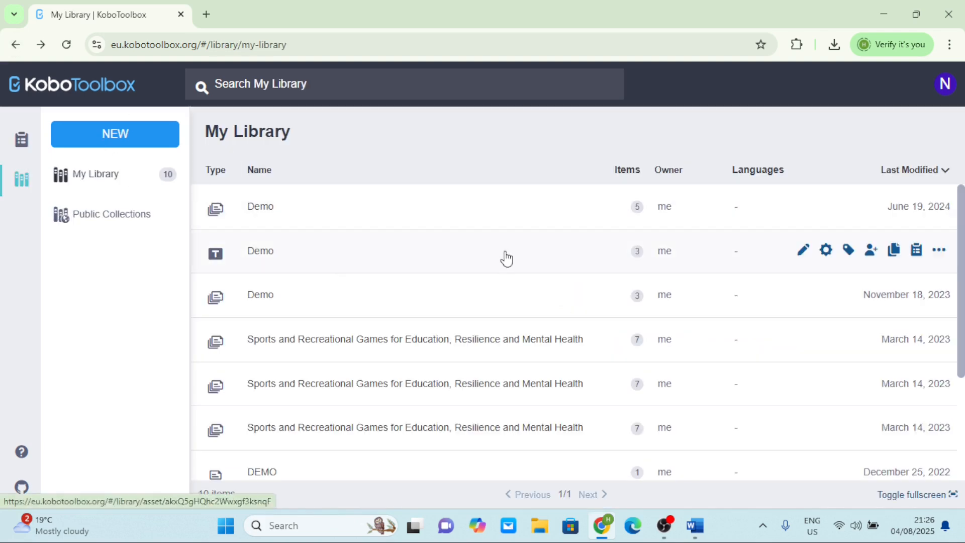
pyautogui.click(20, 142)
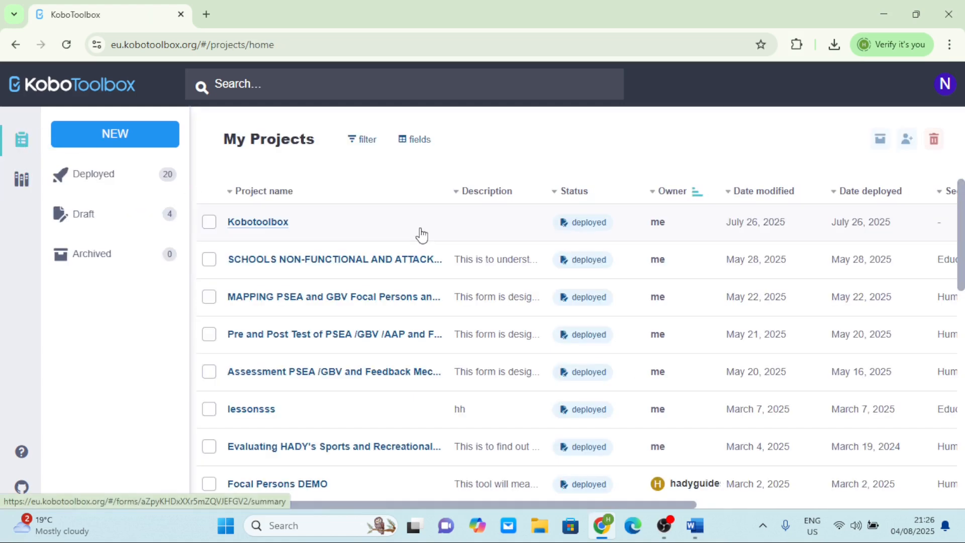
# Find the Demo Form draft in the project list, open it in the form editor, and hide the layout and settings pane.
pyautogui.scroll(-1, 384, 324)
pyautogui.scroll(1, 386, 327)
pyautogui.scroll(-10, 386, 327)
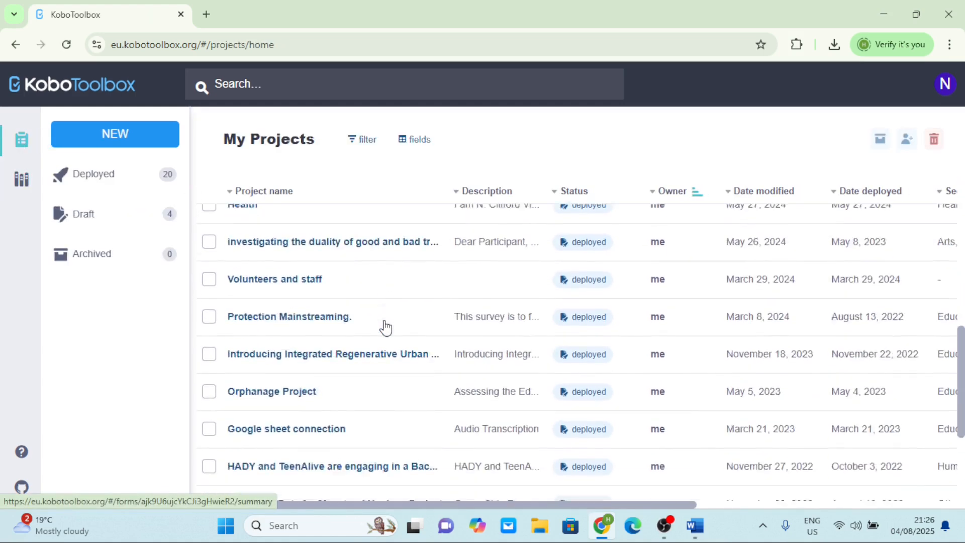
pyautogui.scroll(-1, 386, 327)
pyautogui.scroll(3, 386, 328)
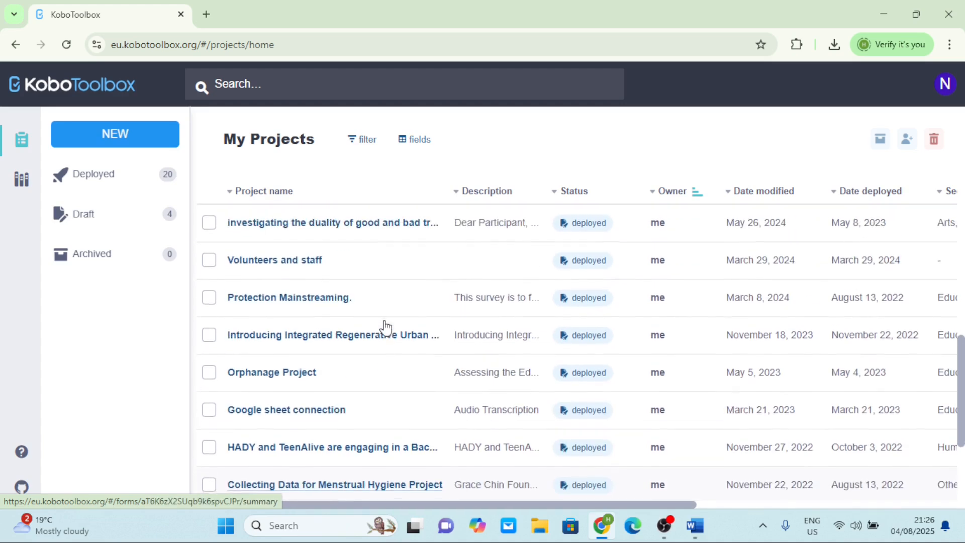
pyautogui.scroll(8, 386, 328)
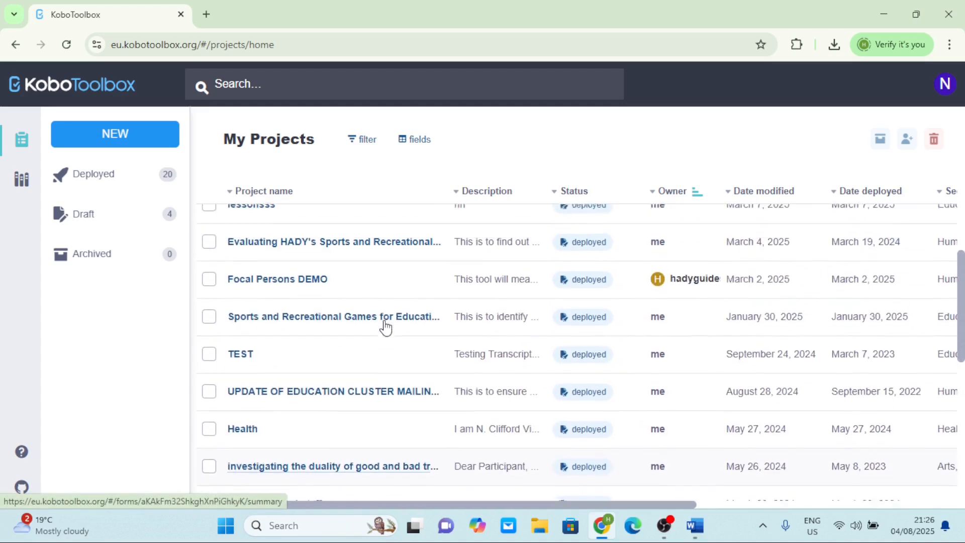
pyautogui.scroll(2, 386, 328)
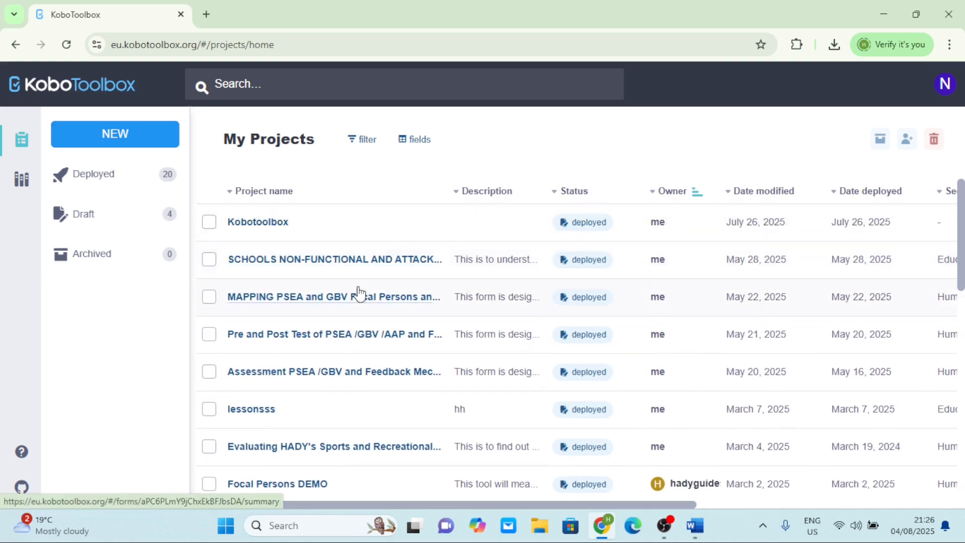
pyautogui.scroll(-3, 357, 293)
pyautogui.scroll(-6, 359, 293)
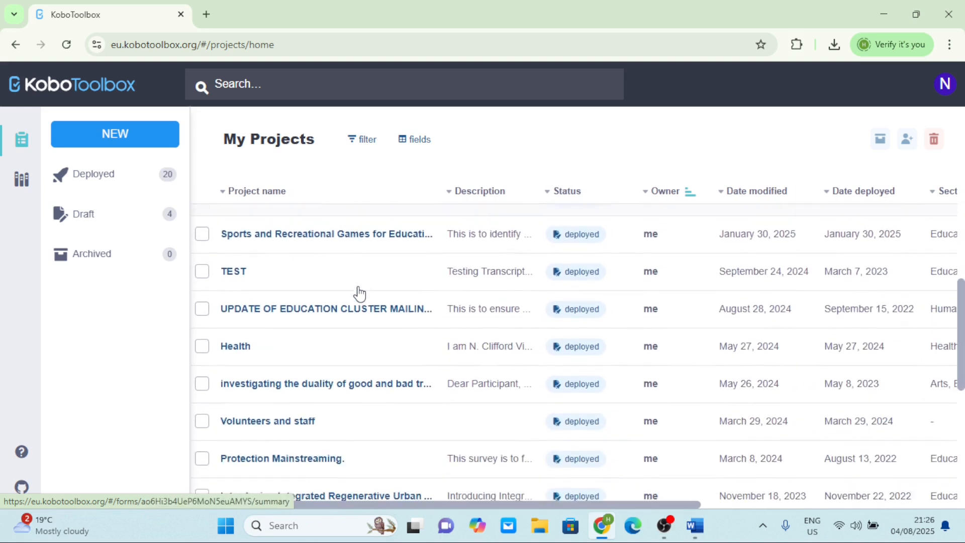
pyautogui.scroll(-4, 359, 294)
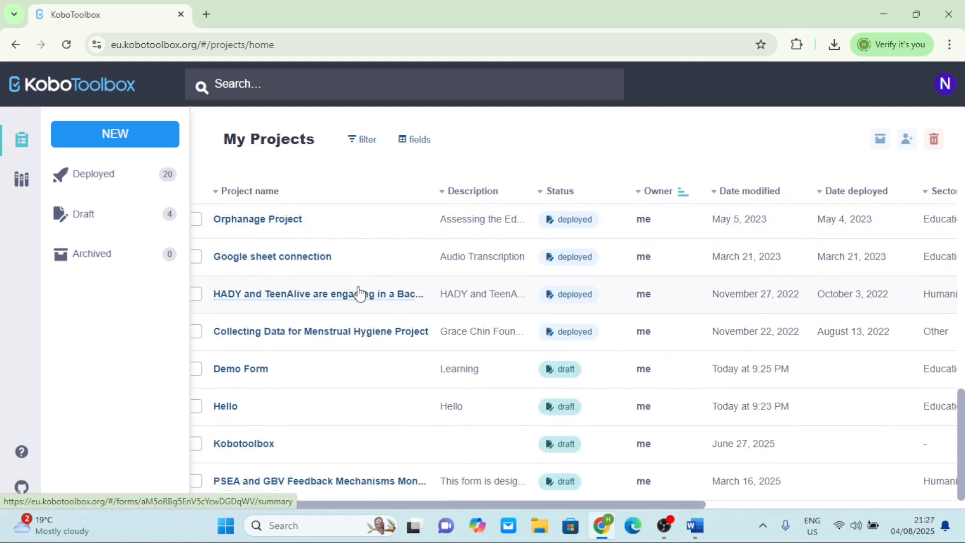
pyautogui.click(267, 375)
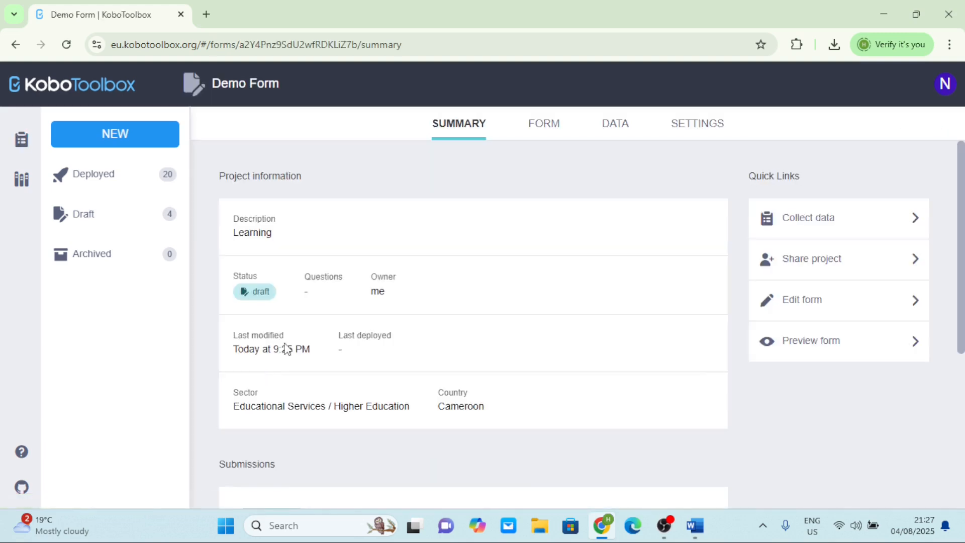
pyautogui.click(542, 132)
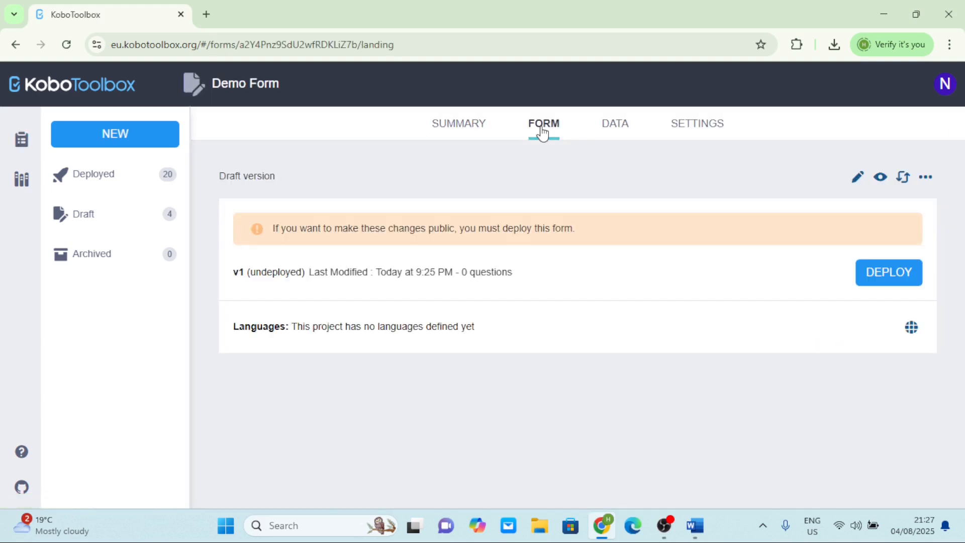
pyautogui.click(857, 181)
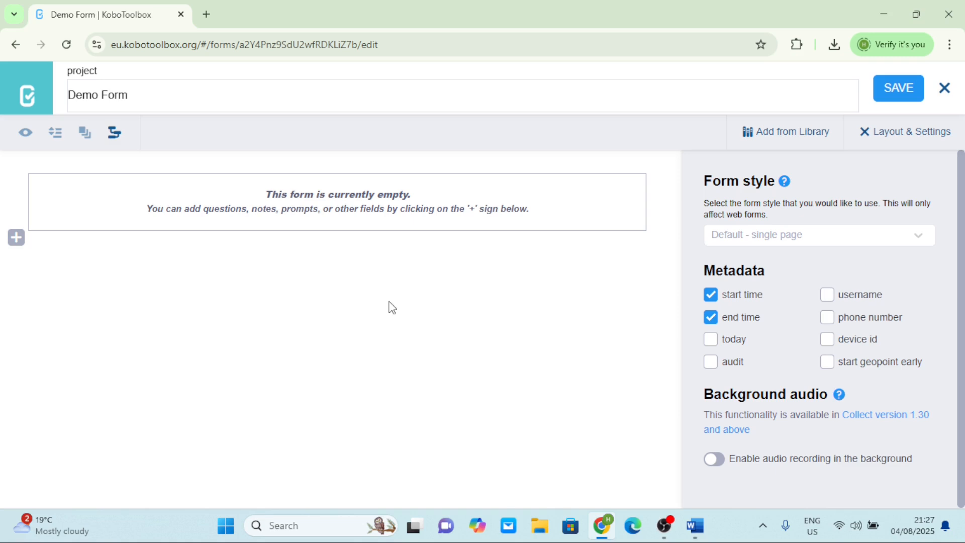
pyautogui.click(865, 132)
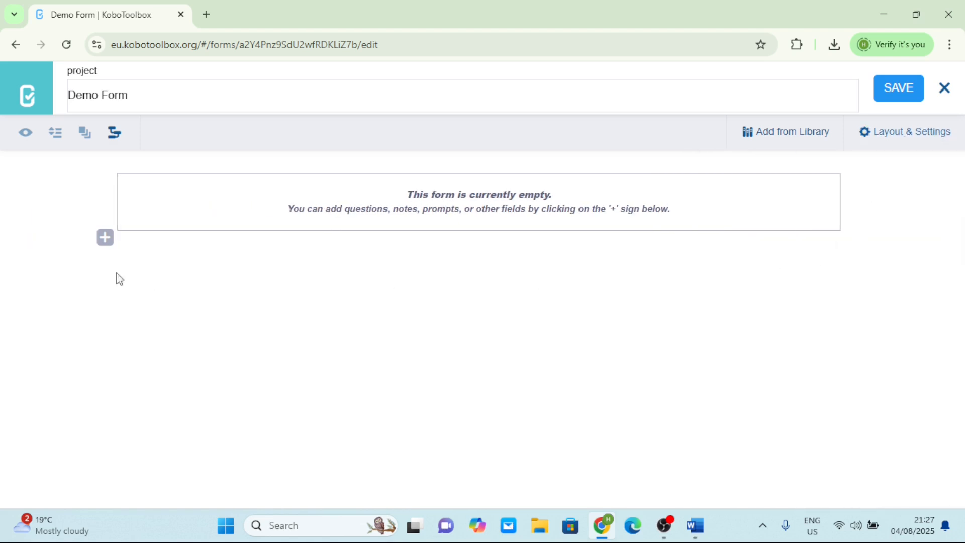
# Add a Text question labelled "Name" to the empty Demo Form and save the form.
pyautogui.click(105, 239)
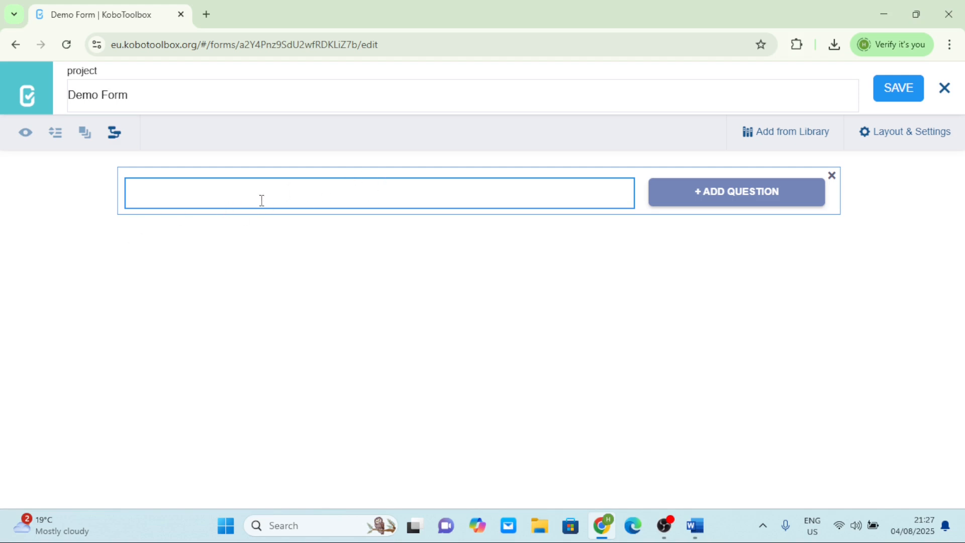
pyautogui.write('Name')
pyautogui.click(722, 194)
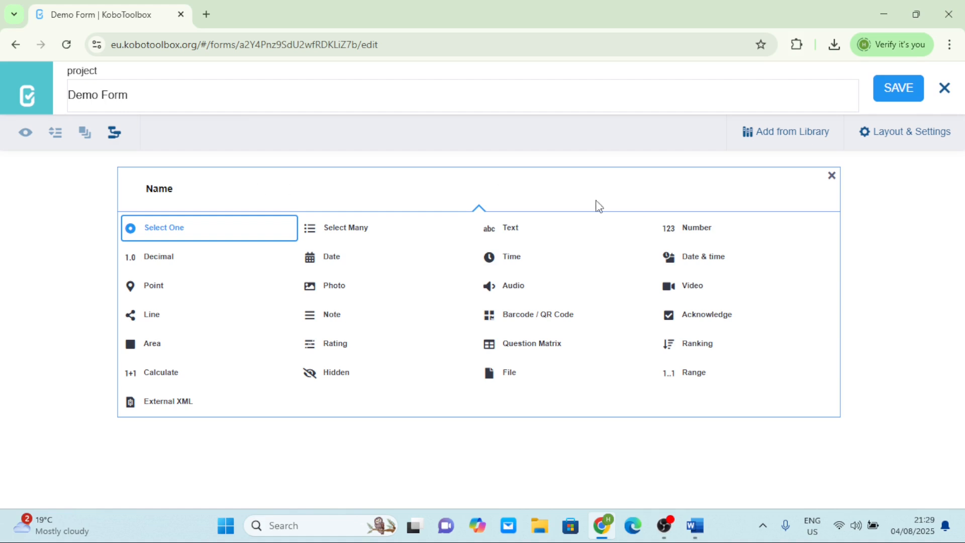
pyautogui.click(516, 231)
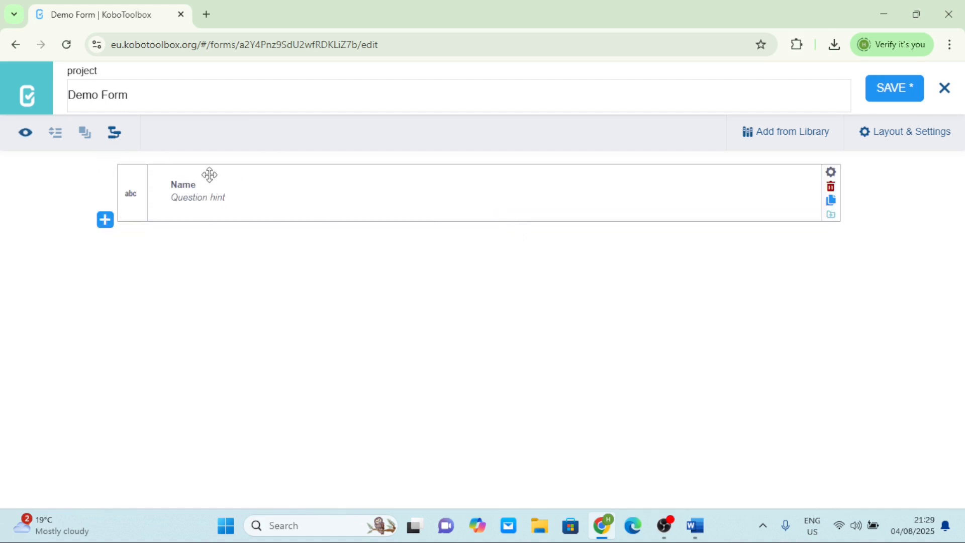
pyautogui.click(892, 81)
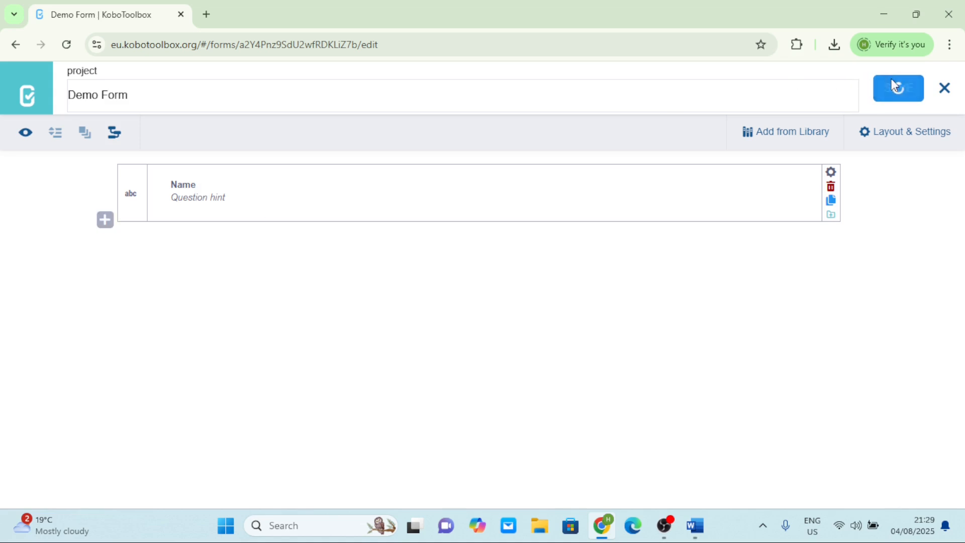
# Add a Select One question "Sex?" below the Name question, with the response options Male and Female.
pyautogui.click(105, 220)
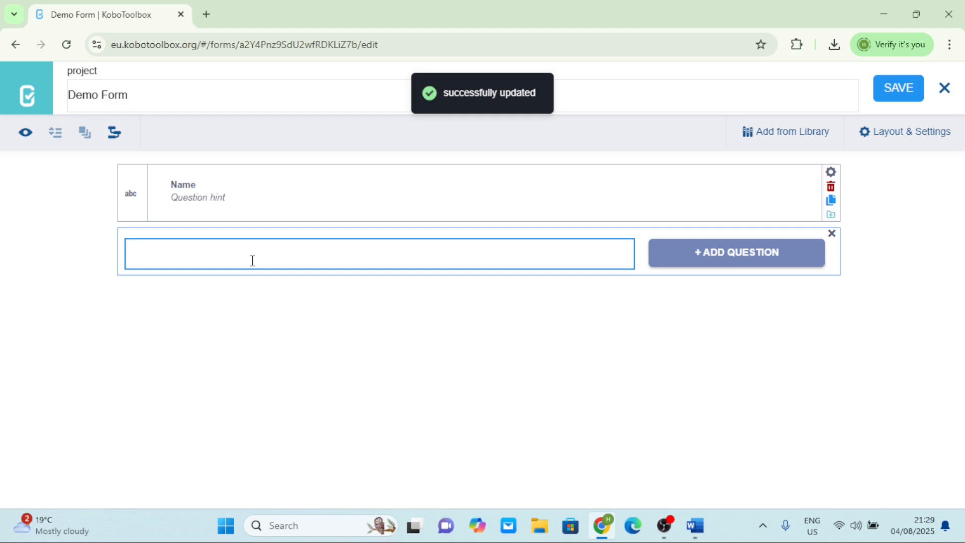
pyautogui.write('Sex?')
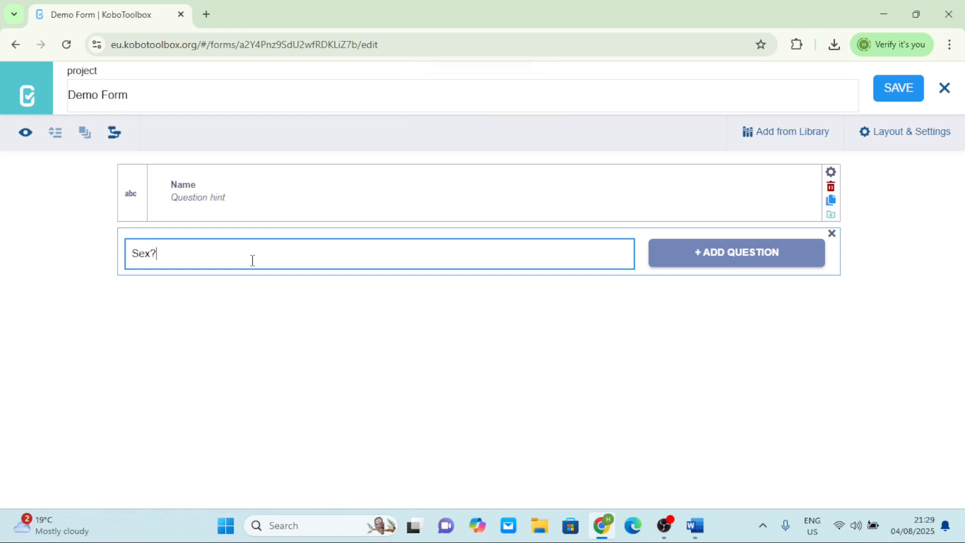
pyautogui.click(724, 259)
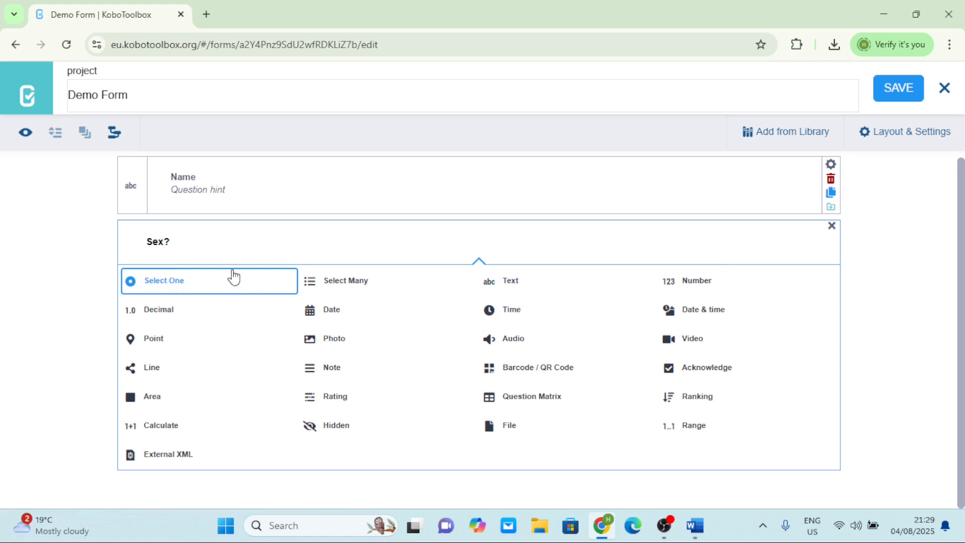
pyautogui.click(214, 282)
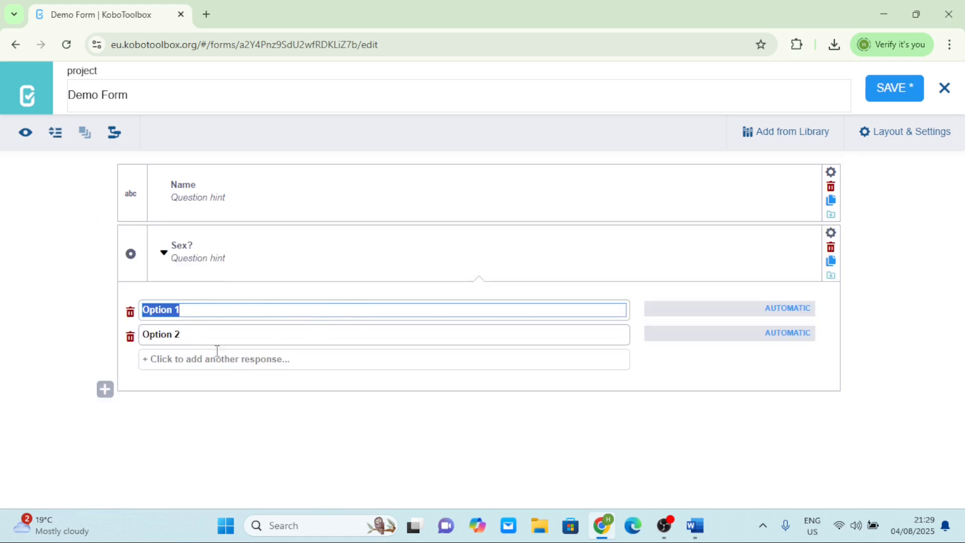
pyautogui.write('Male')
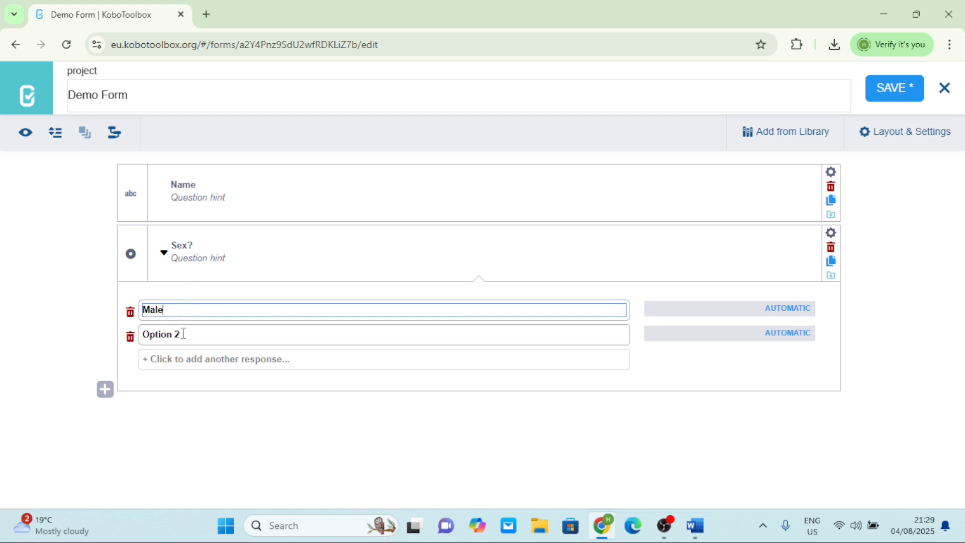
pyautogui.click(183, 335)
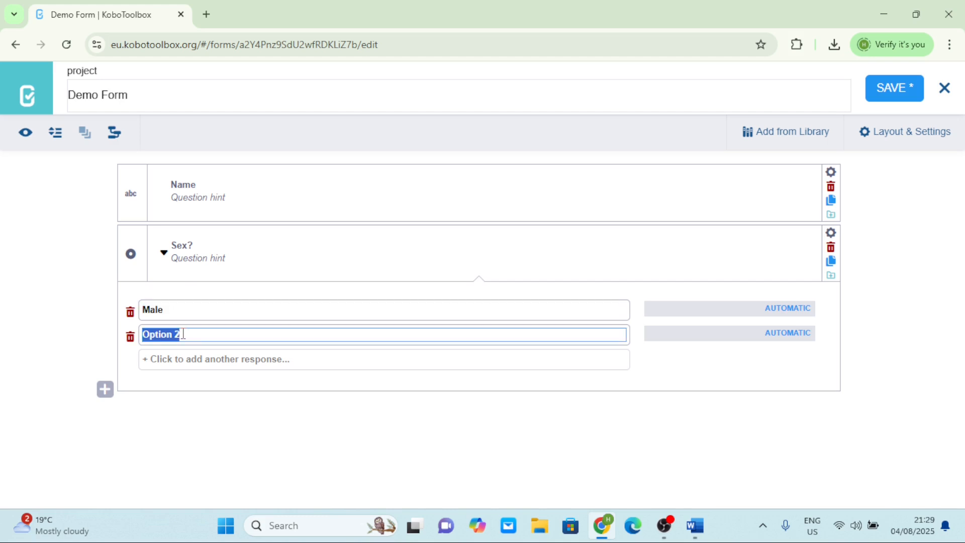
pyautogui.write('Female')
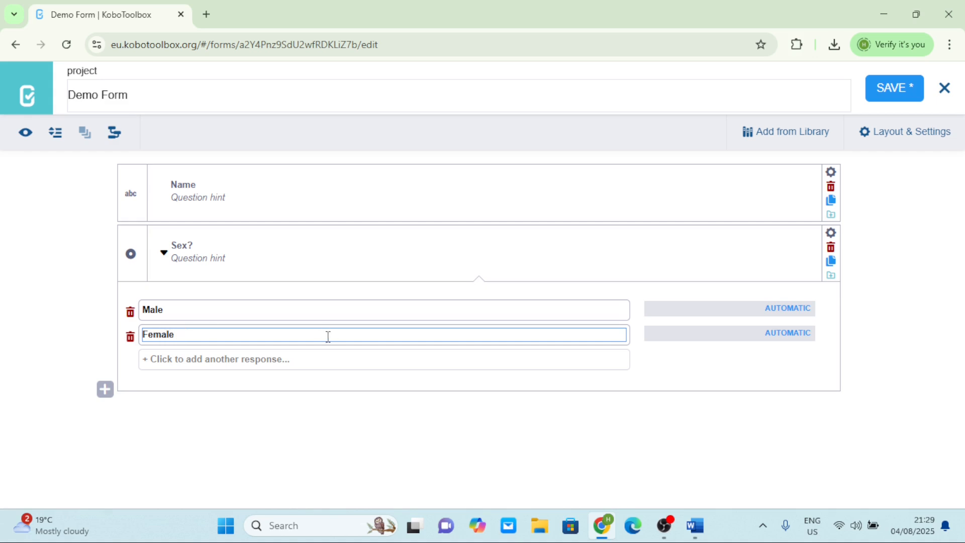
# Replace the automatic values of the two "Sex?" responses with Male and Female, save the form, and collapse the question's options.
pyautogui.click(789, 308)
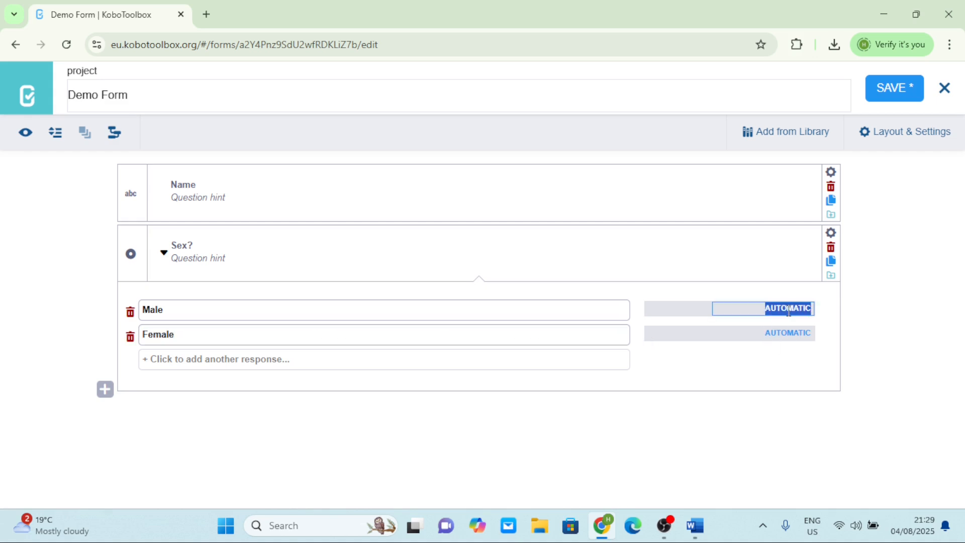
pyautogui.write('Male')
pyautogui.click(796, 328)
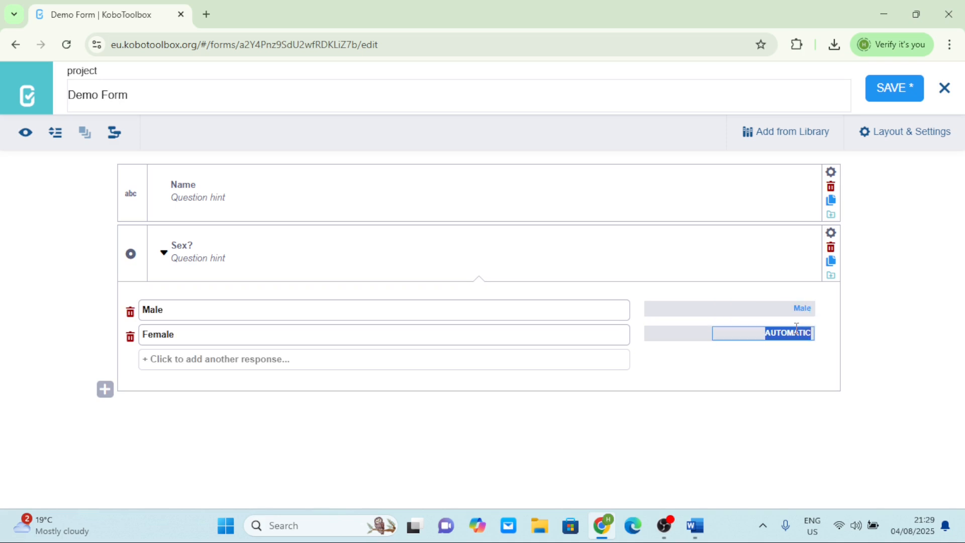
pyautogui.write('Female')
pyautogui.click(815, 433)
pyautogui.click(899, 90)
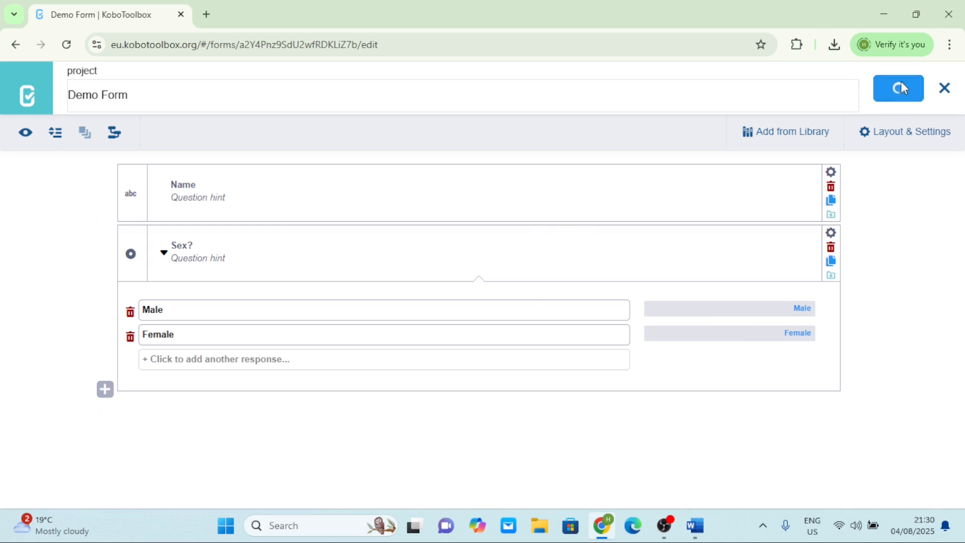
pyautogui.click(163, 258)
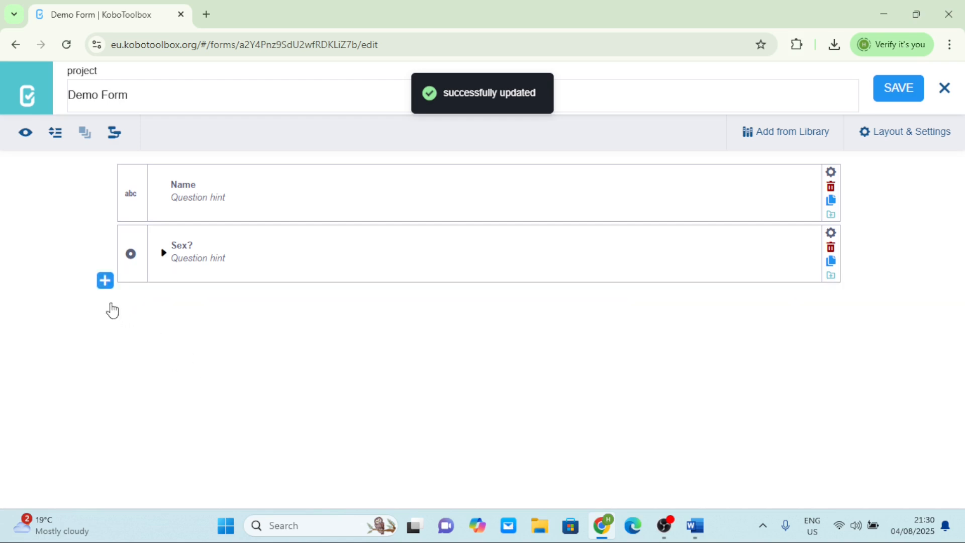
# Add a Number question labelled "Number of Bags?" below the "Sex?" question.
pyautogui.click(105, 281)
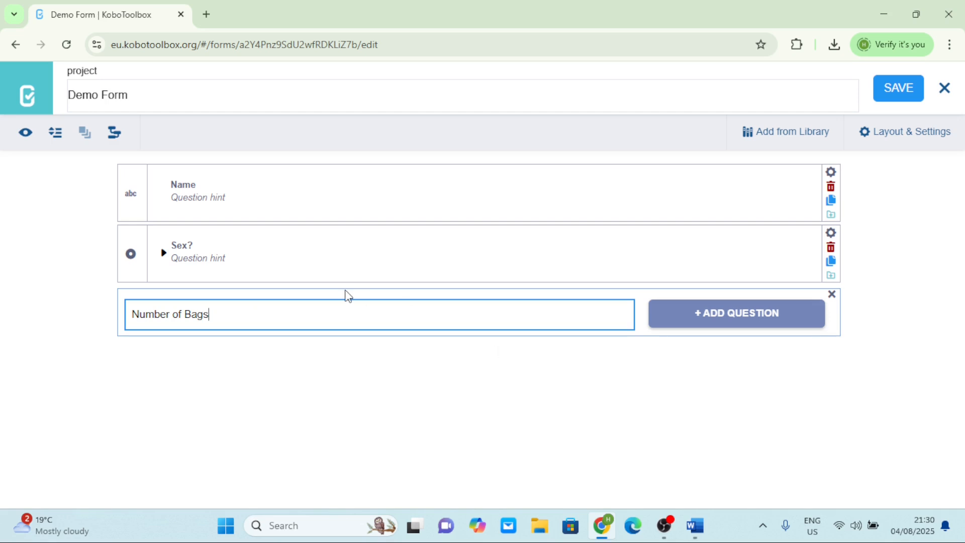
pyautogui.click(737, 319)
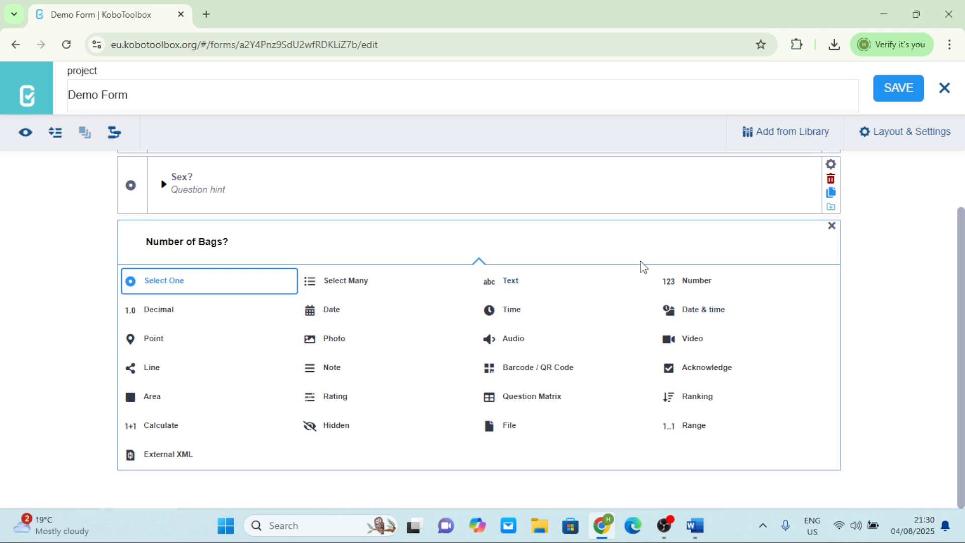
pyautogui.click(719, 295)
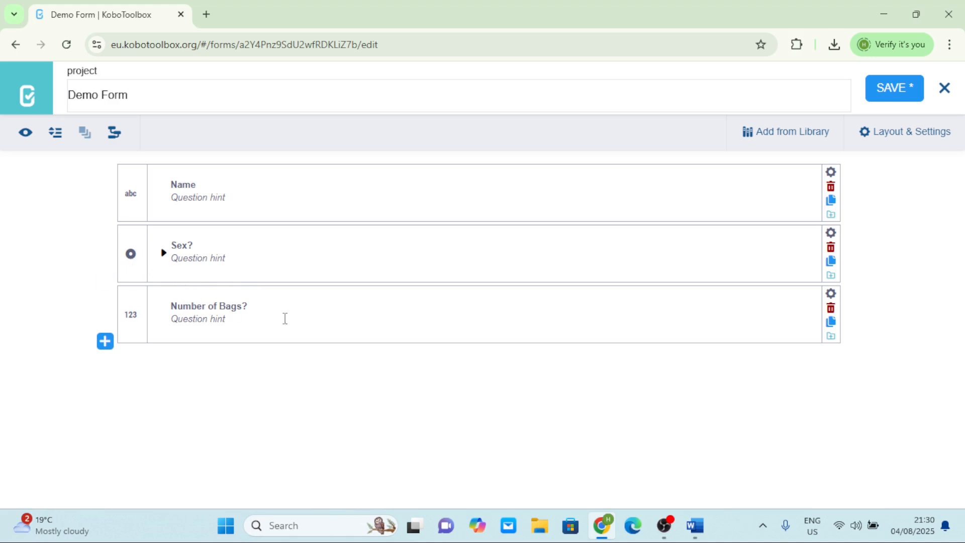
# Add a Number question labelled "Number Firewood" below "Number of Bags?" and save the form.
pyautogui.click(106, 342)
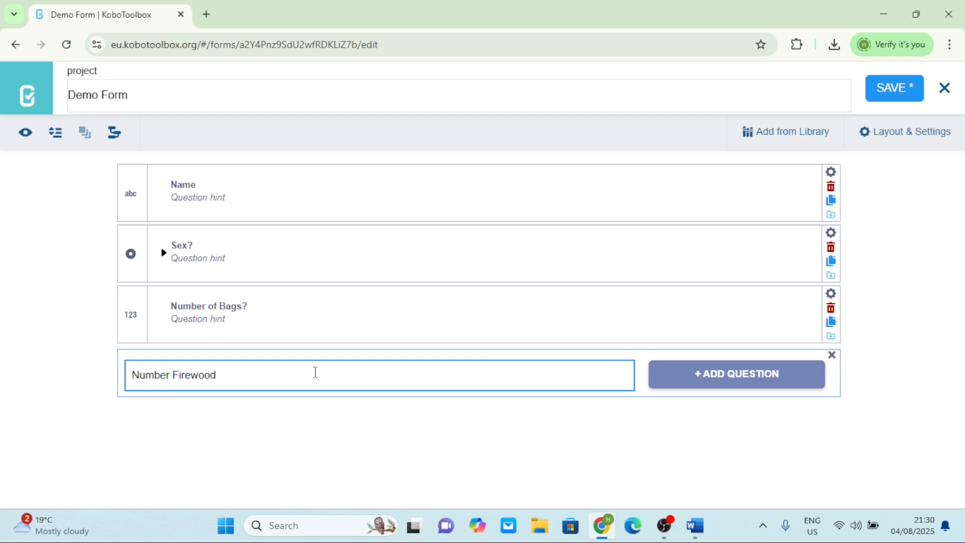
pyautogui.click(712, 374)
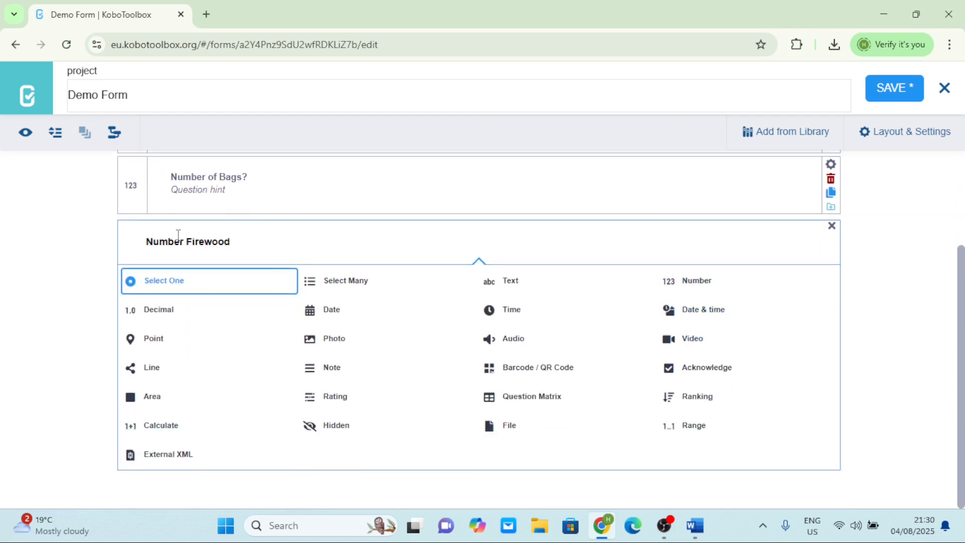
pyautogui.click(674, 285)
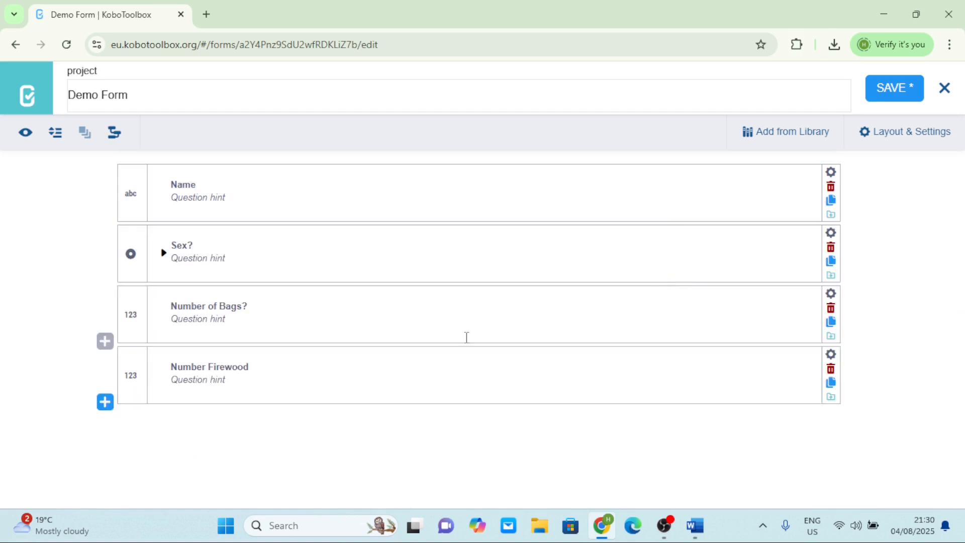
pyautogui.click(890, 88)
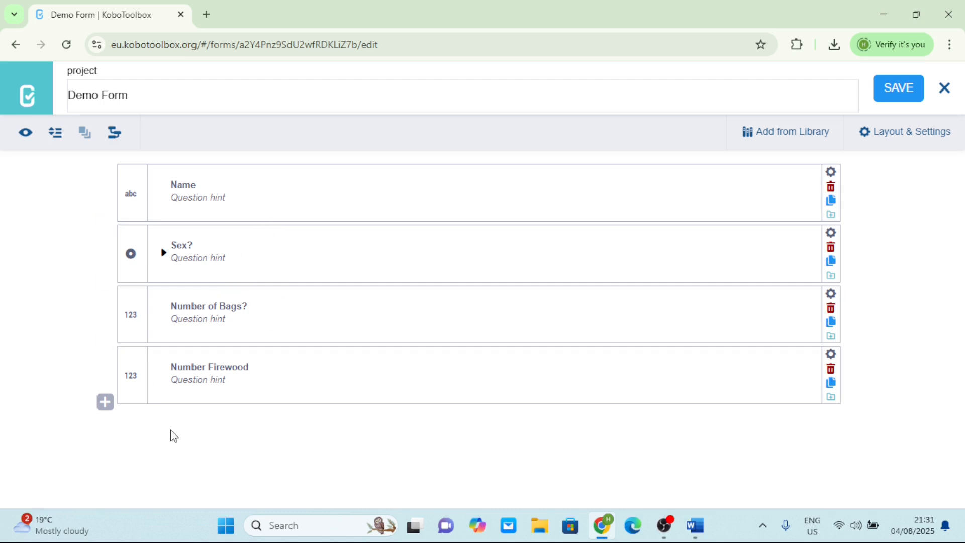
# Add a Date question labelled "Date?" at the end of the Demo Form.
pyautogui.click(105, 402)
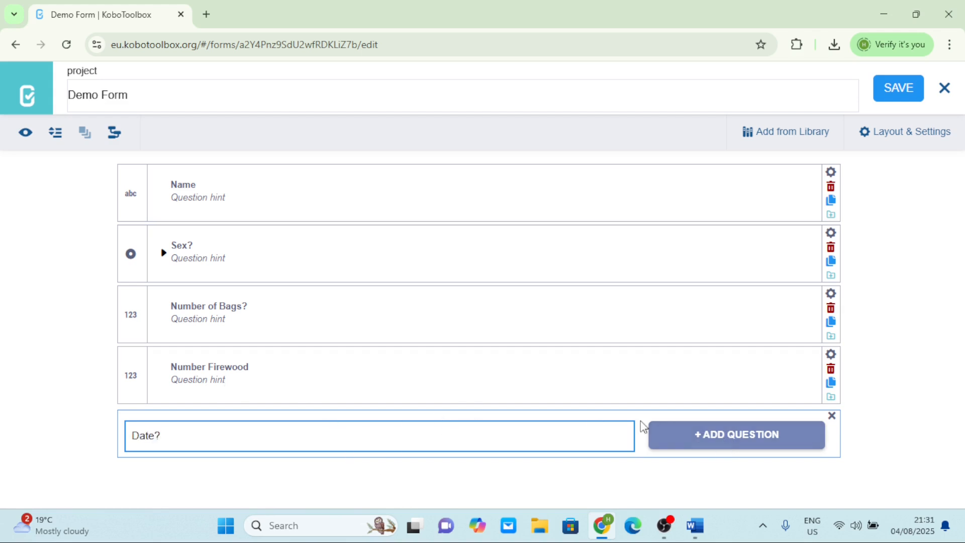
pyautogui.click(711, 433)
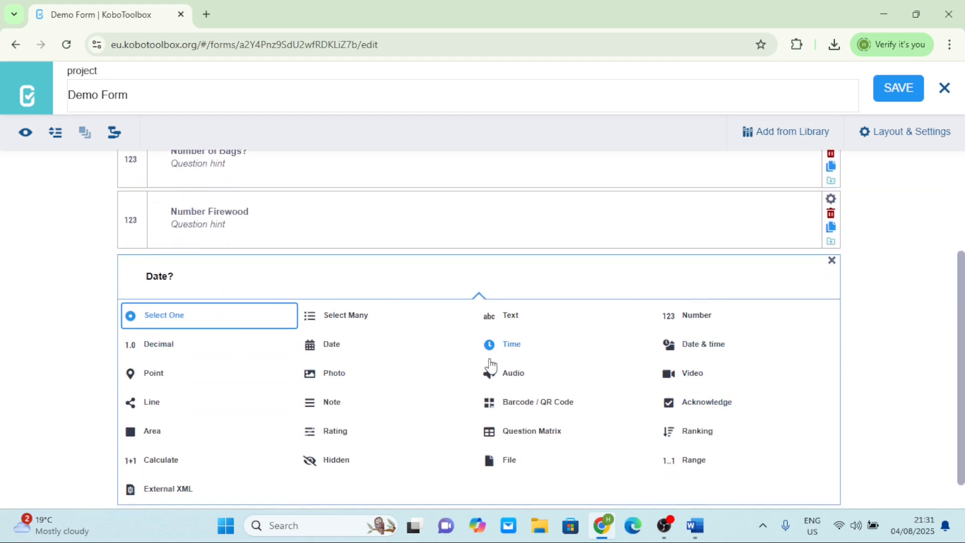
pyautogui.click(338, 350)
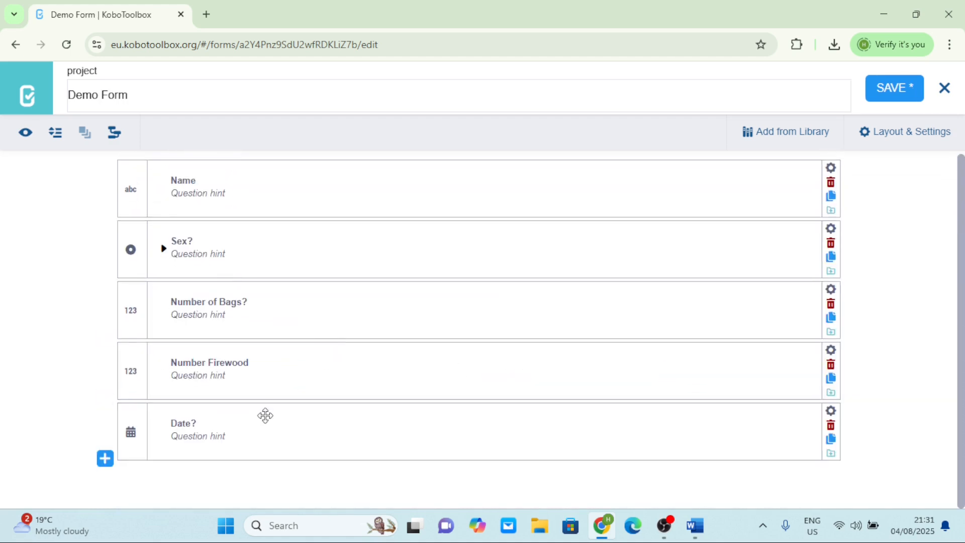
# Save the form, add a Point question labelled "Location point?" below "Date?", and save again.
pyautogui.click(897, 89)
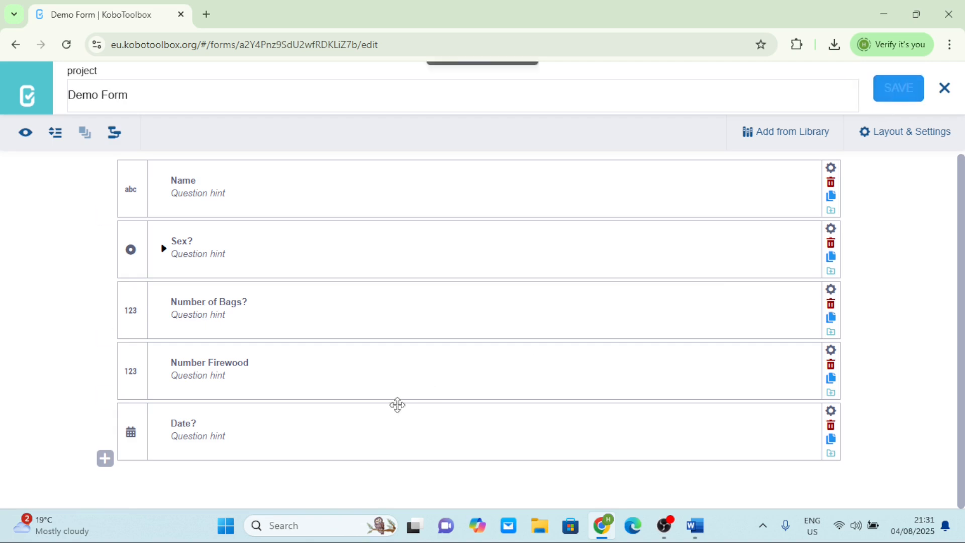
pyautogui.click(106, 459)
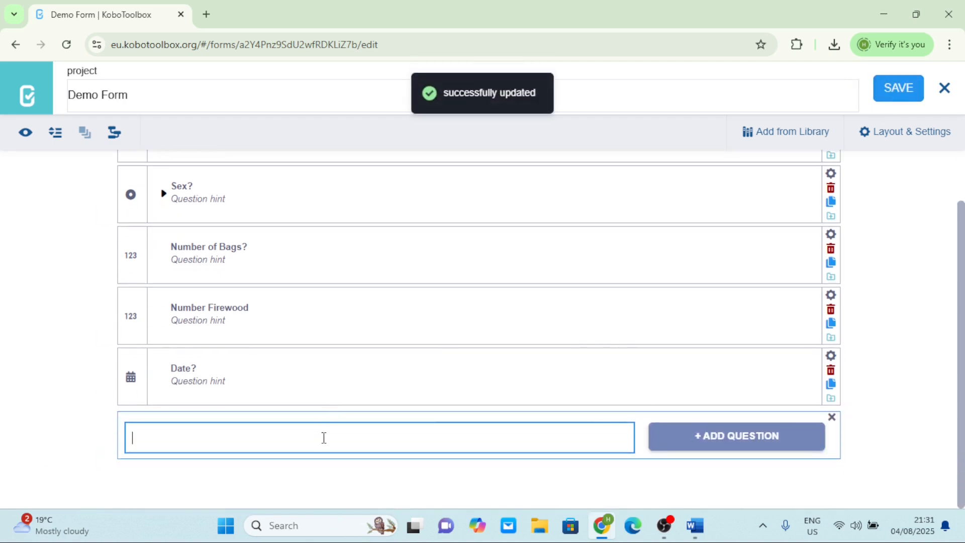
pyautogui.write('L')
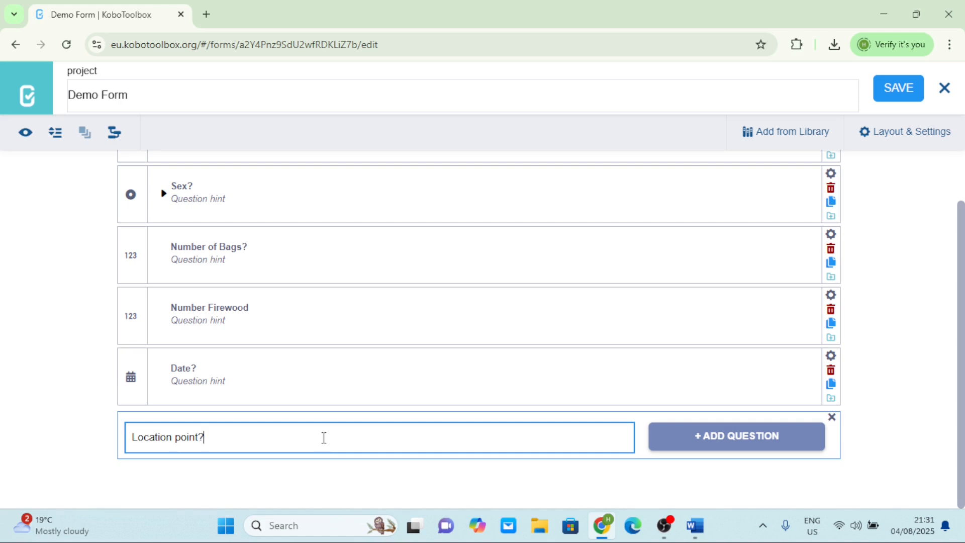
pyautogui.click(713, 439)
pyautogui.scroll(-3, 323, 406)
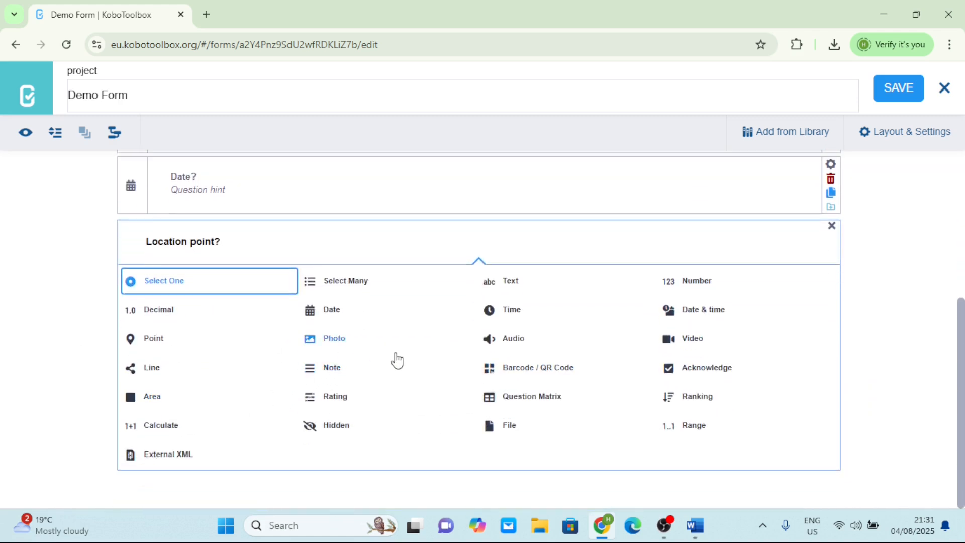
pyautogui.click(157, 344)
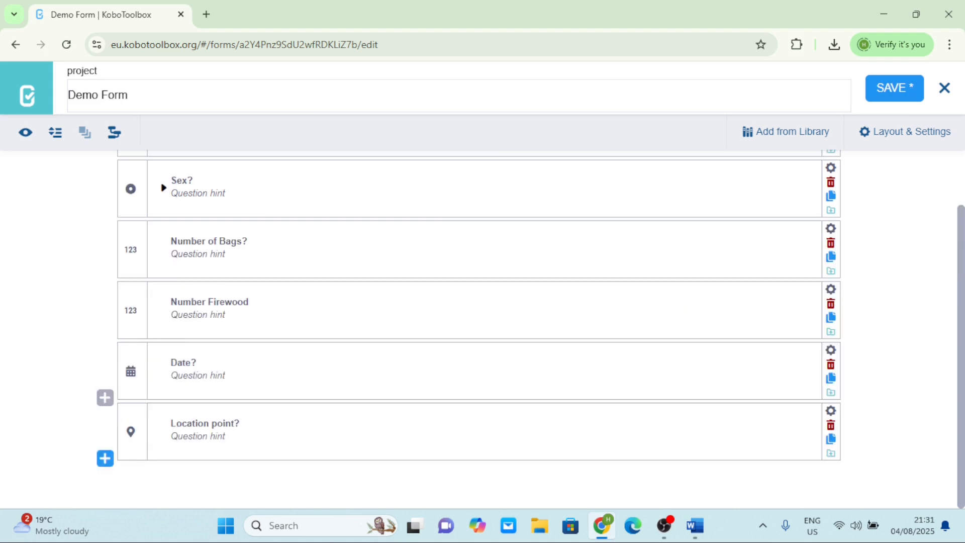
pyautogui.click(893, 89)
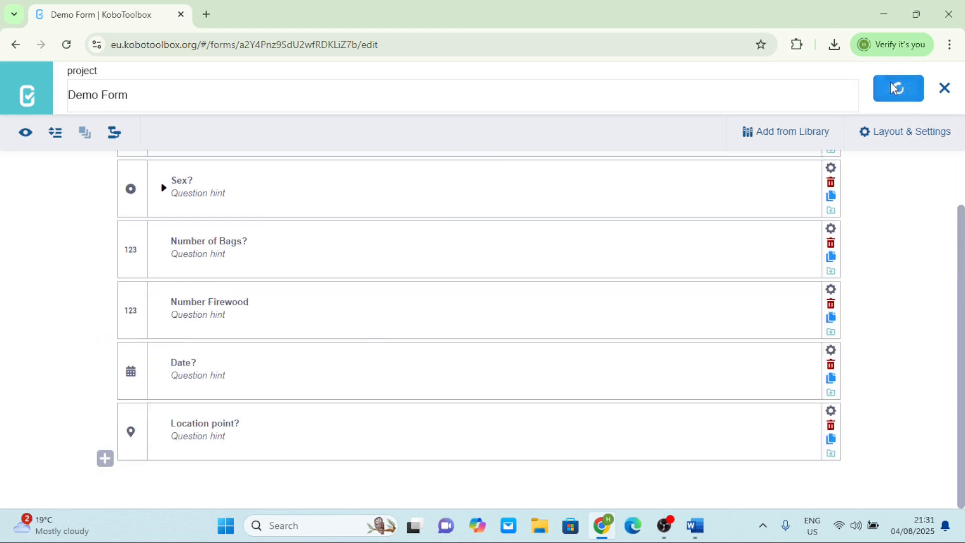
pyautogui.click(105, 458)
pyautogui.scroll(-1, 339, 410)
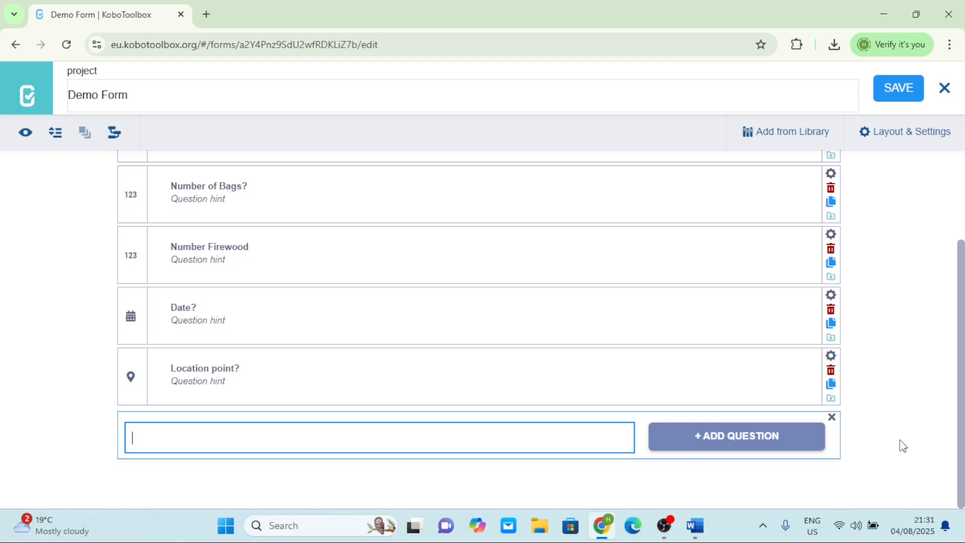
pyautogui.click(832, 417)
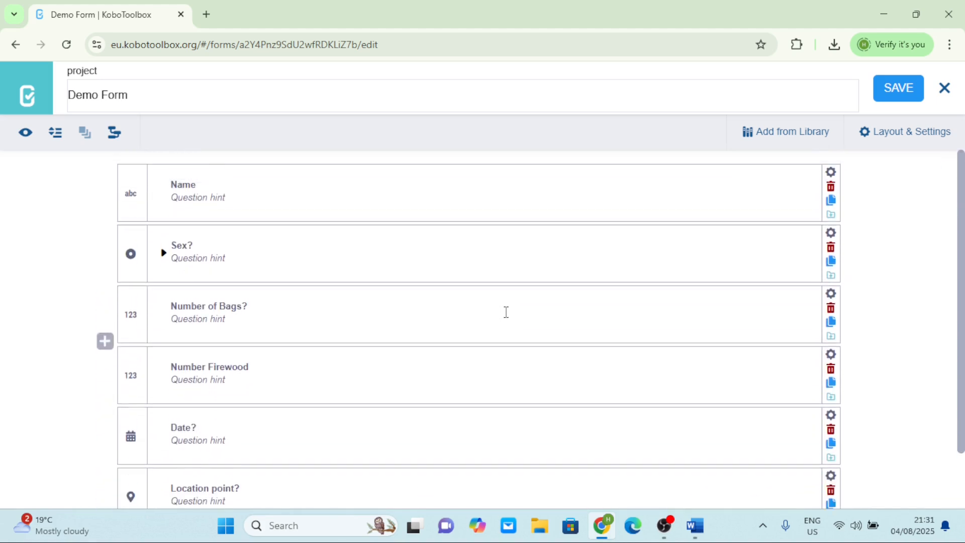
# Look over the question list down to "Location point?" and save the Demo Form again.
pyautogui.scroll(-2, 217, 203)
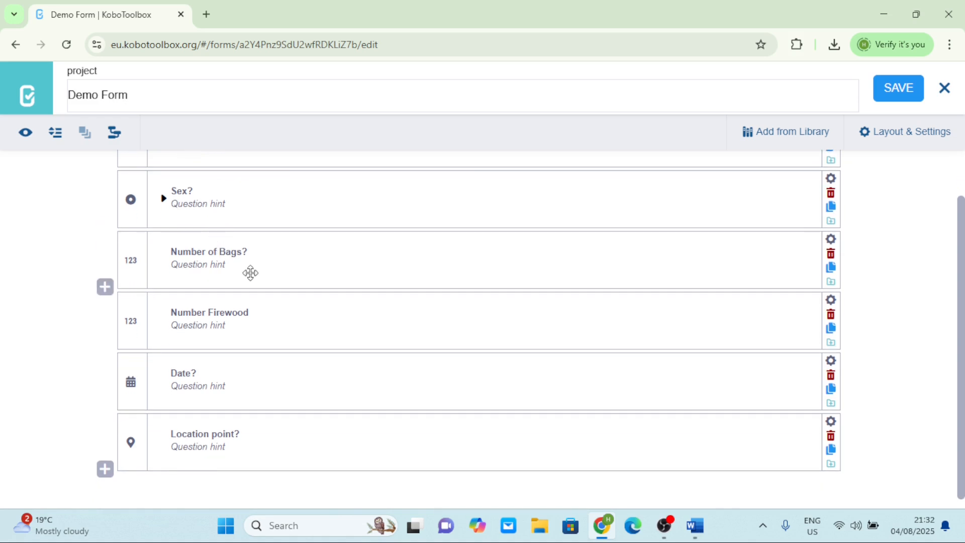
pyautogui.scroll(-1, 250, 273)
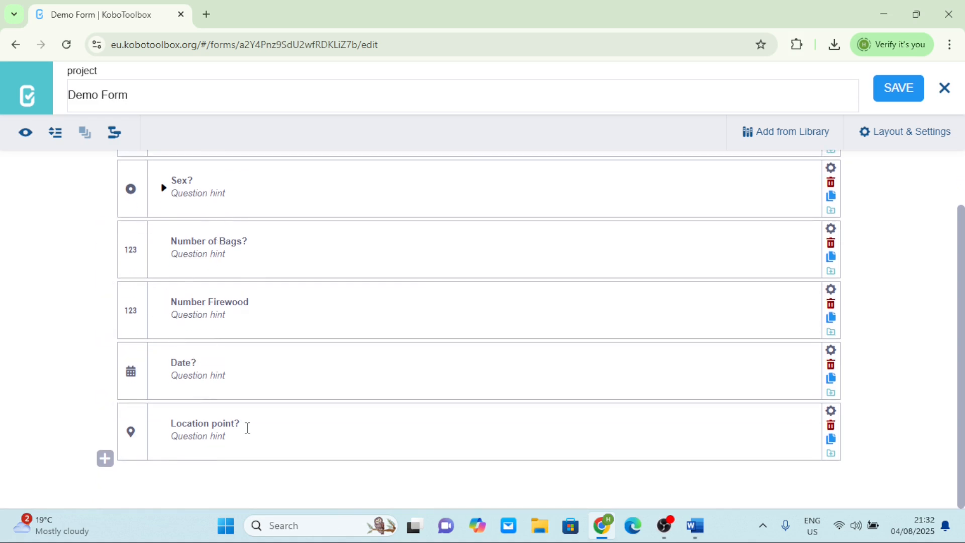
pyautogui.click(901, 90)
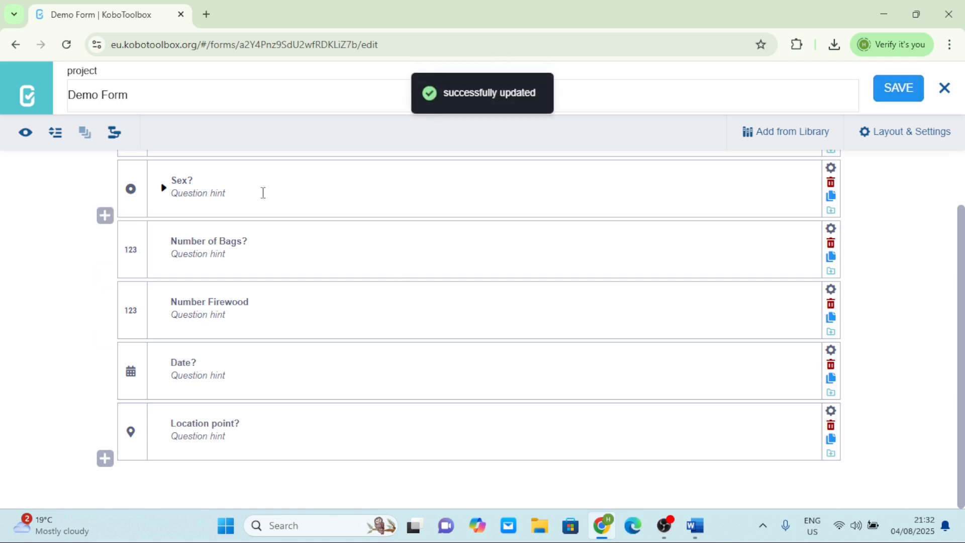
# Set Mandatory Response to Yes for the "Name" question, save the form, and close the question's settings.
pyautogui.scroll(1, 263, 192)
pyautogui.scroll(1, 240, 237)
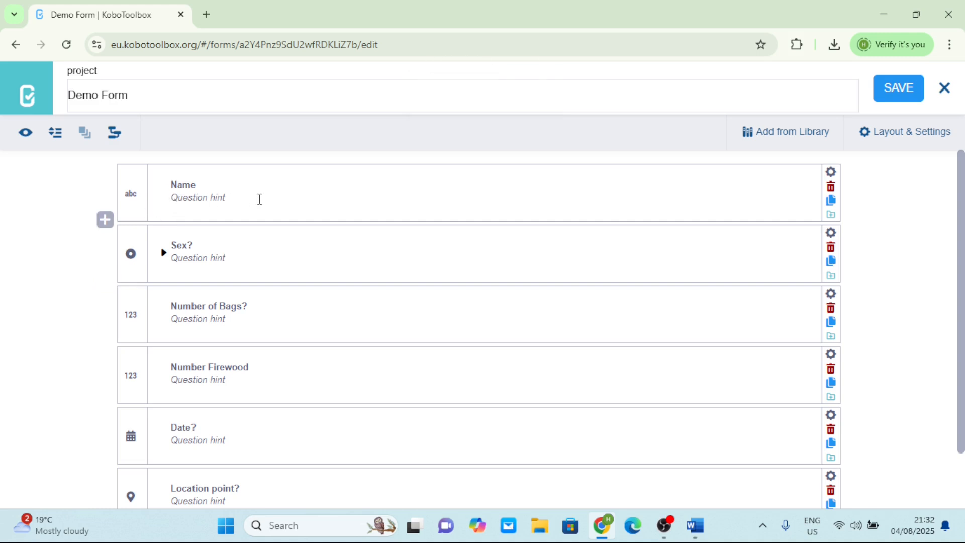
pyautogui.click(831, 177)
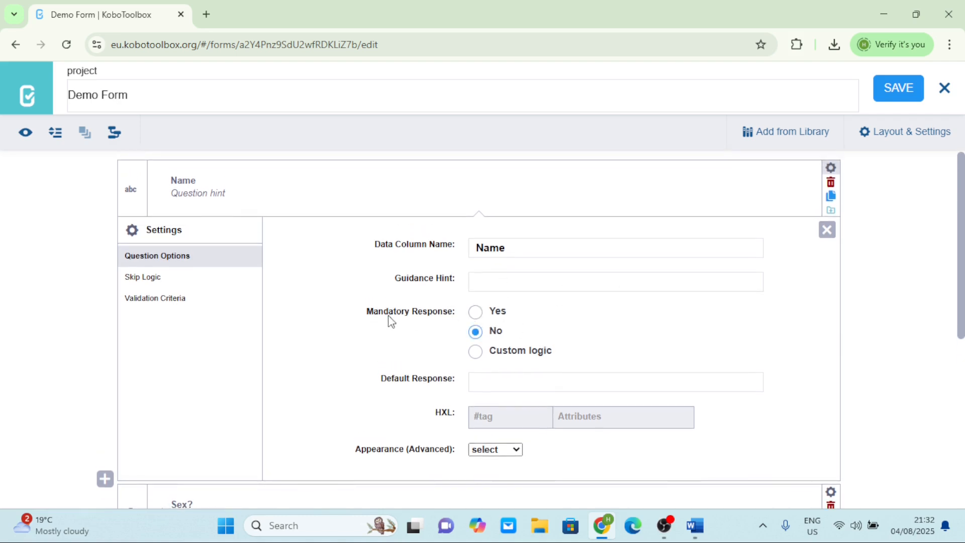
pyautogui.click(477, 314)
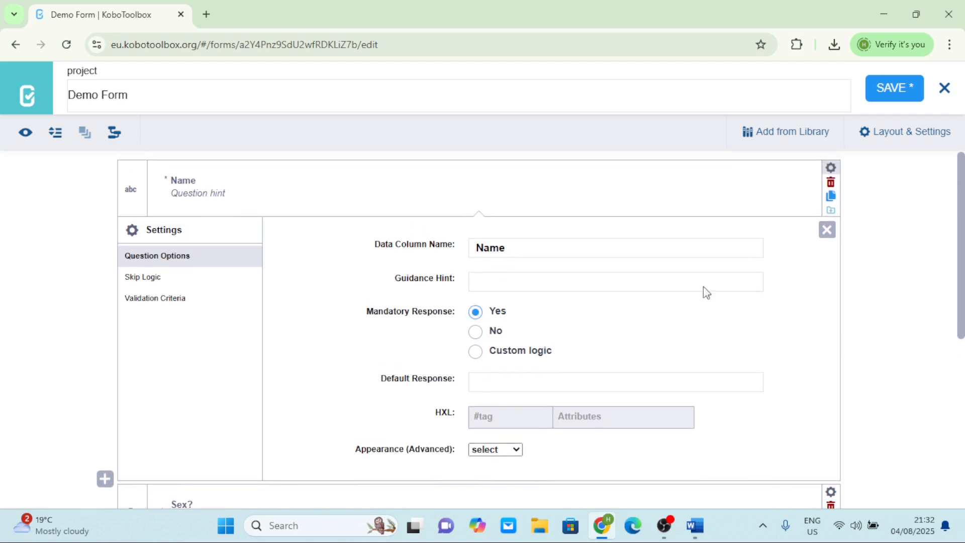
pyautogui.click(885, 101)
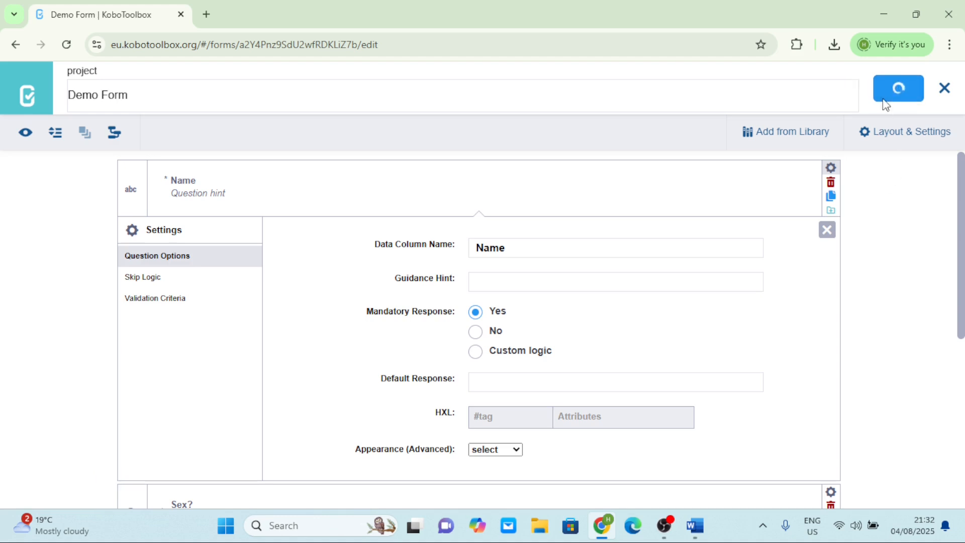
pyautogui.click(827, 230)
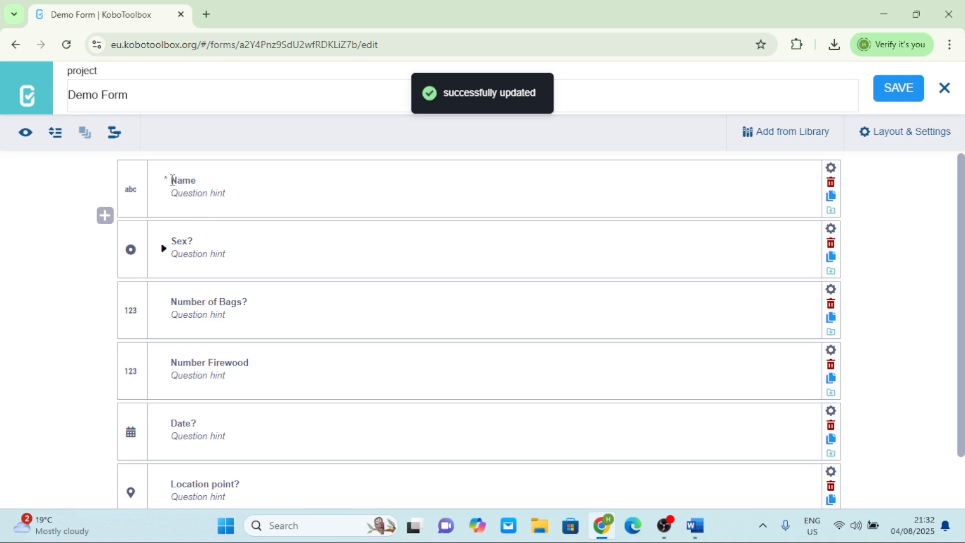
pyautogui.scroll(5, 172, 180)
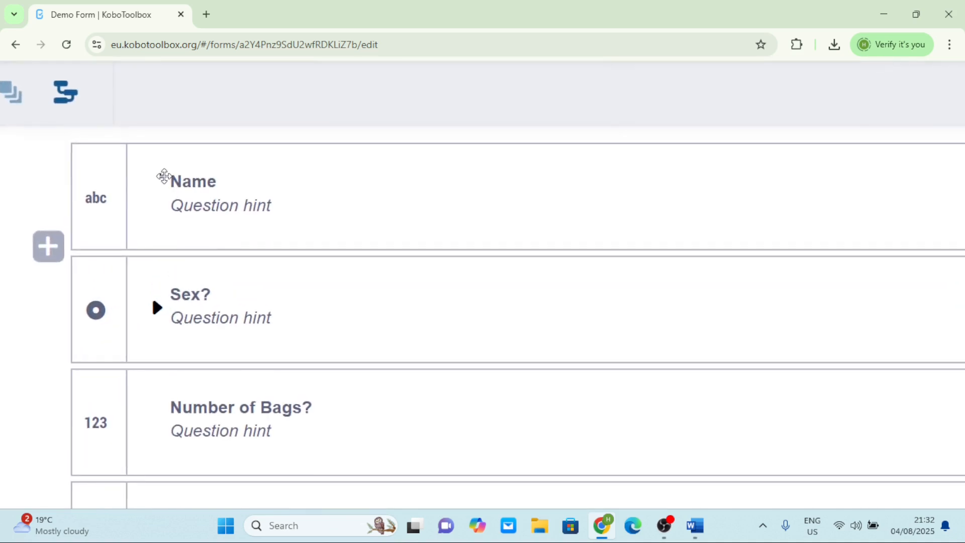
pyautogui.scroll(-5, 163, 180)
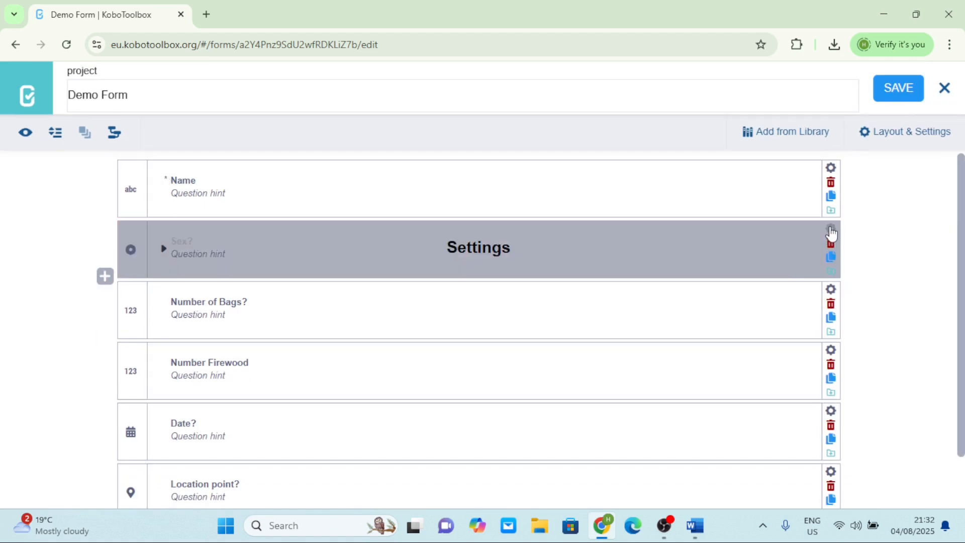
# Make the "Sex?" question mandatory by setting its Mandatory Response to Yes, and close its settings.
pyautogui.click(831, 230)
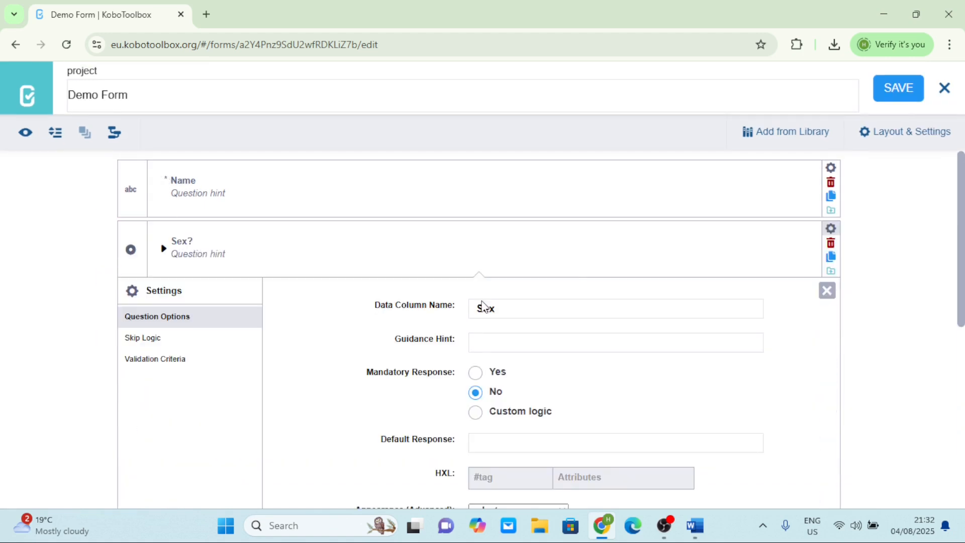
pyautogui.click(475, 372)
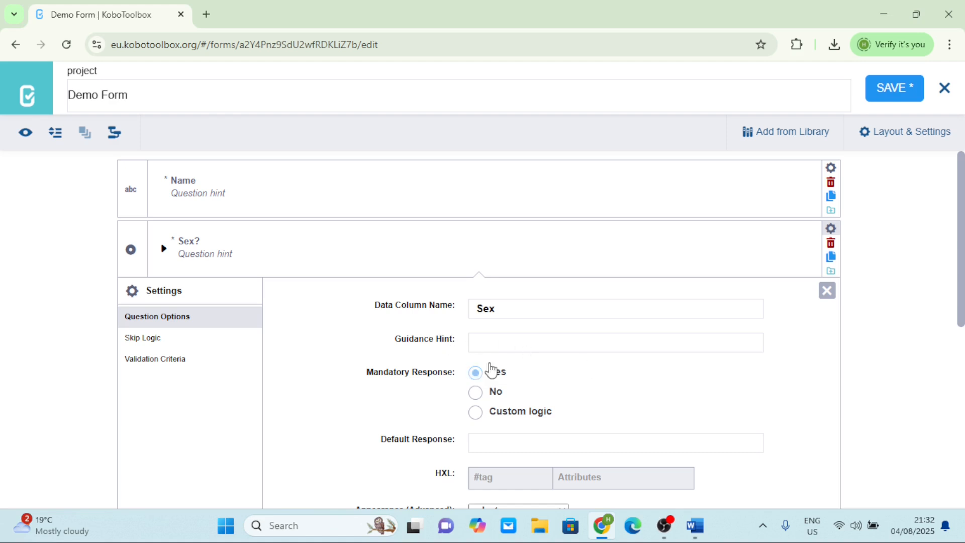
pyautogui.click(827, 291)
# Set Mandatory Response to Yes for the "Number of Bags?" question and close its settings.
pyautogui.scroll(-1, 377, 377)
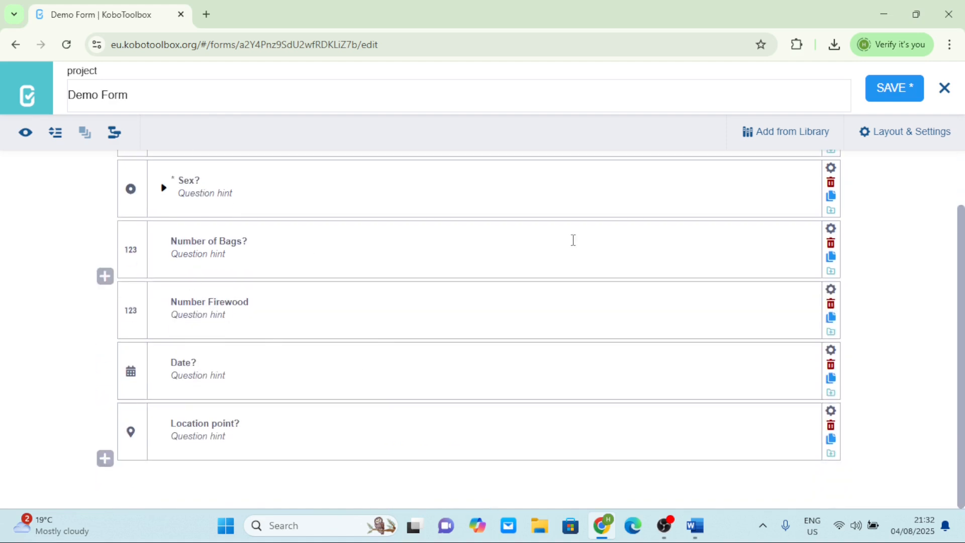
pyautogui.click(831, 230)
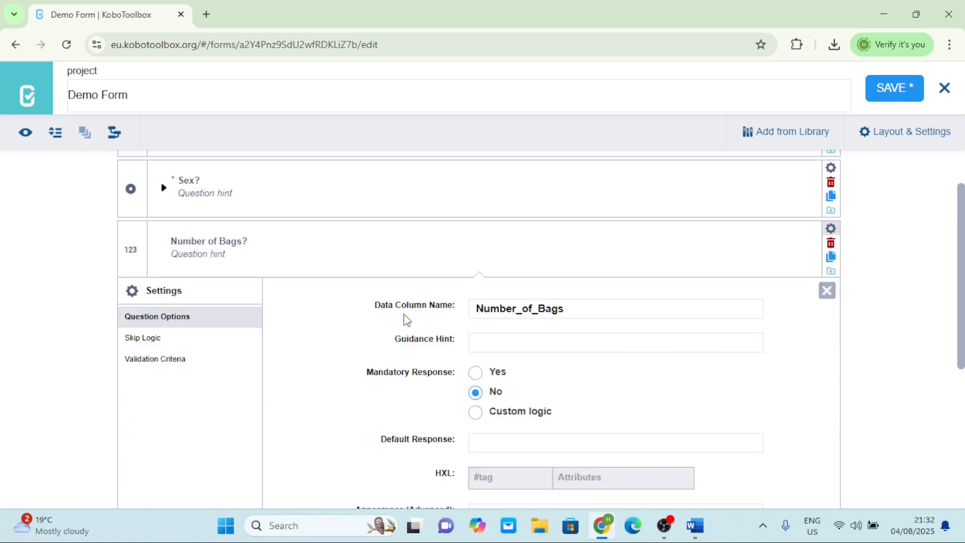
pyautogui.click(475, 372)
pyautogui.click(826, 292)
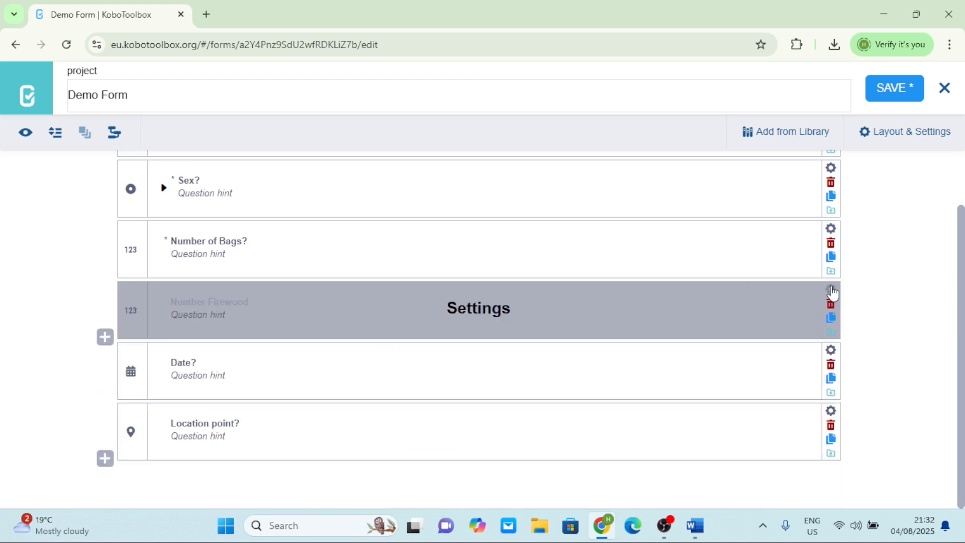
# Set Mandatory Response to Yes for the "Number Firewood" question and close its settings.
pyautogui.click(832, 290)
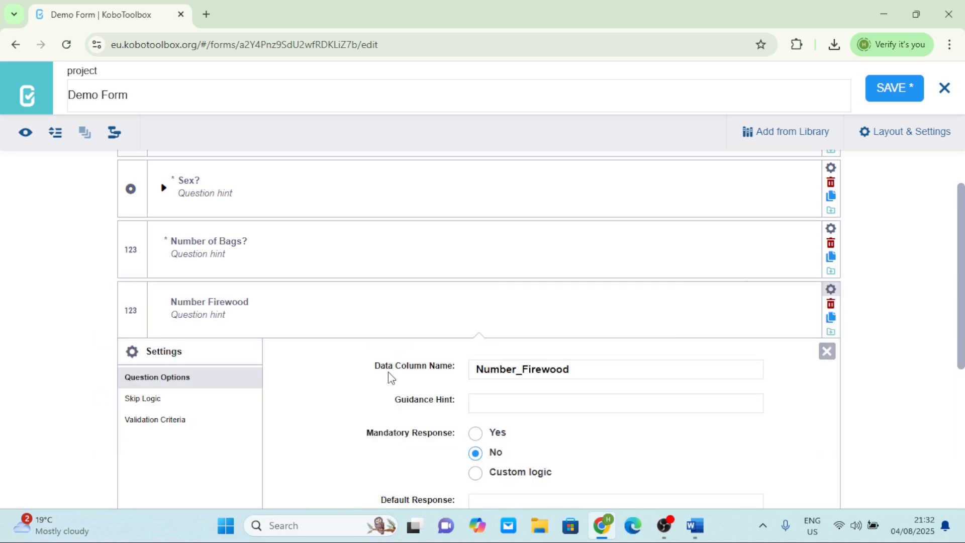
pyautogui.click(475, 434)
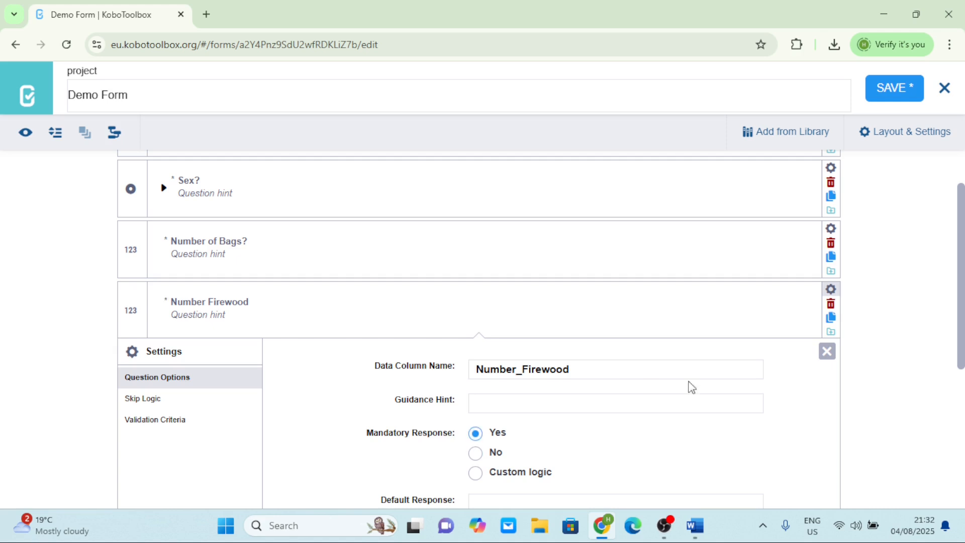
pyautogui.click(827, 351)
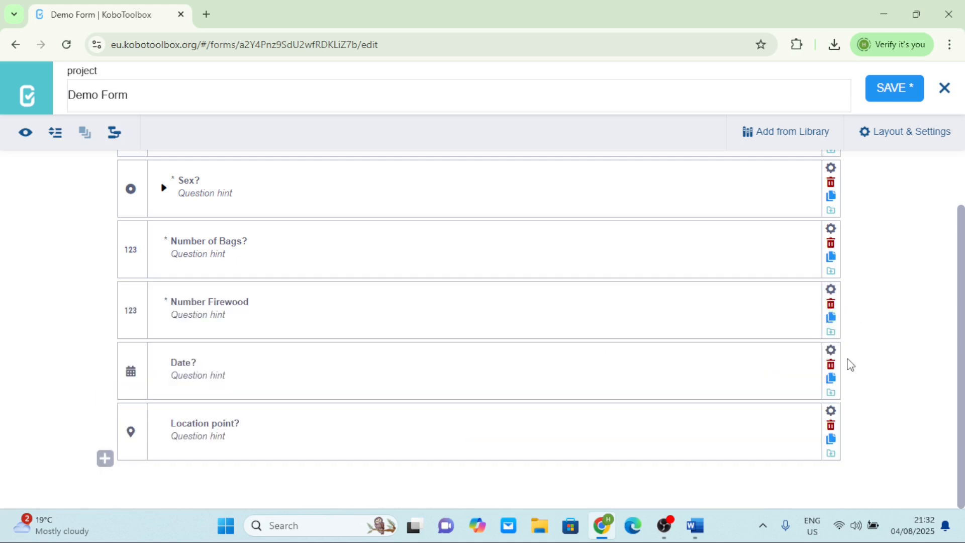
# Set Mandatory Response to Yes for the "Date?" question, close its settings, and save the form.
pyautogui.click(831, 350)
pyautogui.scroll(-1, 488, 414)
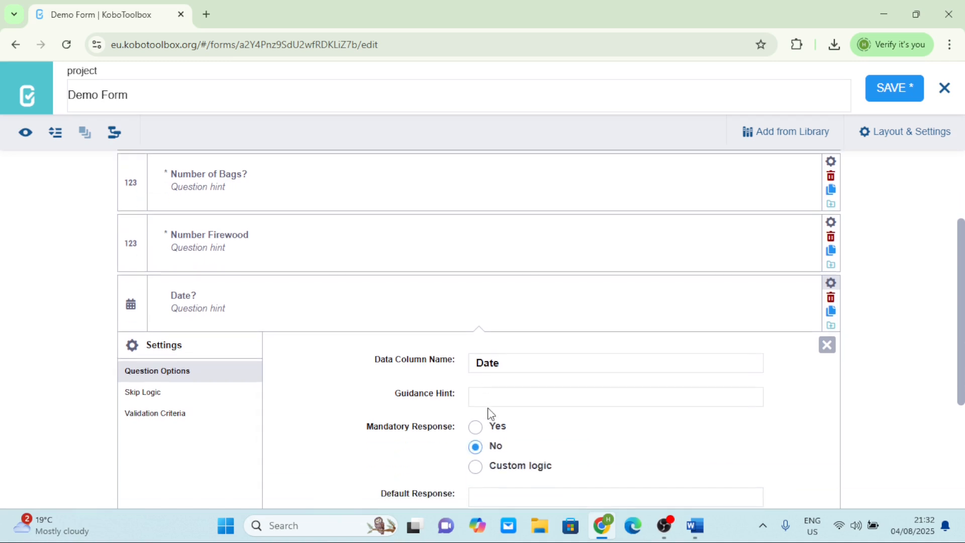
pyautogui.click(476, 428)
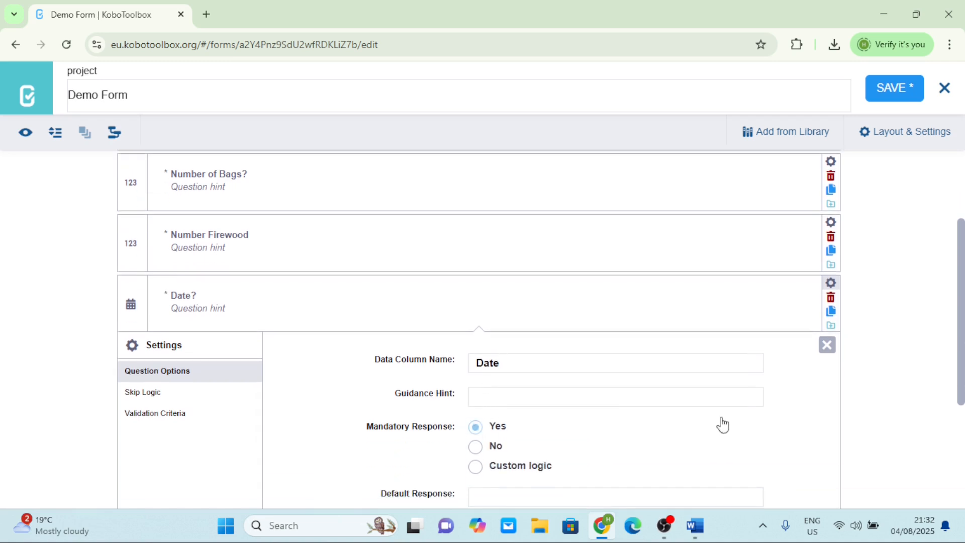
pyautogui.click(827, 345)
pyautogui.click(885, 89)
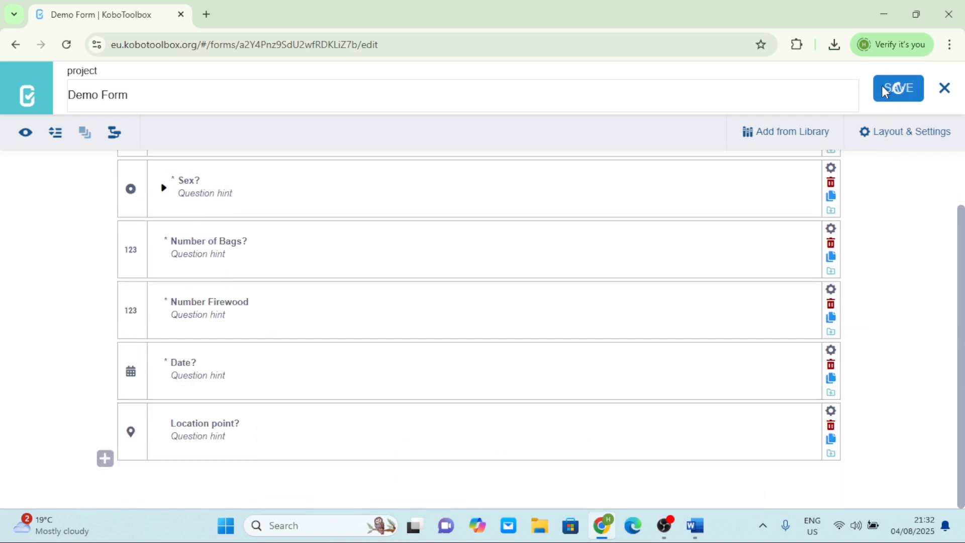
# Set Mandatory Response to Yes for the "Location point?" question, save the form, and close the question's settings.
pyautogui.click(831, 410)
pyautogui.scroll(-1, 632, 412)
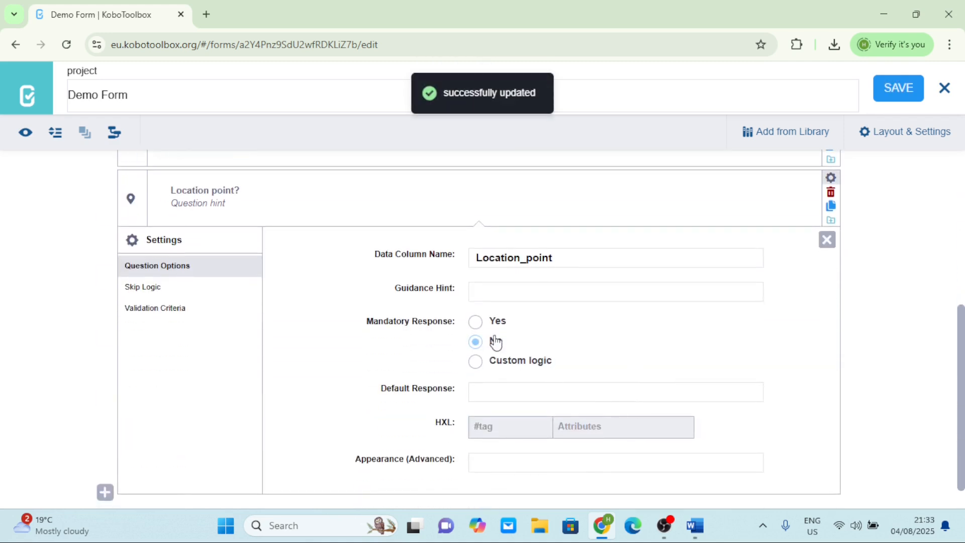
pyautogui.click(476, 322)
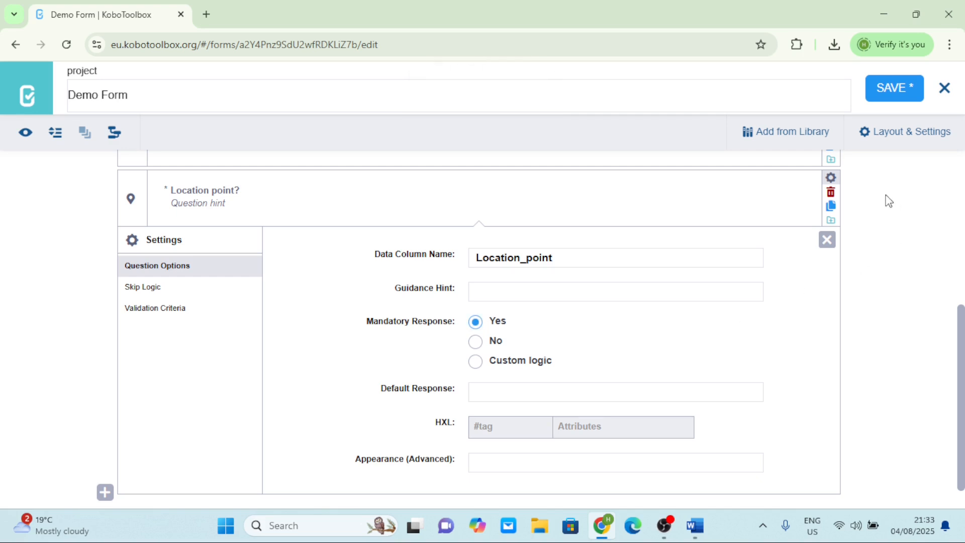
pyautogui.click(894, 99)
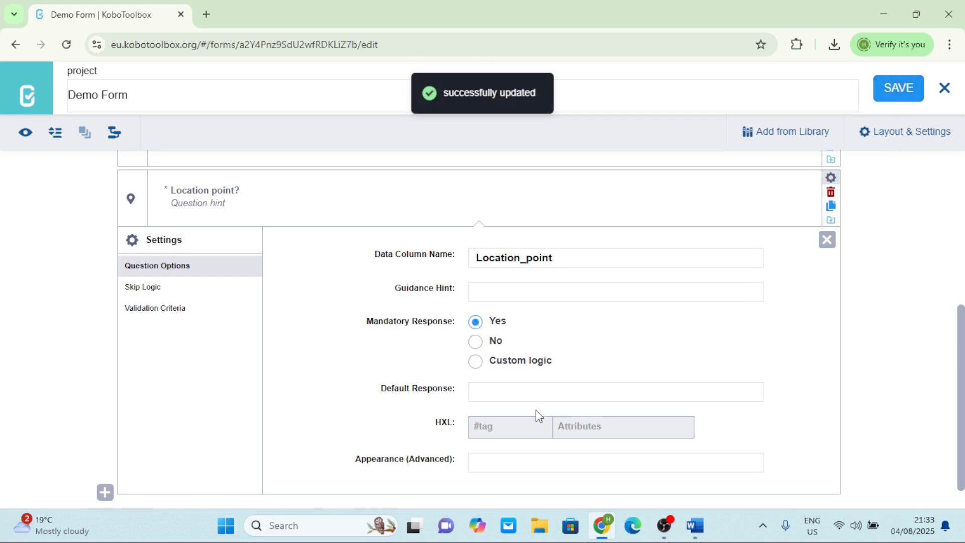
pyautogui.scroll(-1, 536, 409)
pyautogui.scroll(1, 583, 352)
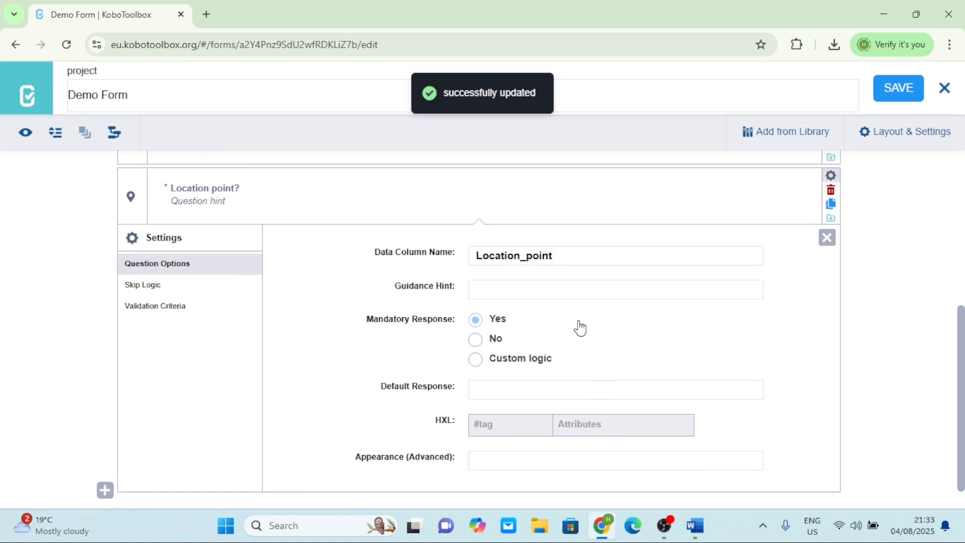
pyautogui.scroll(3, 580, 327)
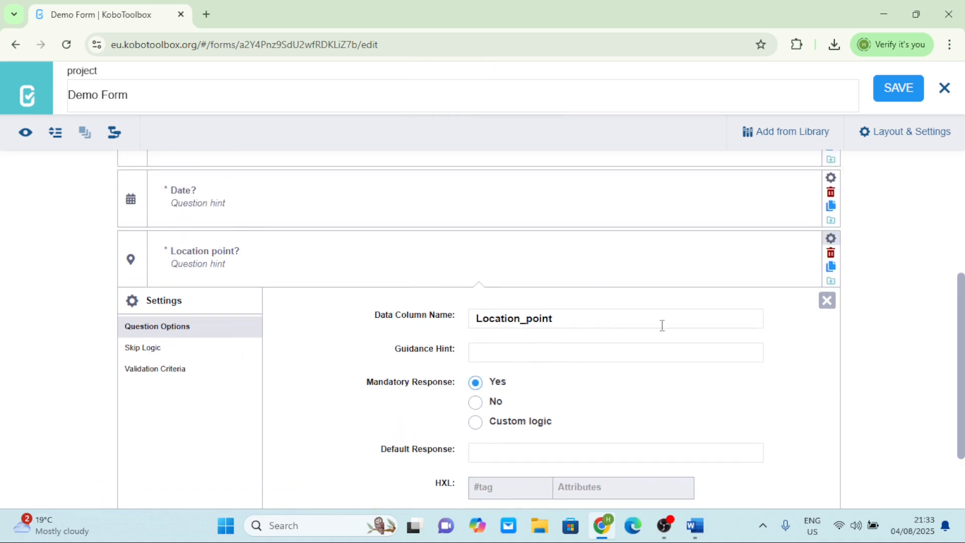
pyautogui.click(828, 304)
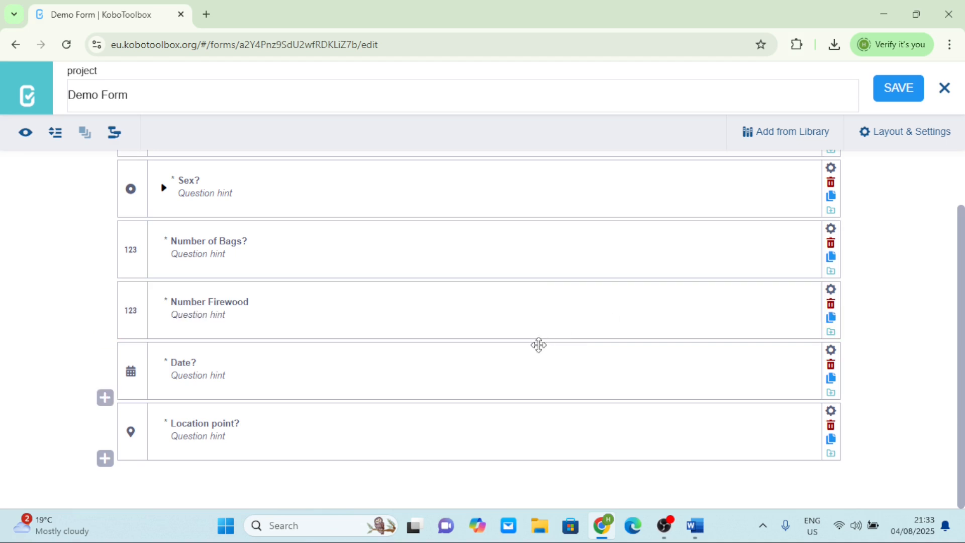
pyautogui.scroll(3, 539, 345)
pyautogui.scroll(-3, 539, 345)
pyautogui.scroll(3, 539, 345)
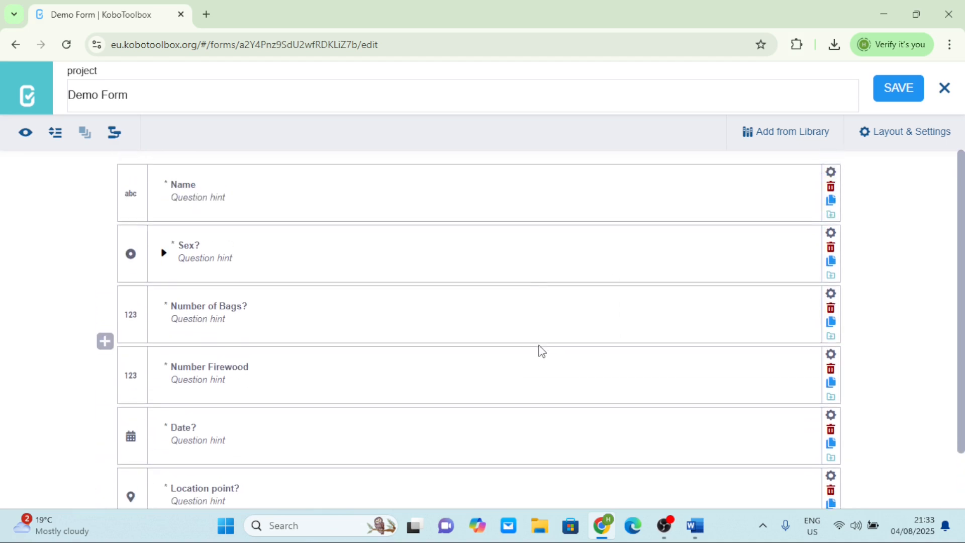
pyautogui.scroll(-2, 539, 345)
pyautogui.scroll(2, 539, 345)
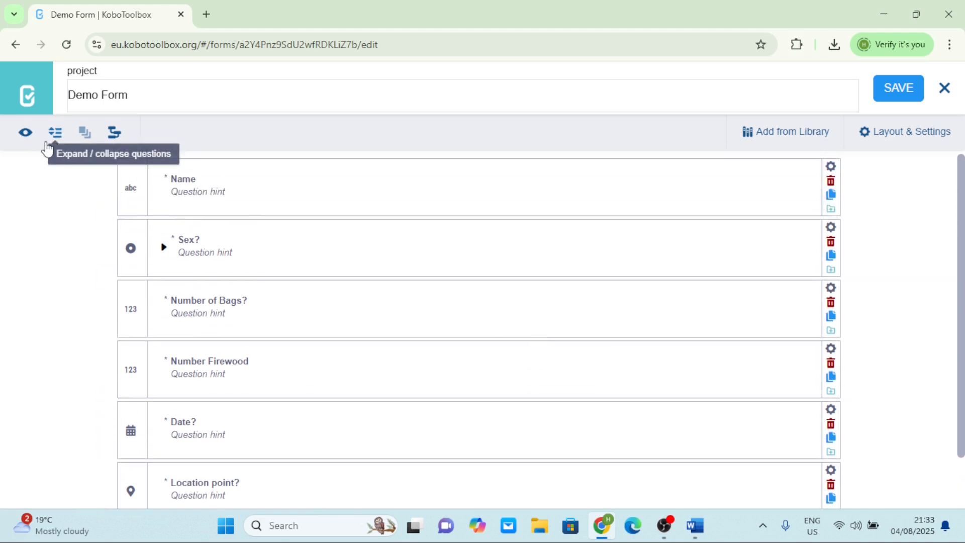
# Open the form preview, look through all its questions, and try to detect the current location for "Location point?".
pyautogui.click(23, 135)
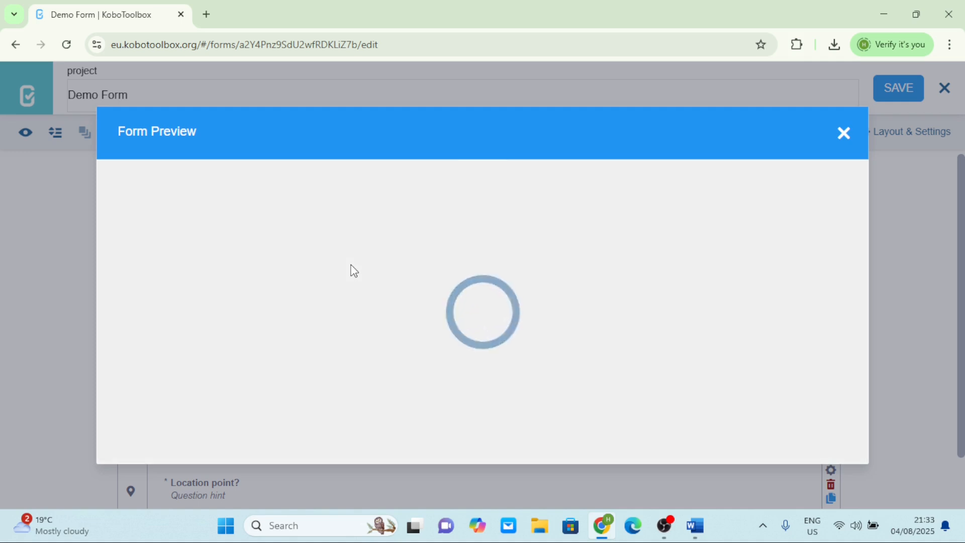
pyautogui.scroll(-15, 354, 270)
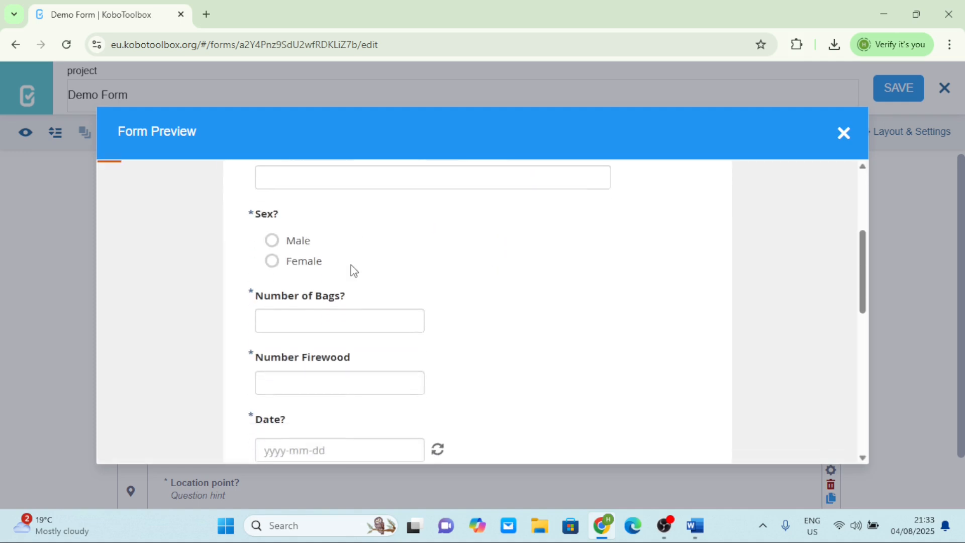
pyautogui.scroll(2, 354, 270)
pyautogui.scroll(13, 354, 270)
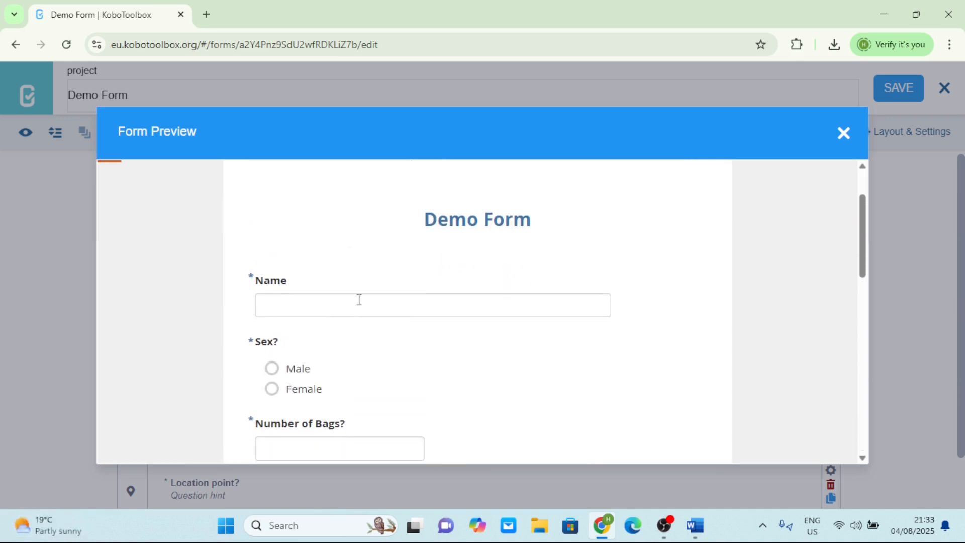
pyautogui.scroll(-2, 358, 299)
pyautogui.scroll(-1, 309, 301)
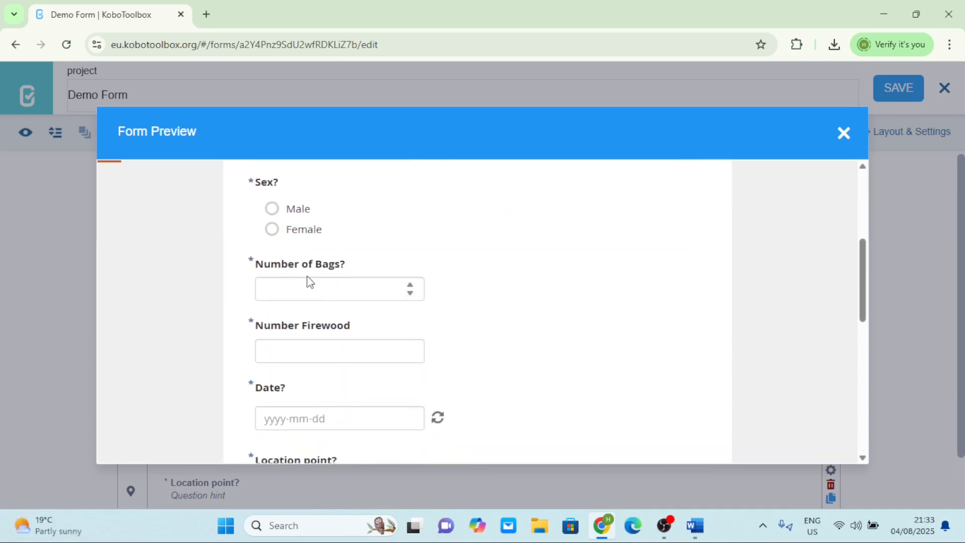
pyautogui.scroll(-3, 312, 340)
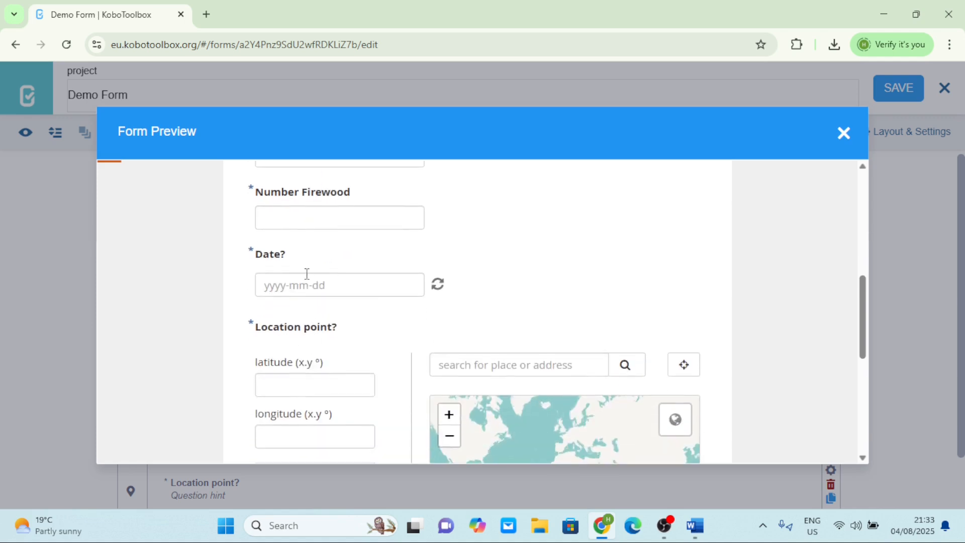
pyautogui.scroll(-1, 328, 280)
pyautogui.scroll(-2, 327, 327)
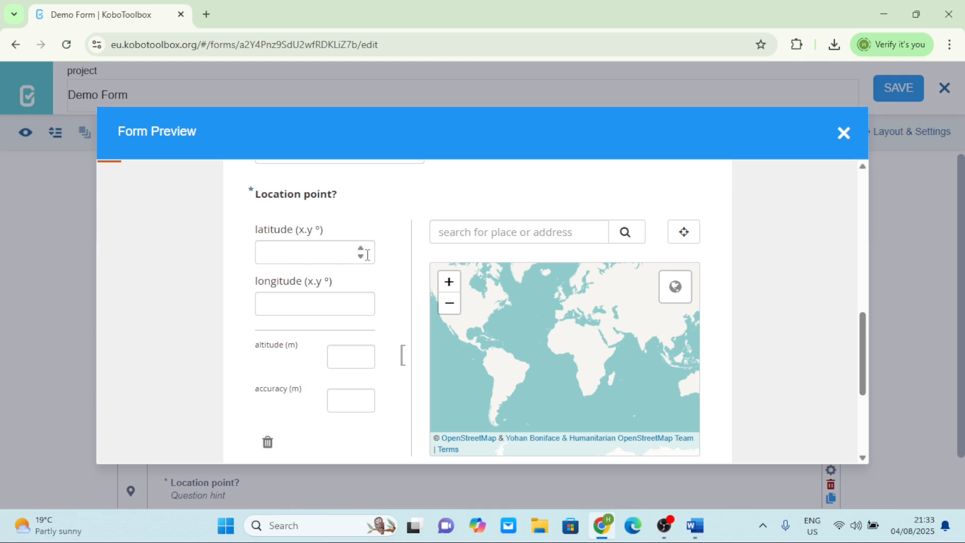
pyautogui.click(690, 233)
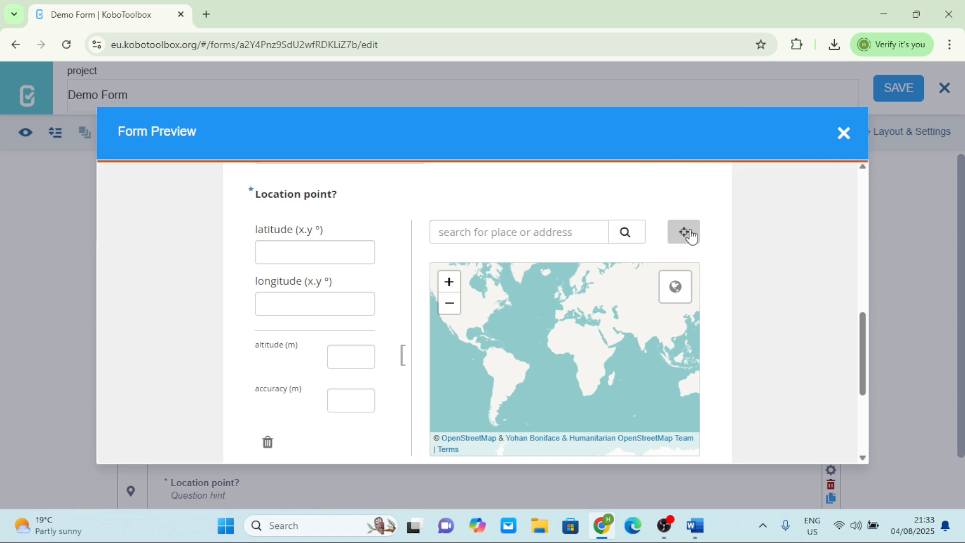
# Validate the unanswered form in the preview, dismiss the alert, and review the flagged questions.
pyautogui.scroll(-2, 459, 314)
pyautogui.scroll(-5, 364, 313)
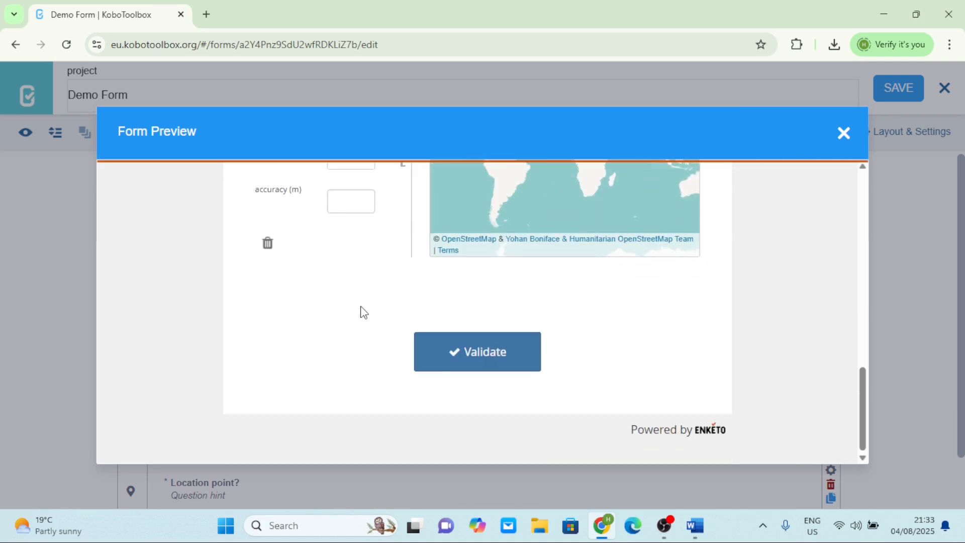
pyautogui.click(479, 359)
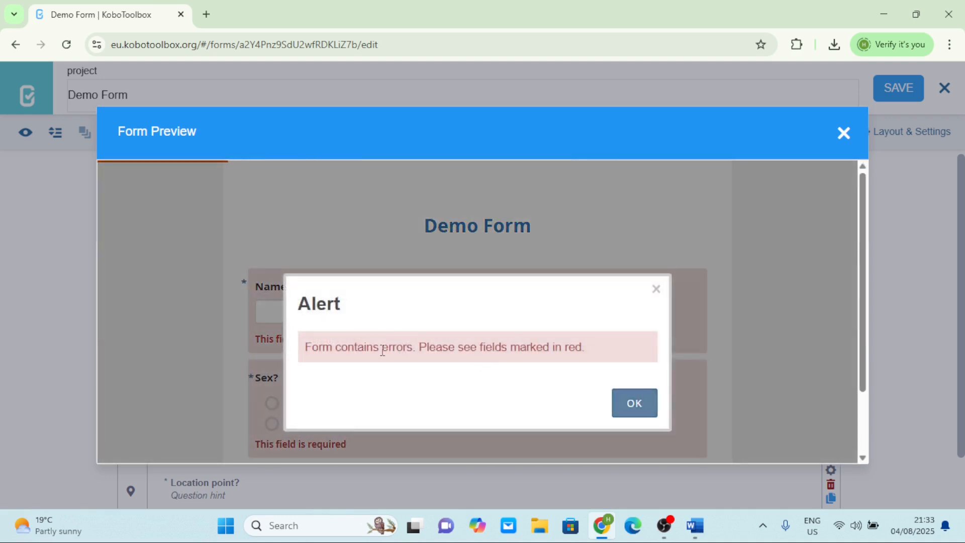
pyautogui.click(656, 290)
pyautogui.scroll(-3, 541, 335)
pyautogui.scroll(-6, 542, 334)
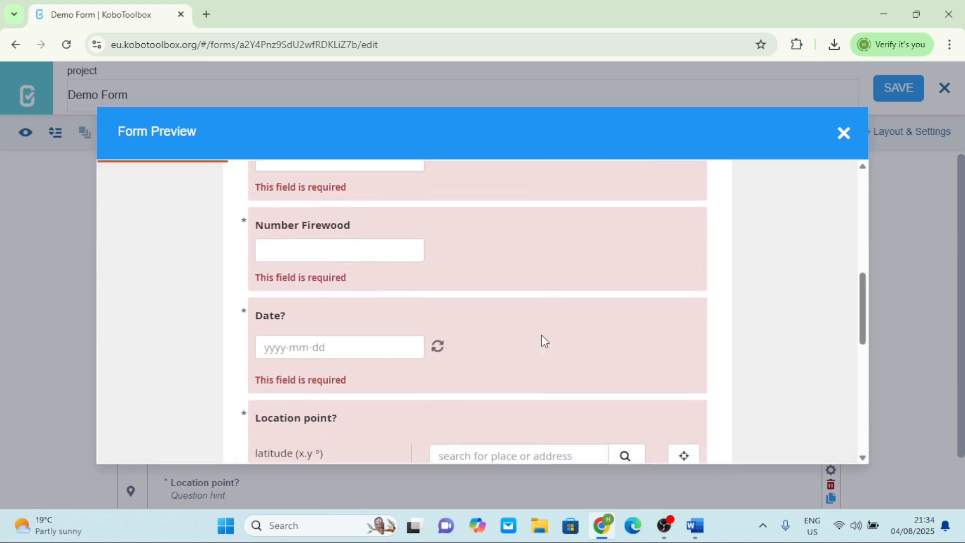
pyautogui.scroll(3, 542, 335)
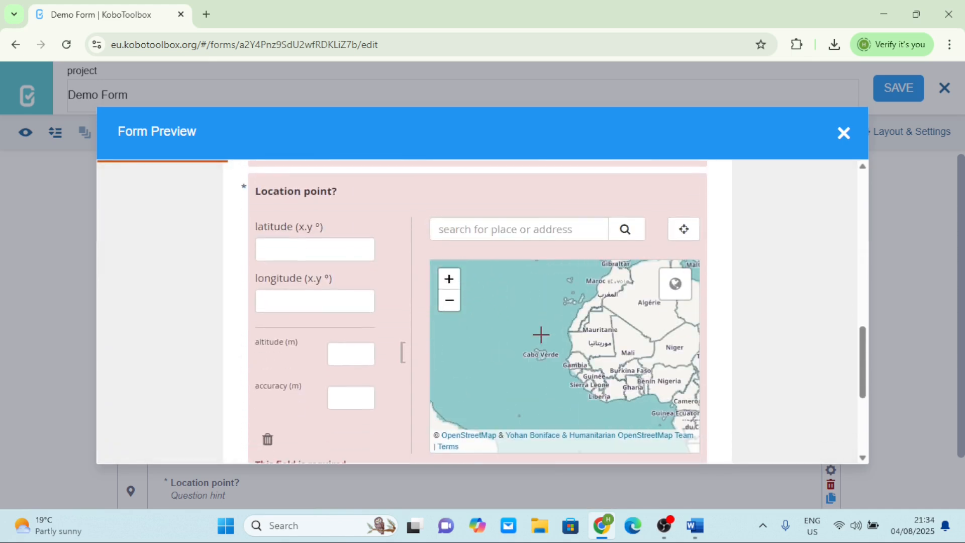
pyautogui.scroll(5, 310, 271)
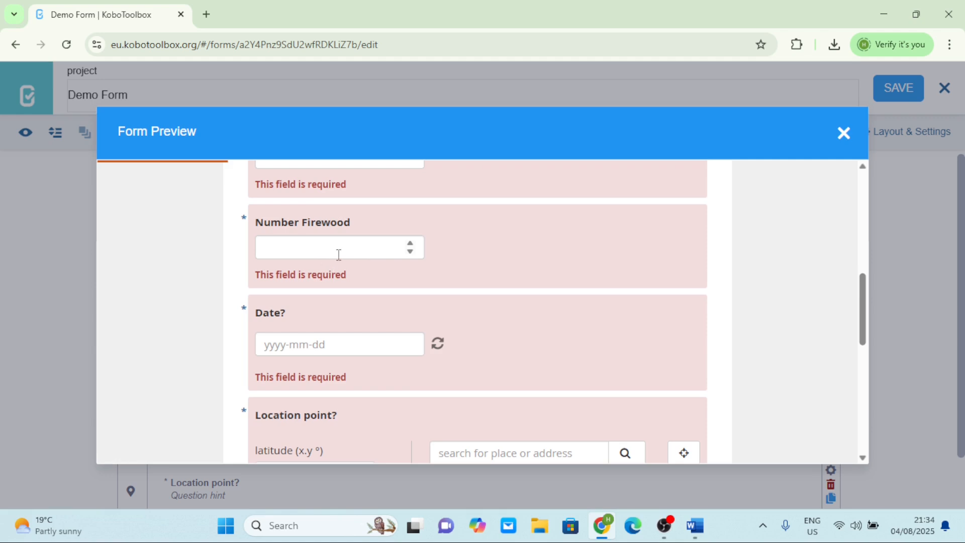
pyautogui.scroll(5, 339, 254)
# Enter H in the preview's Name question and choose Male for "Sex?".
pyautogui.scroll(-2, 336, 255)
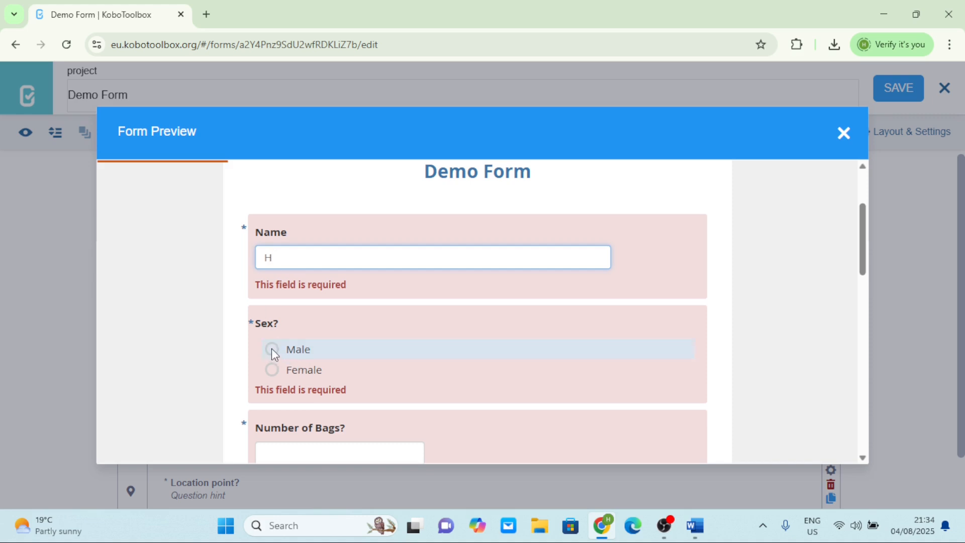
pyautogui.scroll(-1, 271, 348)
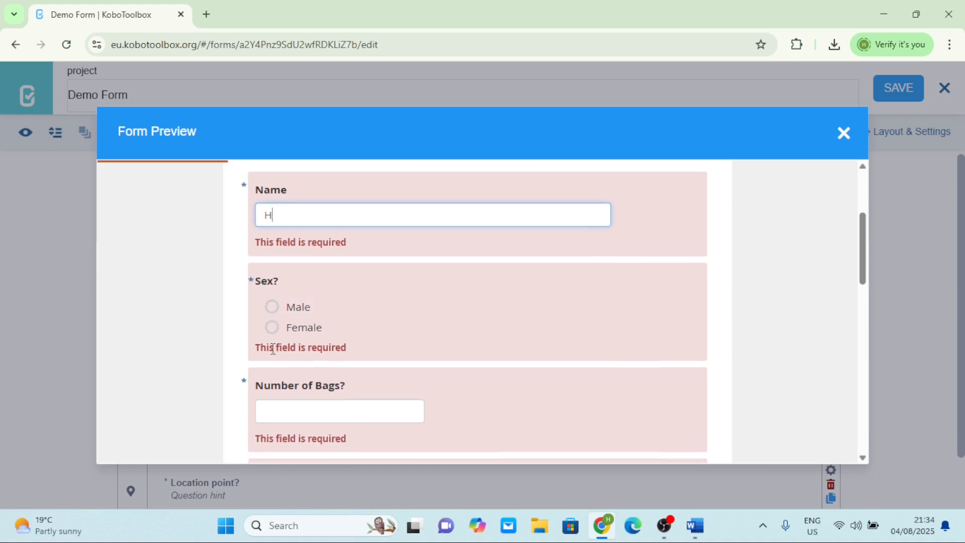
pyautogui.click(275, 314)
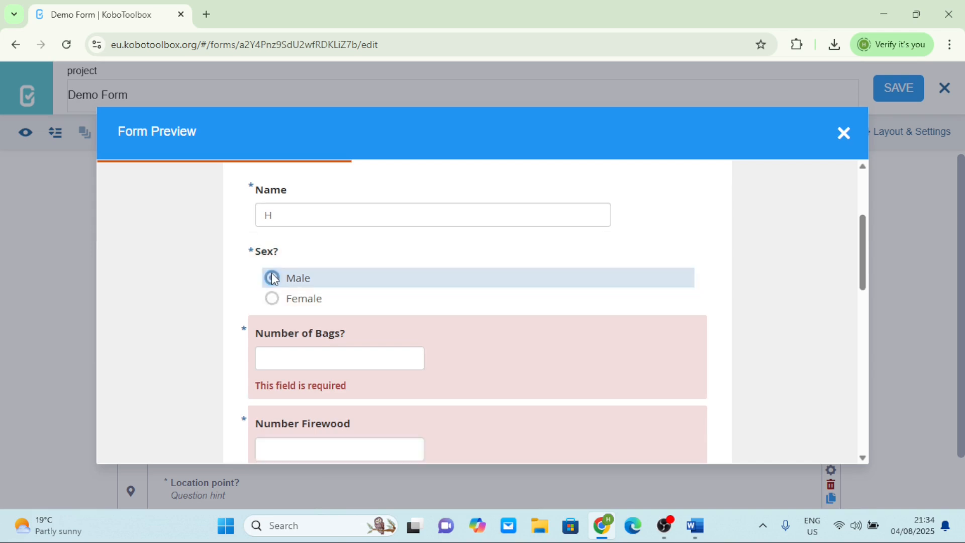
pyautogui.click(271, 278)
# Answer "Number of Bags?" and "Number Firewood" with 9 each, and set "Date?" to 2025-08-04.
pyautogui.scroll(-2, 316, 322)
pyautogui.click(337, 271)
pyautogui.write('9')
pyautogui.click(310, 359)
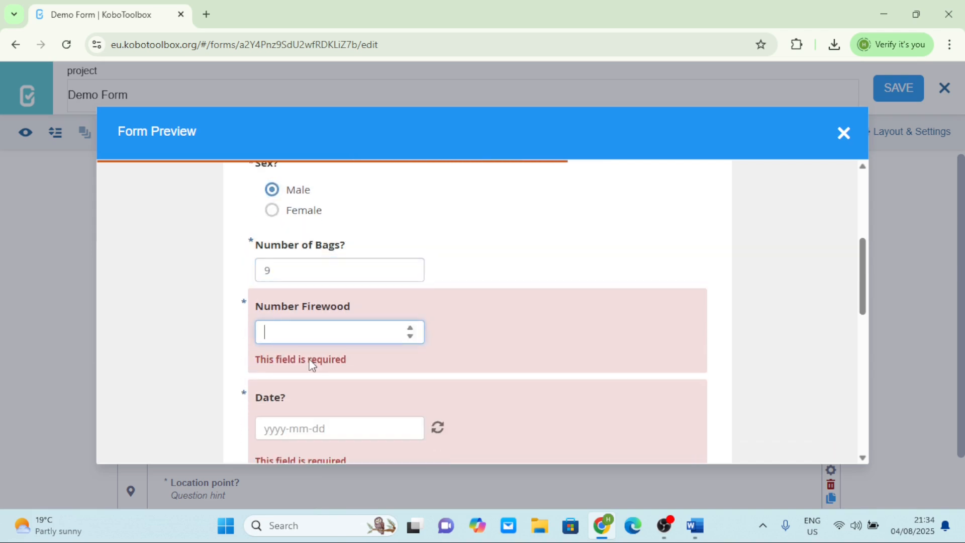
pyautogui.scroll(-3, 310, 364)
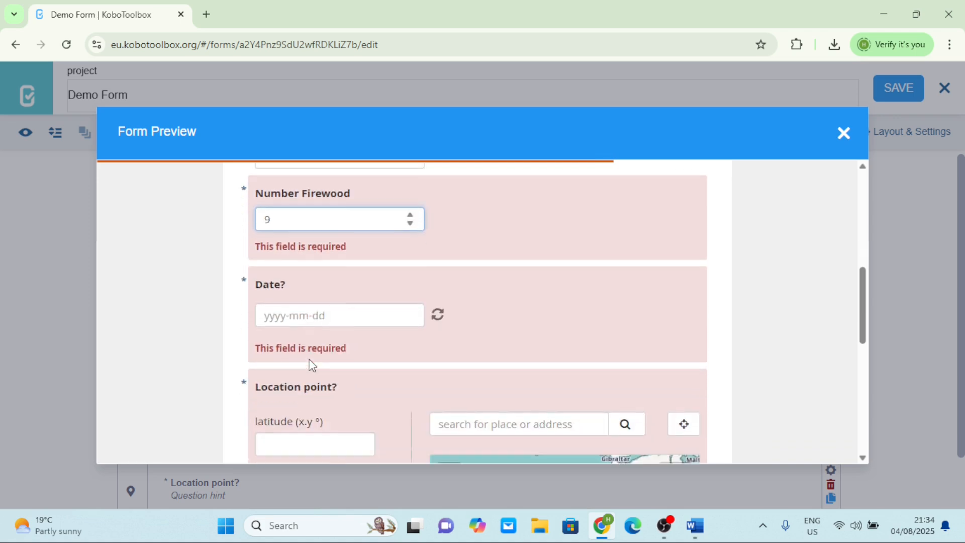
pyautogui.click(319, 314)
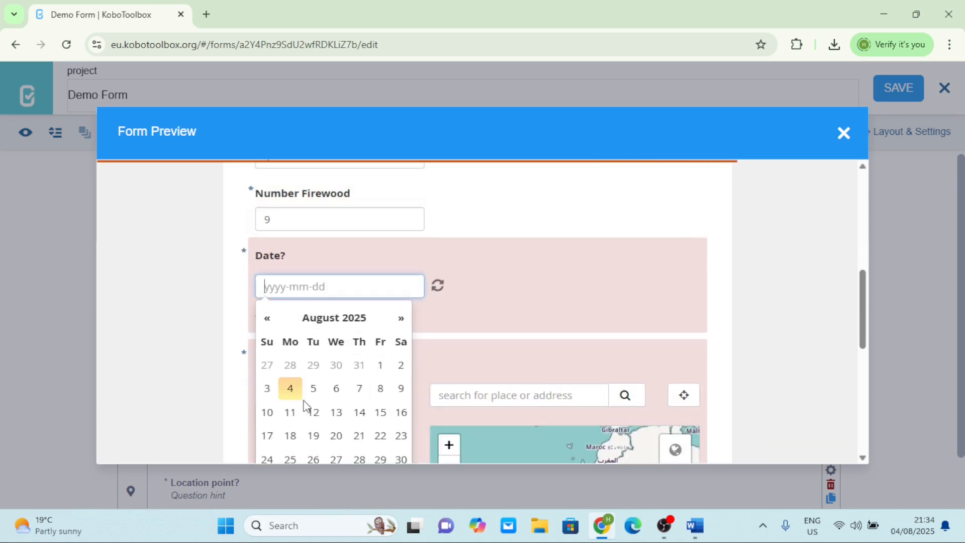
pyautogui.click(290, 388)
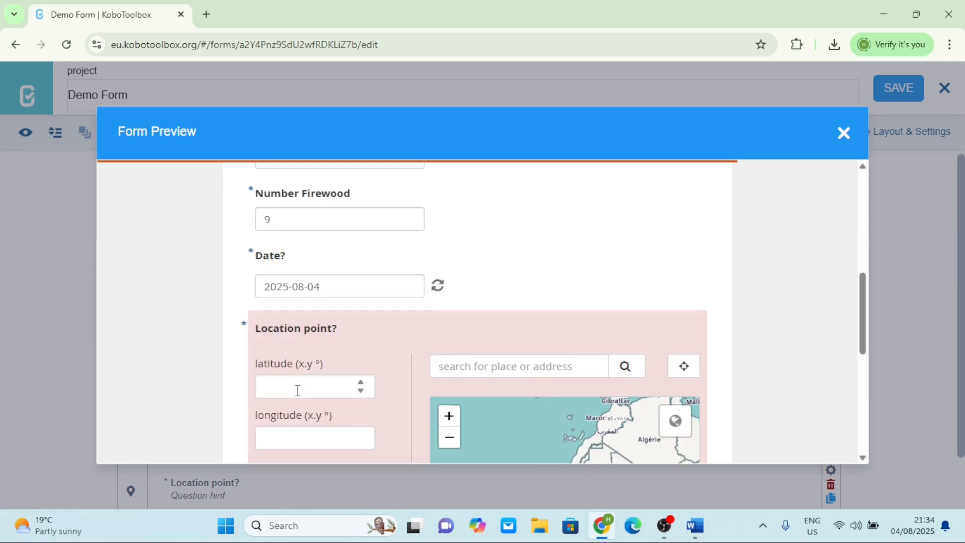
# Retry detecting the current location for "Location point?", and set both its latitude and longitude to 0.000001.
pyautogui.scroll(-2, 298, 392)
pyautogui.click(331, 305)
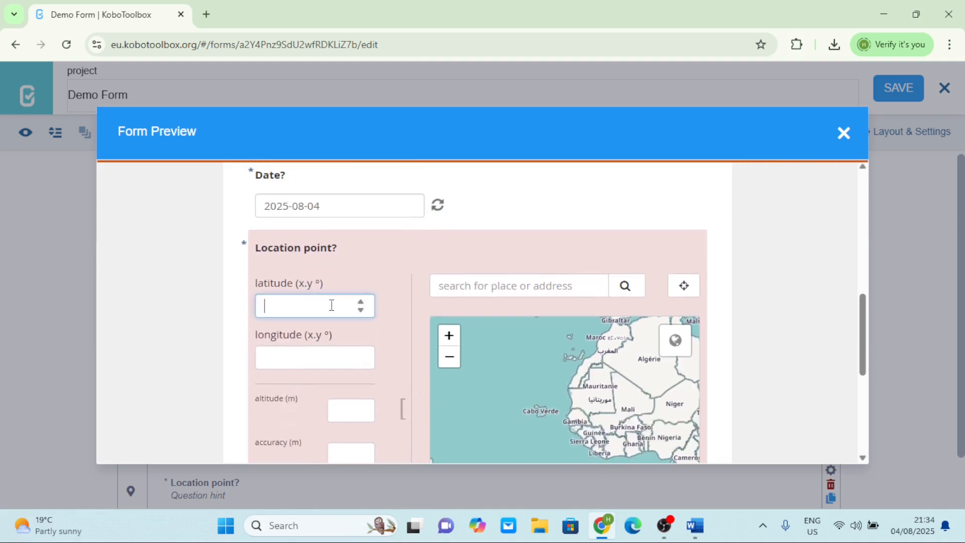
pyautogui.click(682, 285)
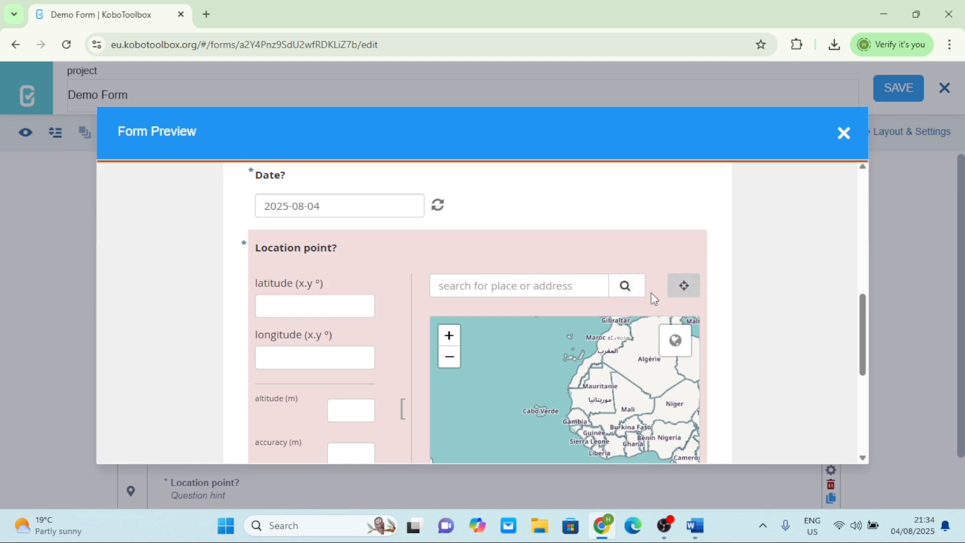
pyautogui.scroll(-3, 538, 317)
pyautogui.scroll(-2, 442, 320)
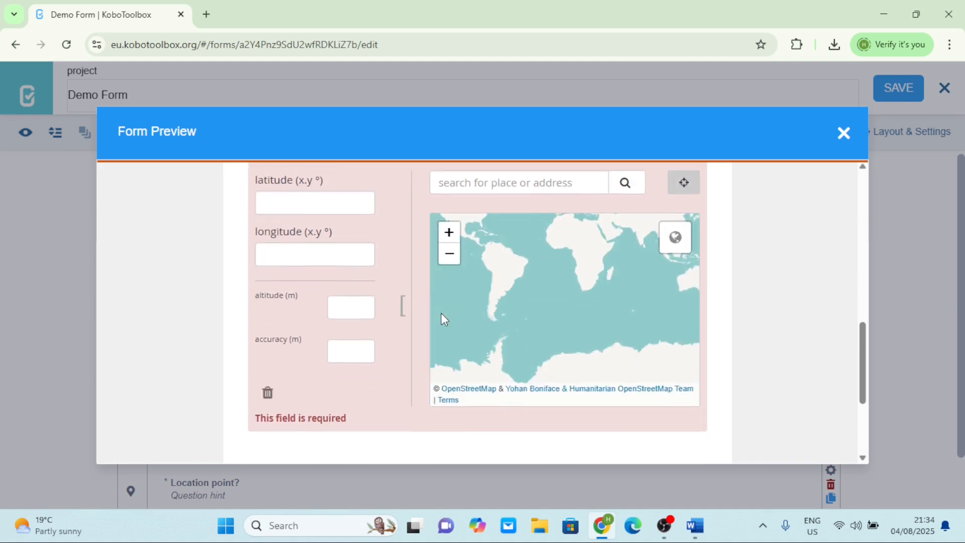
pyautogui.scroll(1, 363, 261)
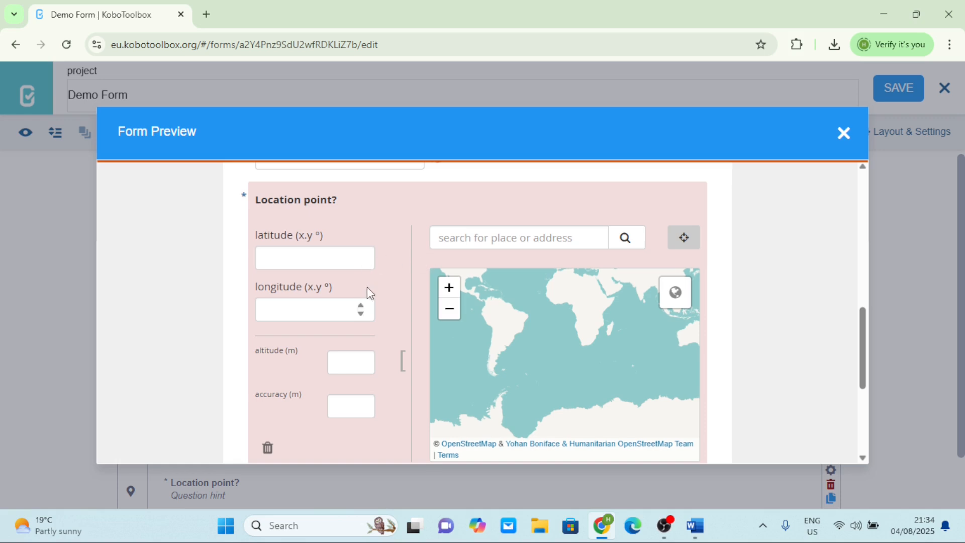
pyautogui.click(361, 254)
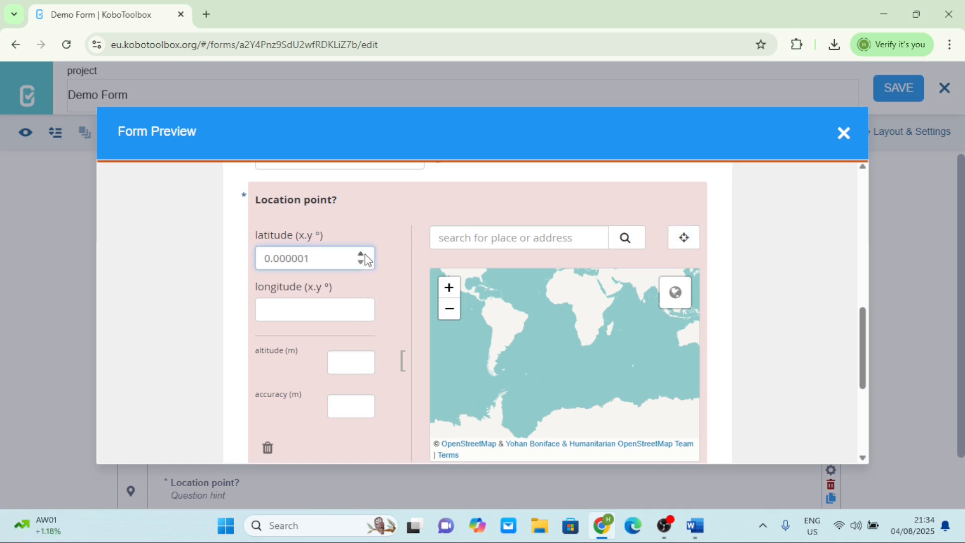
pyautogui.click(361, 306)
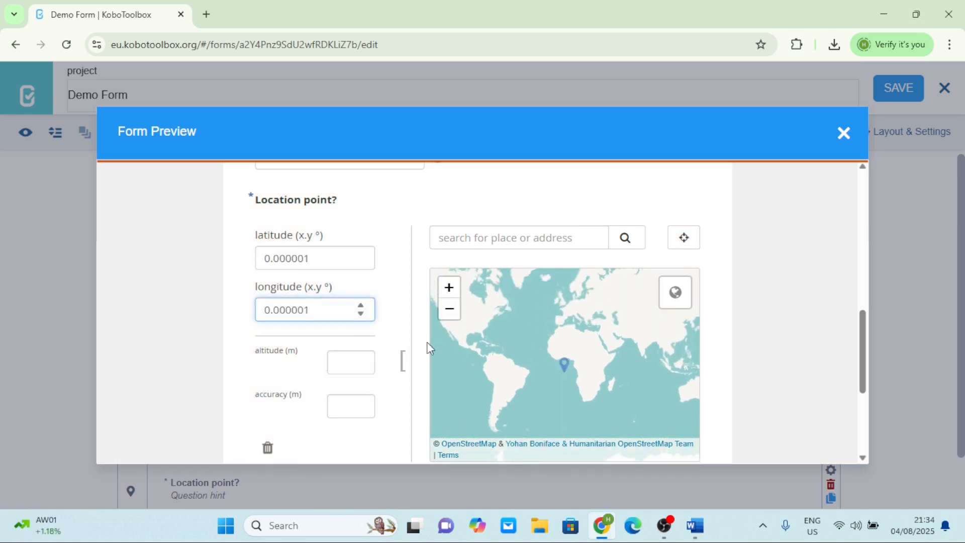
# Validate the completed form in the preview and dismiss the validation message.
pyautogui.scroll(-4, 426, 342)
pyautogui.click(480, 354)
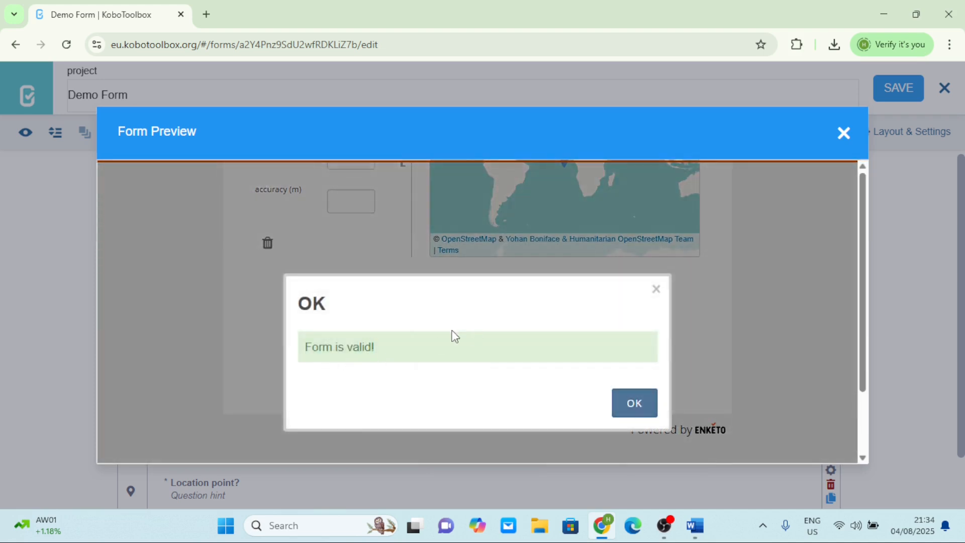
pyautogui.click(656, 289)
# Open the print dialog for the previewed form, cancel printing, and close the form preview.
pyautogui.scroll(15, 484, 267)
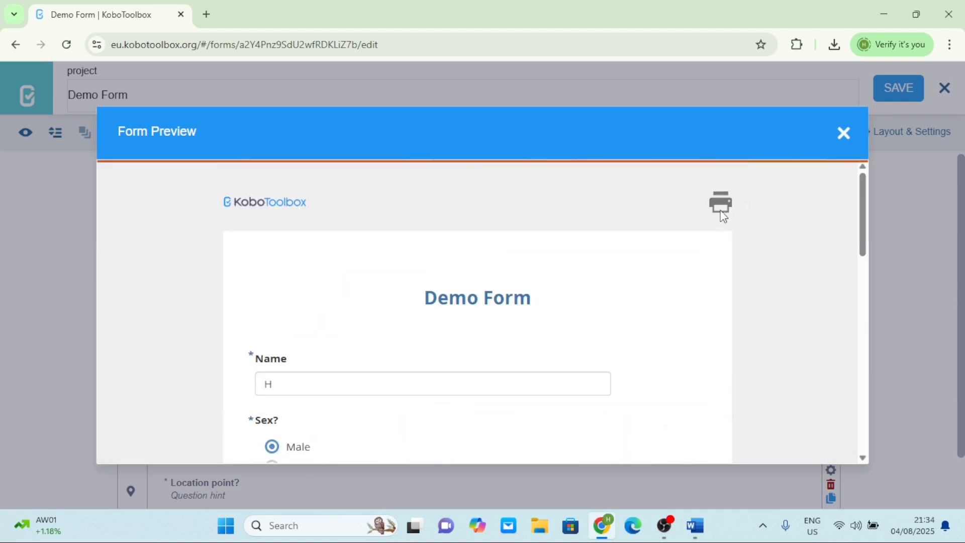
pyautogui.click(722, 213)
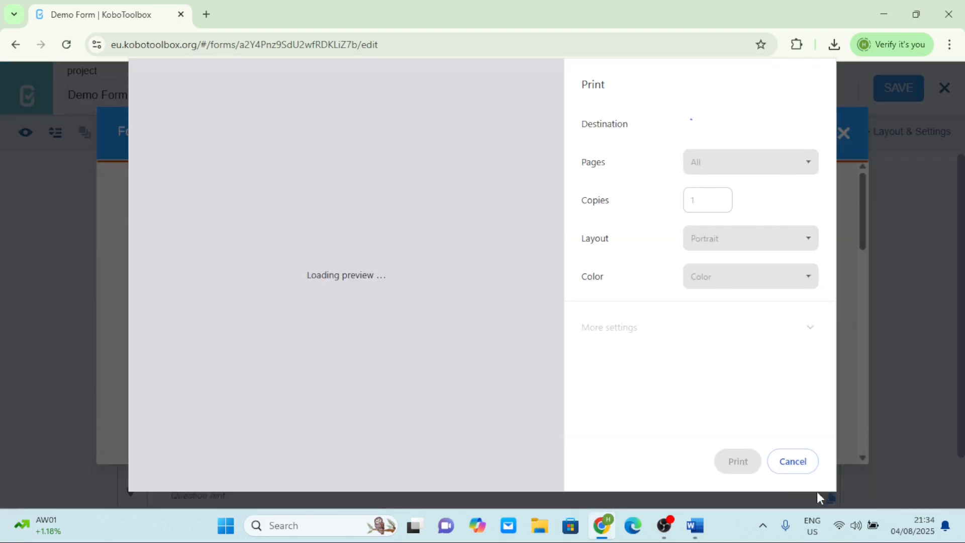
pyautogui.click(795, 461)
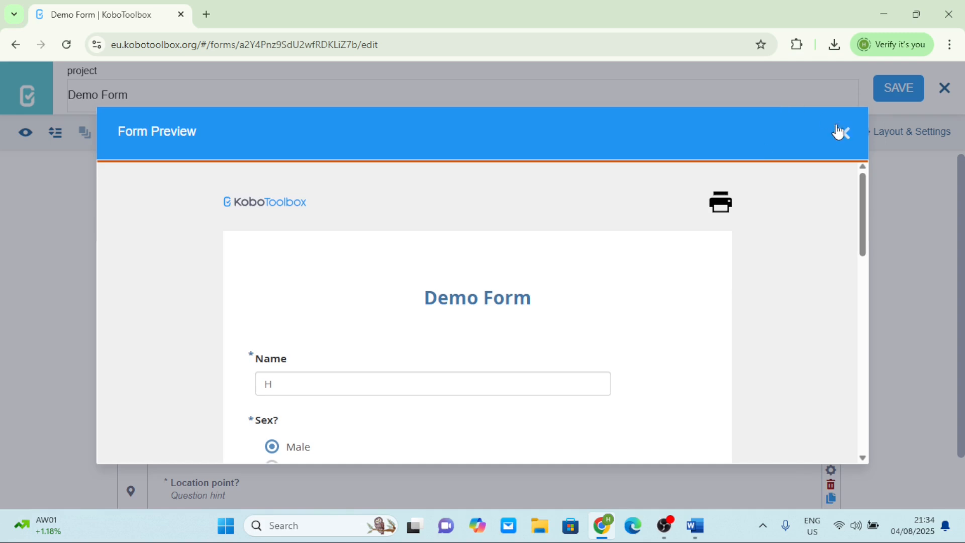
pyautogui.click(845, 133)
pyautogui.scroll(-2, 428, 233)
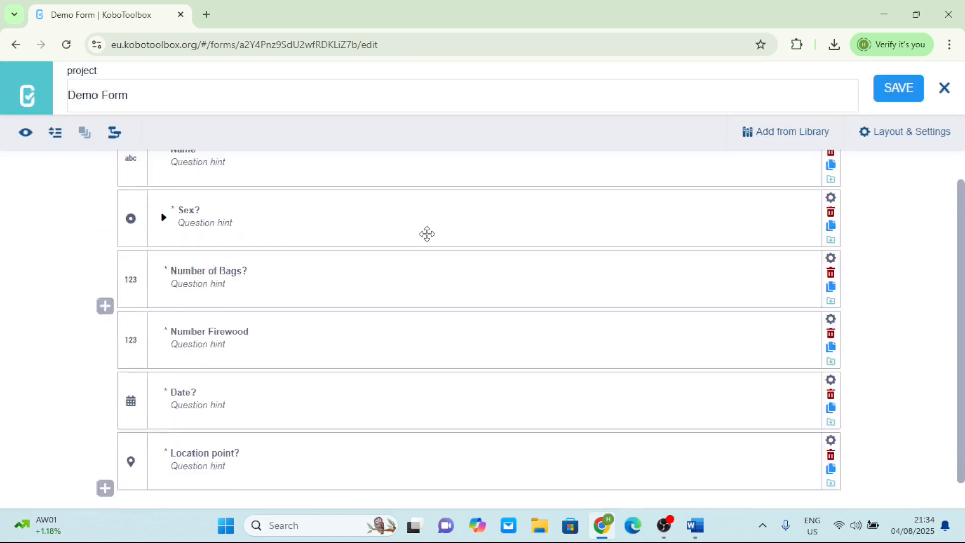
pyautogui.scroll(1, 427, 234)
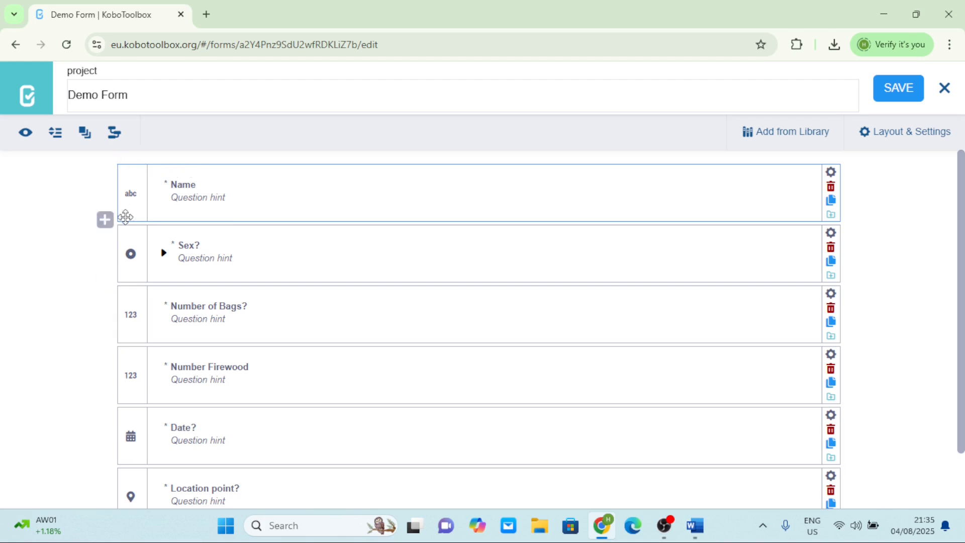
pyautogui.click(191, 245)
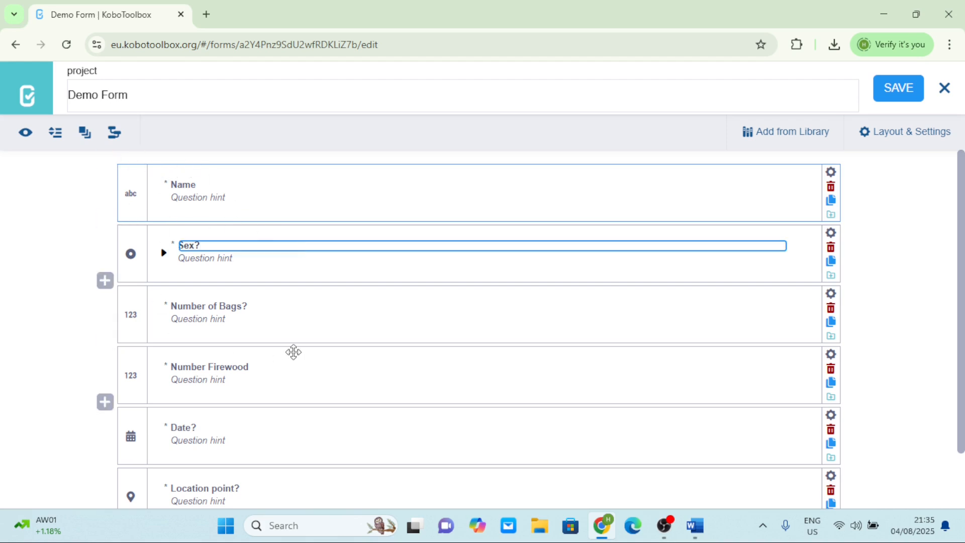
pyautogui.scroll(-1, 240, 400)
pyautogui.scroll(1, 241, 405)
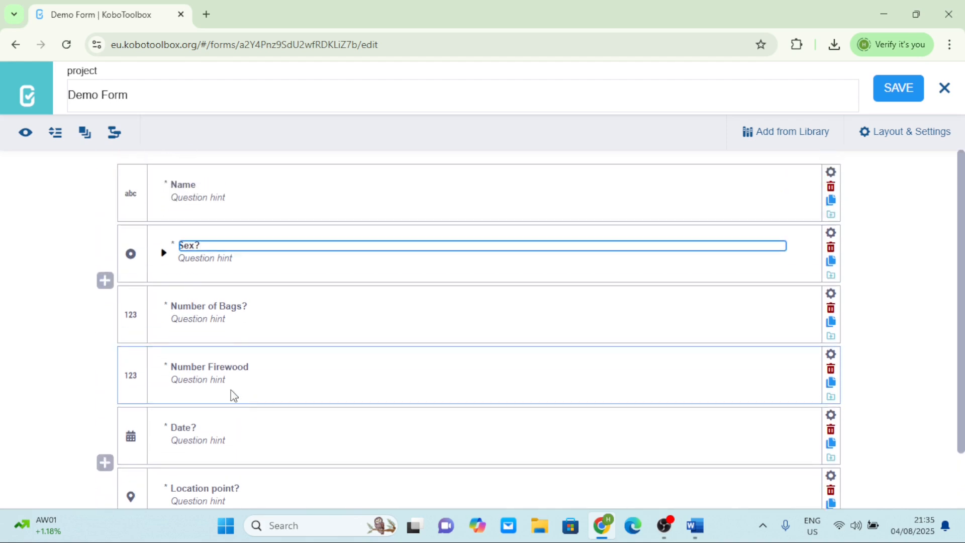
# Group all the selected questions of the form, from Name to Location point?, and name the group iTEMS.
pyautogui.scroll(-1, 193, 275)
pyautogui.scroll(1, 193, 275)
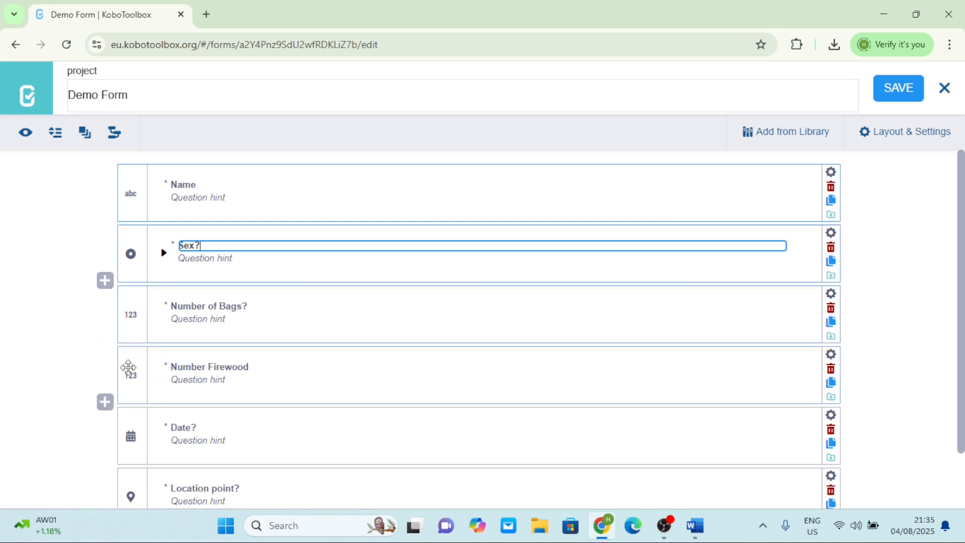
pyautogui.scroll(-1, 128, 368)
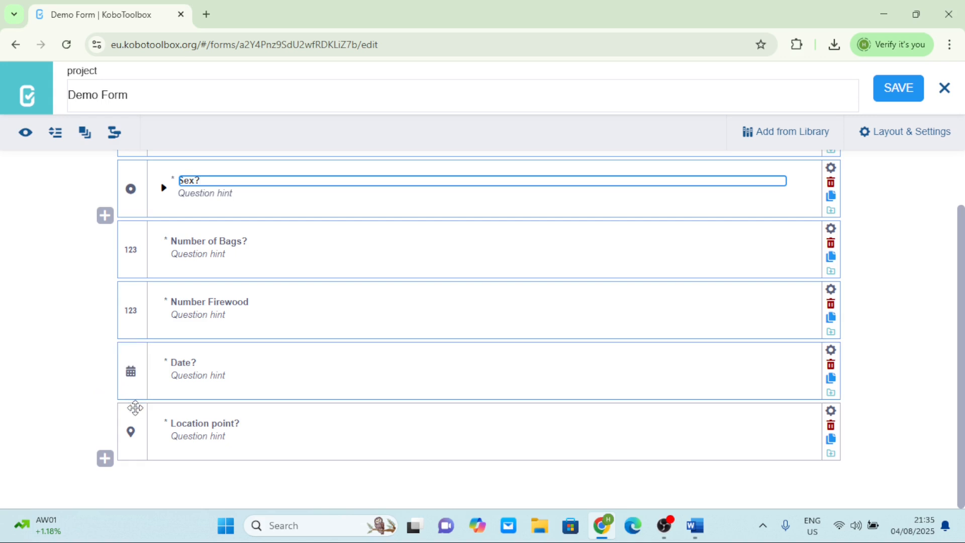
pyautogui.scroll(1, 136, 410)
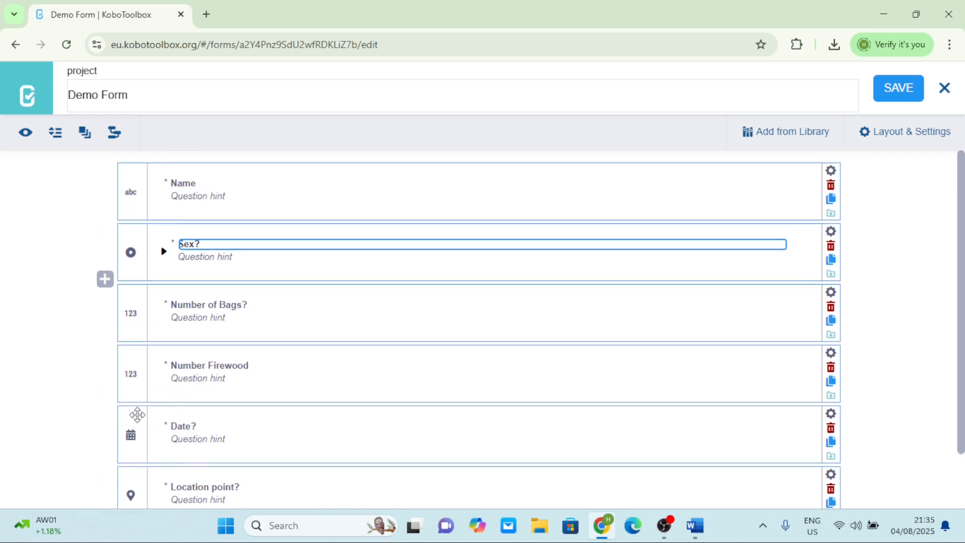
pyautogui.click(86, 133)
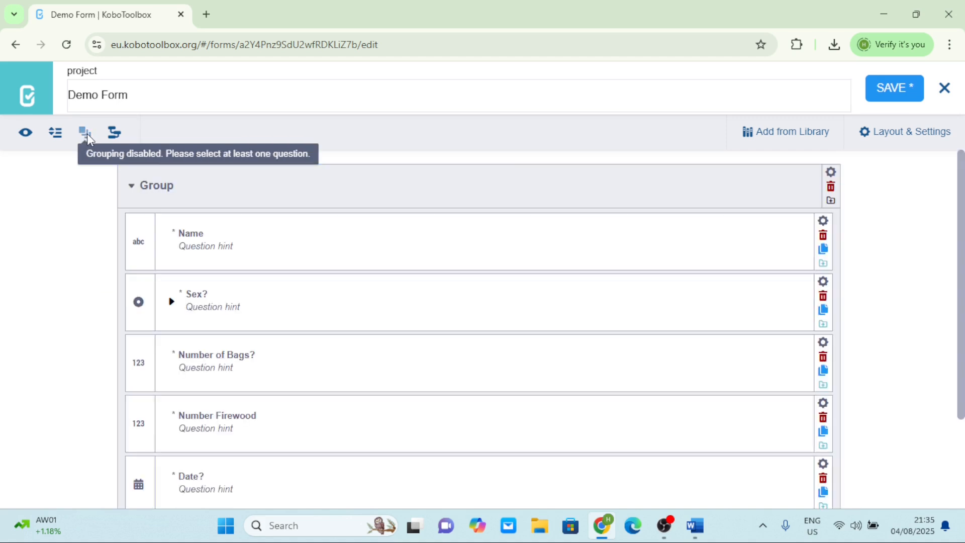
pyautogui.click(181, 184)
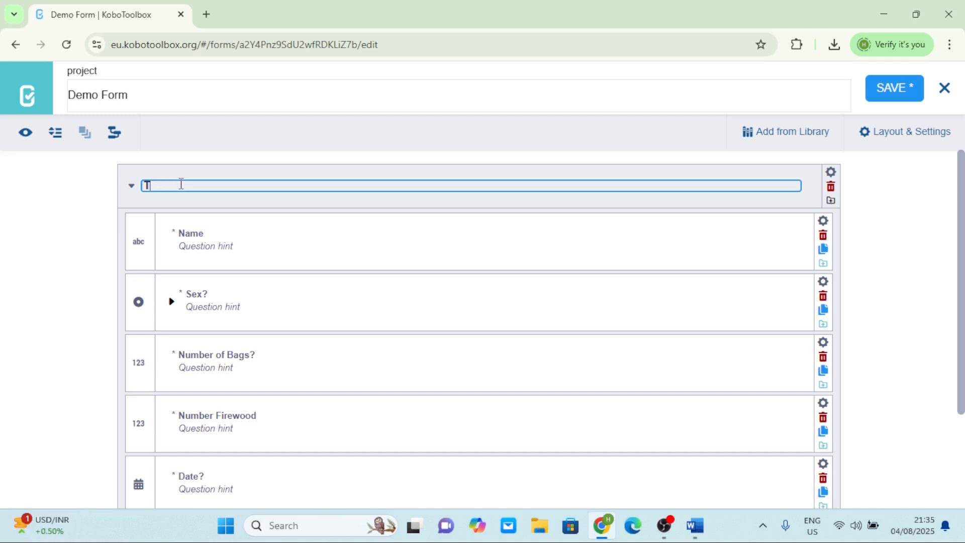
pyautogui.click(440, 149)
# Collapse the iTEMS group in the form builder and expand it again.
pyautogui.click(131, 186)
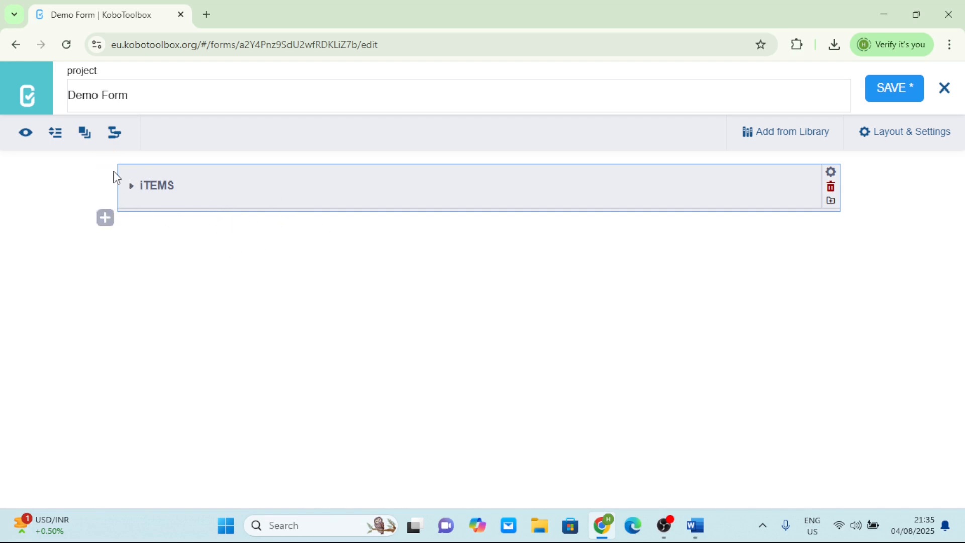
pyautogui.click(318, 278)
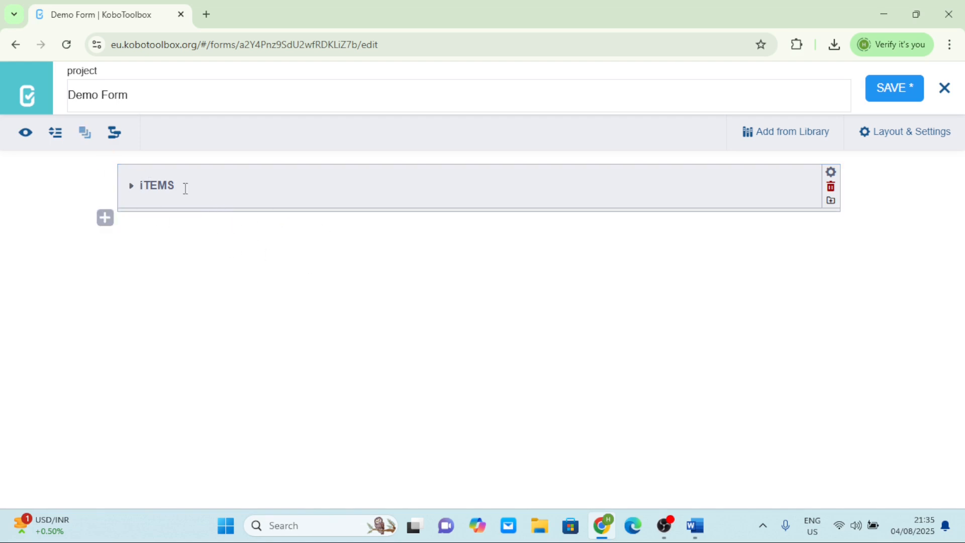
pyautogui.click(133, 187)
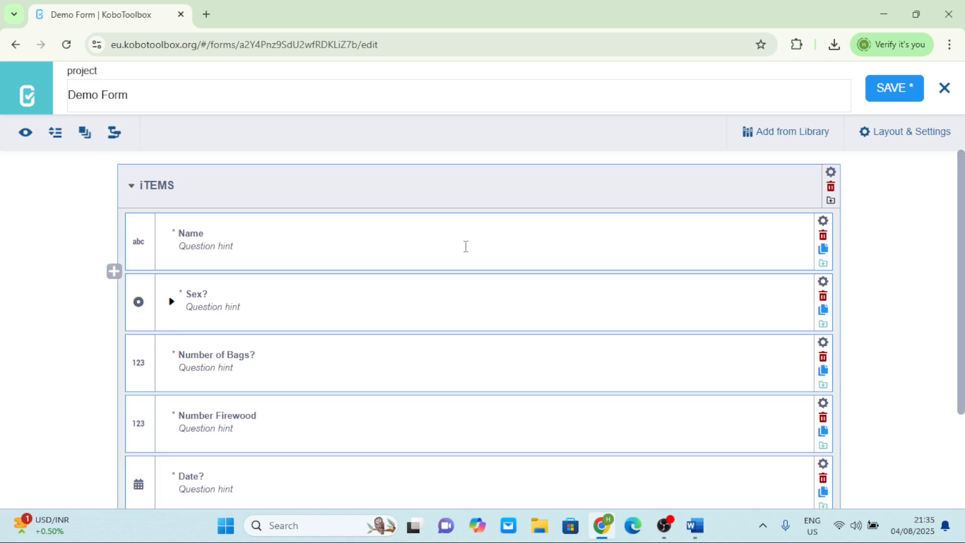
# Set the form style to Grid theme, save the form, and close the form builder.
pyautogui.click(897, 135)
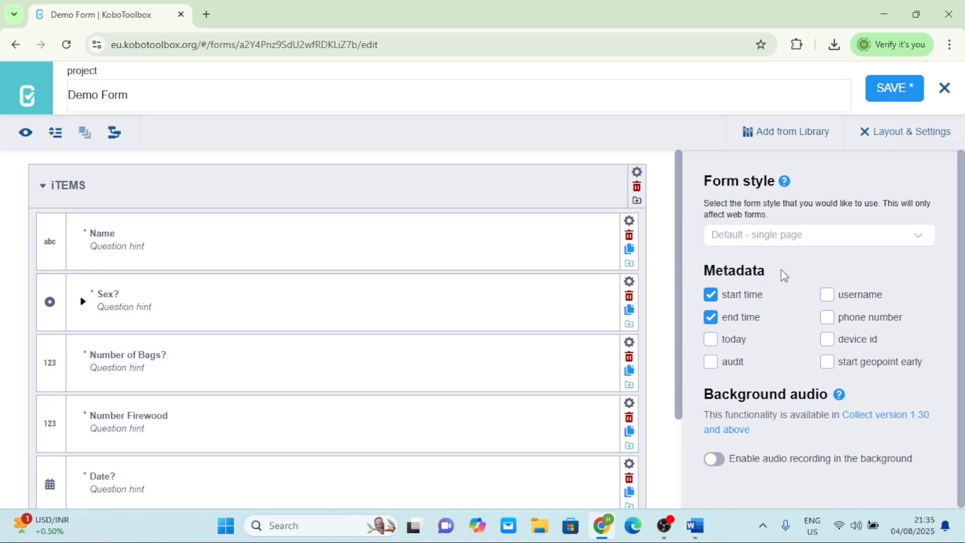
pyautogui.click(920, 236)
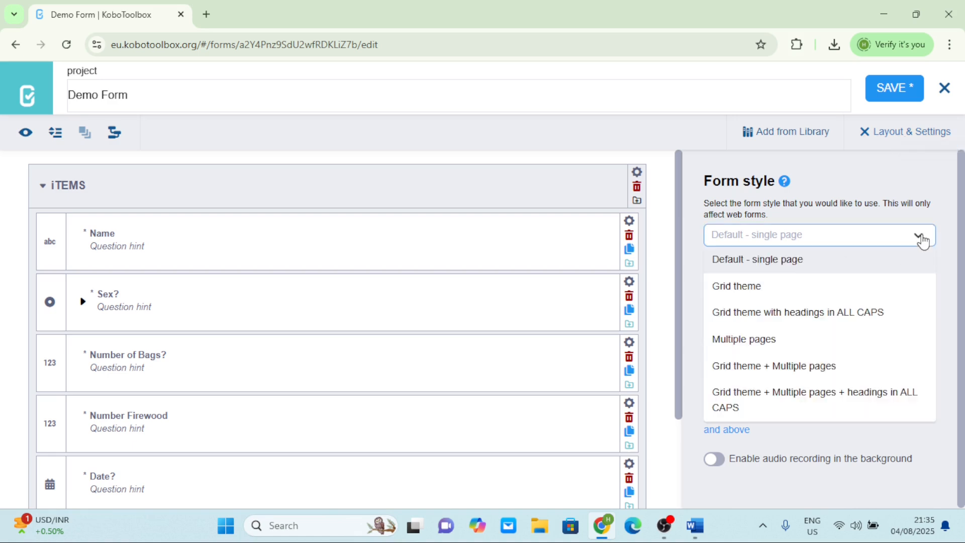
pyautogui.click(756, 285)
pyautogui.click(898, 101)
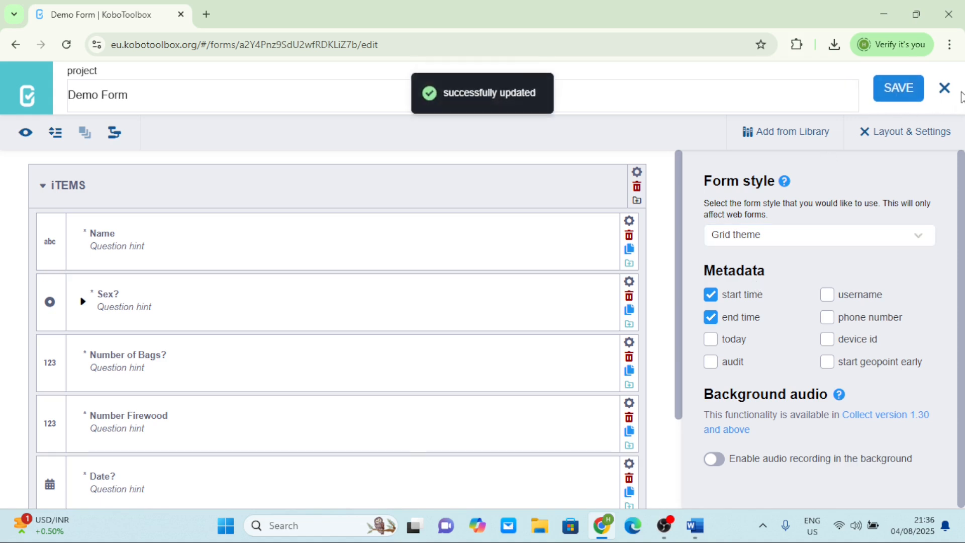
pyautogui.click(945, 89)
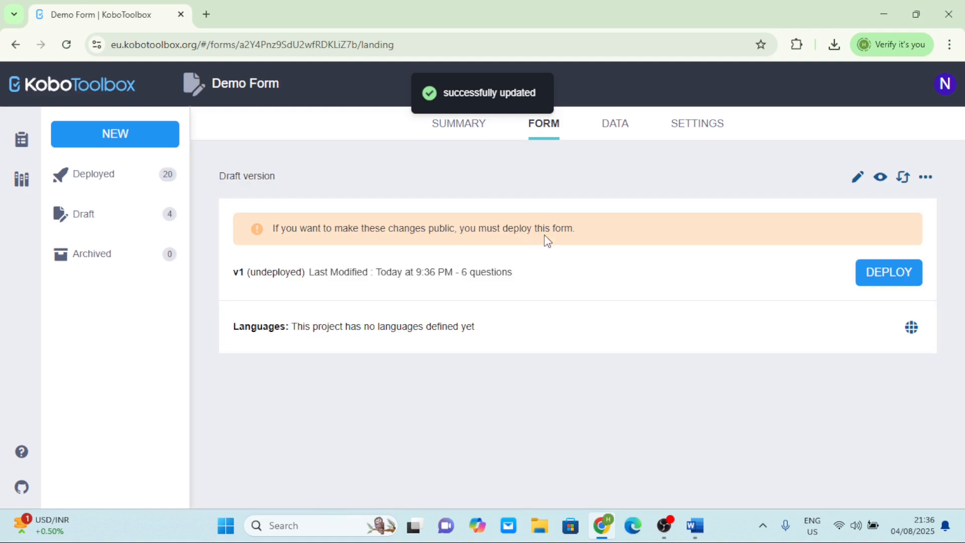
# Open the form preview and examine how the grouped questions are laid out from Name down to Location point?
pyautogui.click(881, 178)
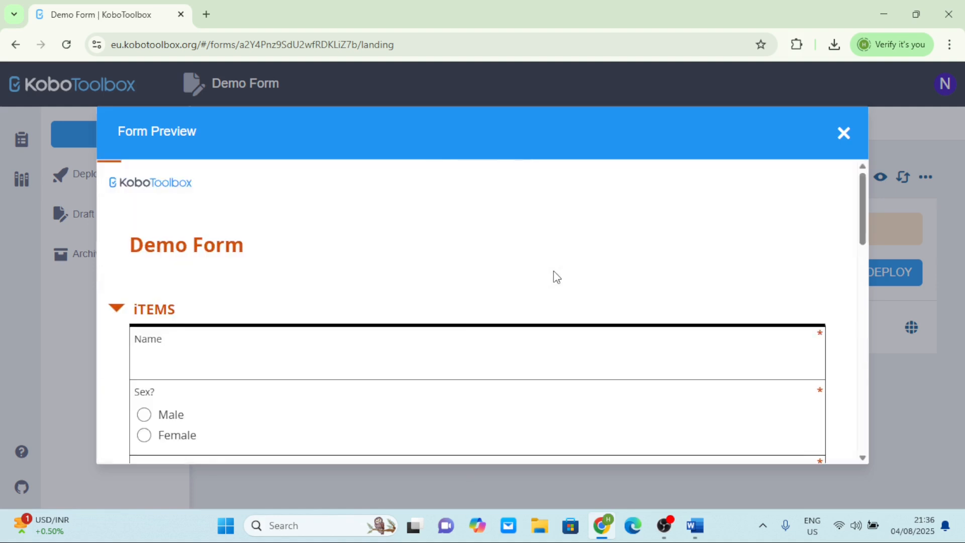
pyautogui.scroll(-6, 554, 272)
pyautogui.scroll(-6, 554, 274)
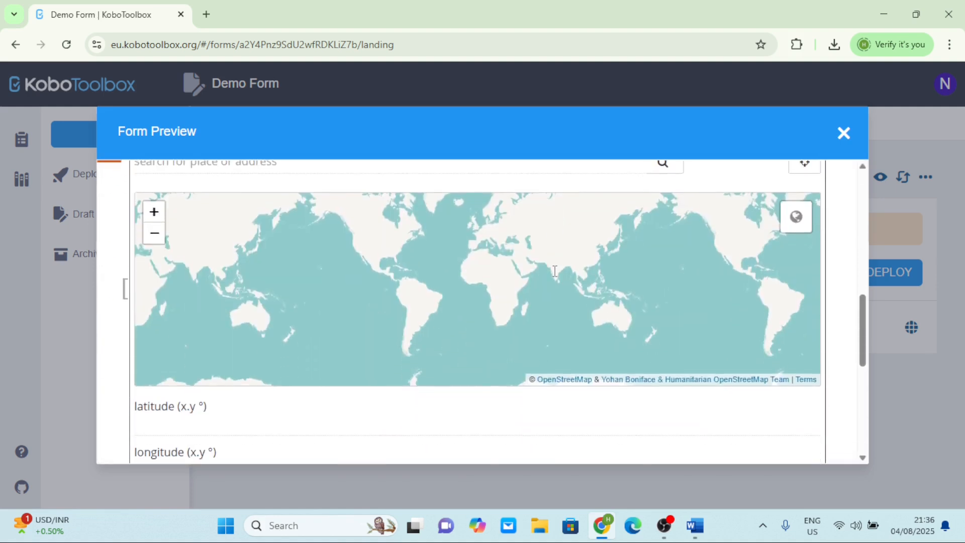
pyautogui.scroll(1, 553, 270)
pyautogui.scroll(3, 553, 270)
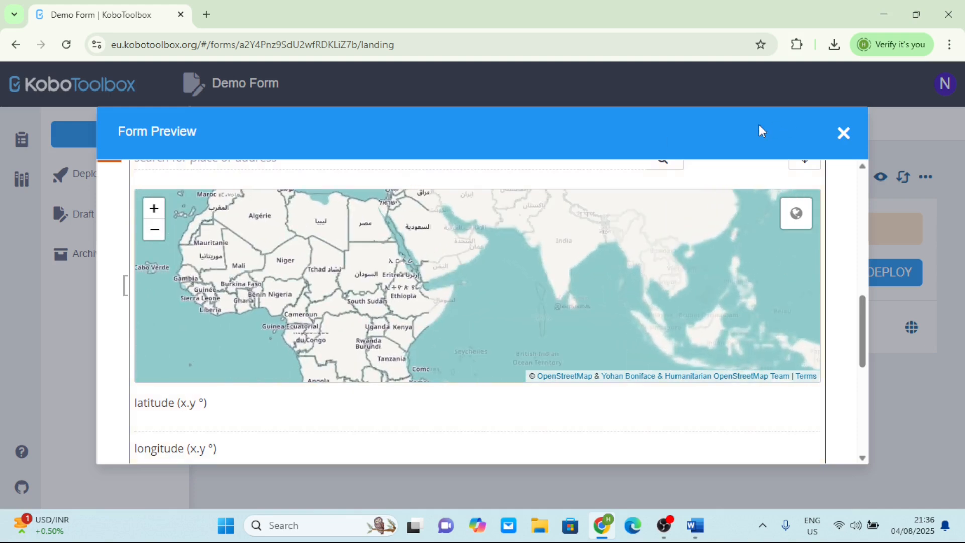
pyautogui.scroll(-2, 847, 261)
pyautogui.scroll(12, 846, 260)
pyautogui.scroll(-1, 569, 305)
pyautogui.scroll(1, 562, 309)
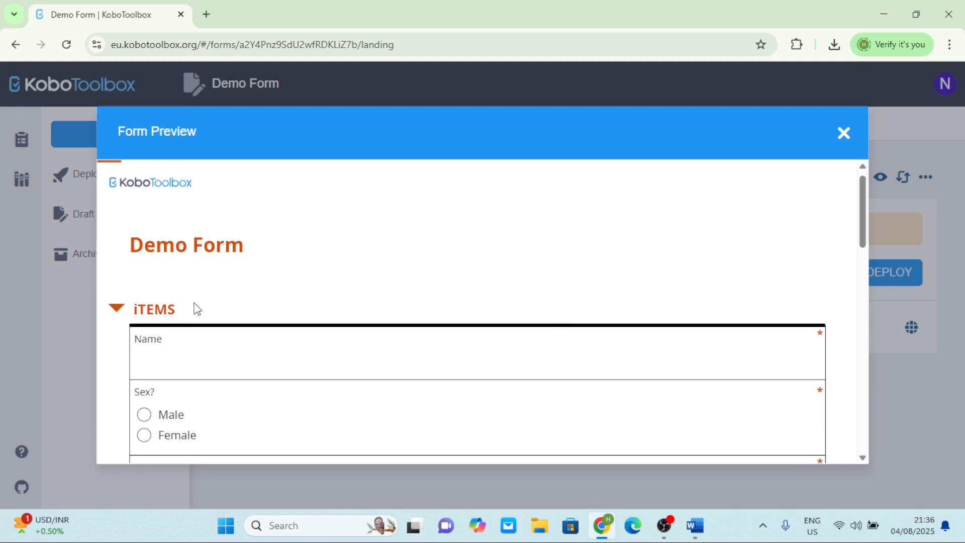
# Collapse the iTEMS group in the form preview and expand it again.
pyautogui.scroll(-1, 197, 309)
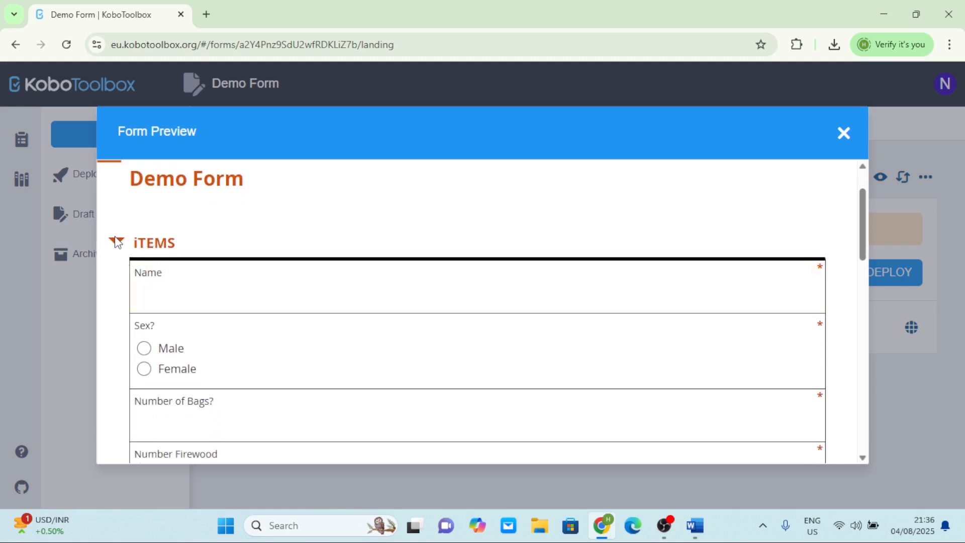
pyautogui.click(119, 248)
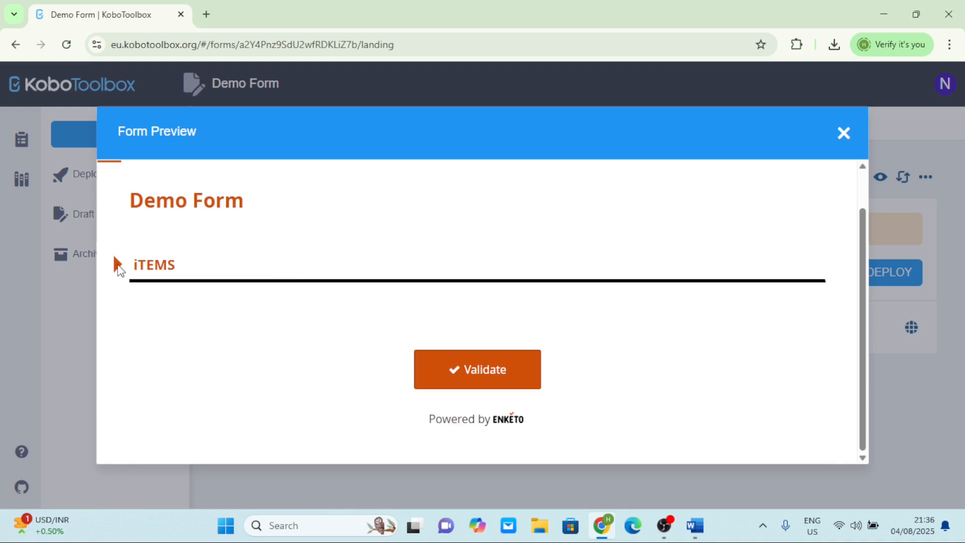
pyautogui.click(119, 265)
# Review the questions inside the expanded iTEMS group in the preview, and close the preview.
pyautogui.scroll(-3, 262, 335)
pyautogui.scroll(1, 264, 335)
pyautogui.scroll(1, 262, 334)
pyautogui.scroll(-3, 174, 264)
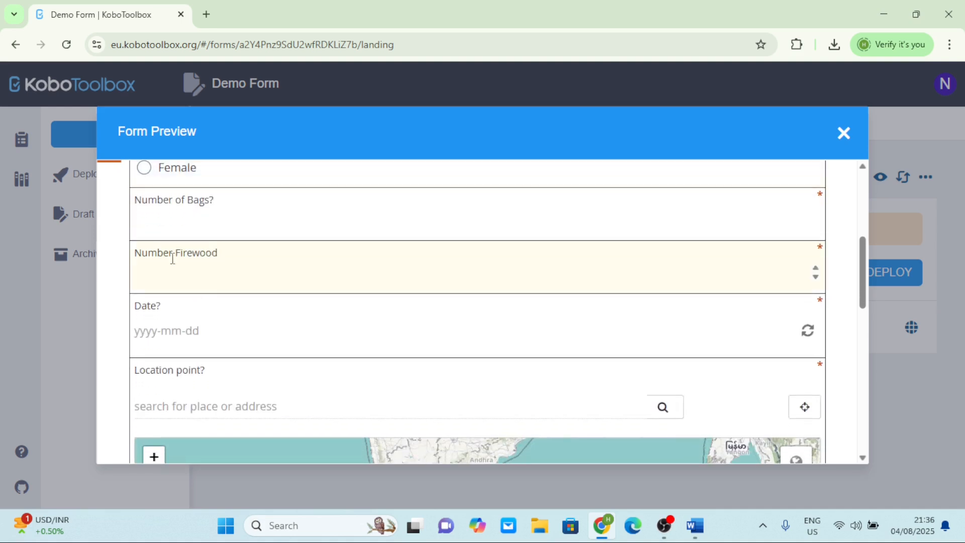
pyautogui.scroll(2, 213, 286)
pyautogui.scroll(-4, 213, 285)
pyautogui.scroll(1, 214, 286)
pyautogui.scroll(6, 214, 286)
pyautogui.scroll(-2, 215, 285)
pyautogui.scroll(2, 215, 286)
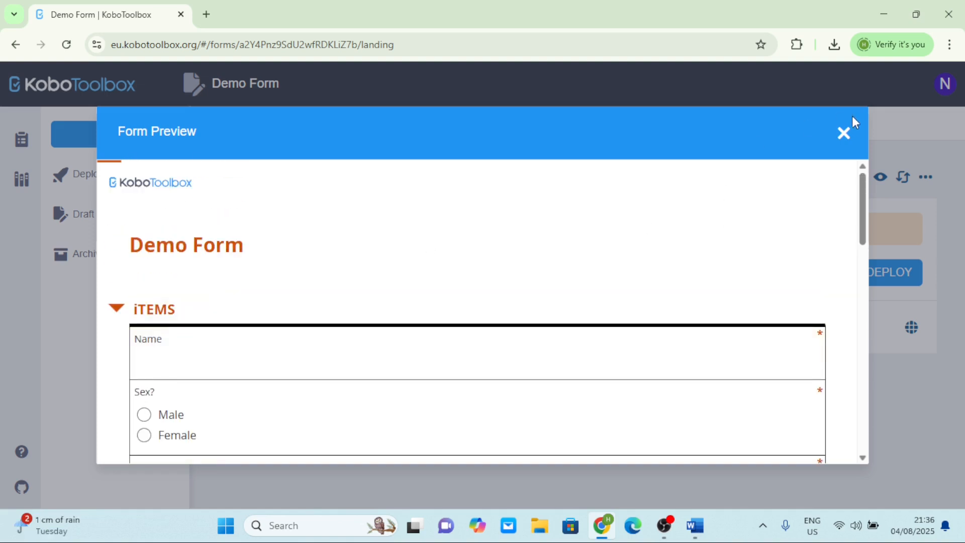
pyautogui.click(845, 133)
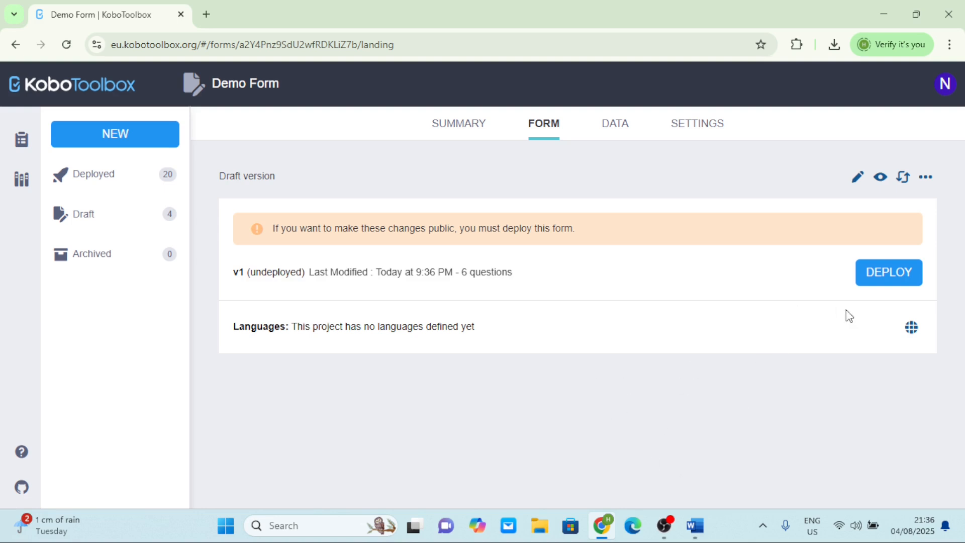
# Deploy the Demo Form and bring up its Collect data section.
pyautogui.click(879, 275)
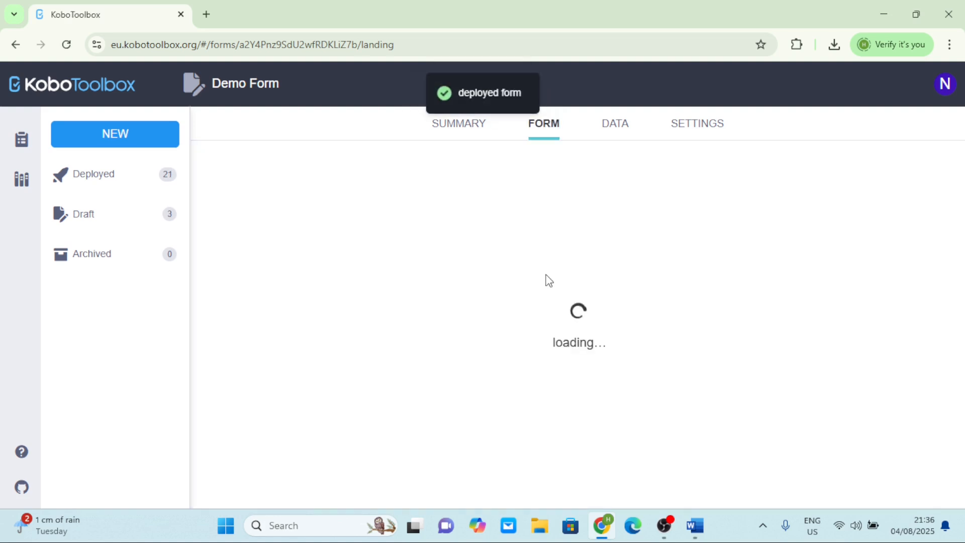
pyautogui.scroll(-1, 549, 280)
pyautogui.scroll(1, 549, 280)
pyautogui.scroll(-1, 549, 280)
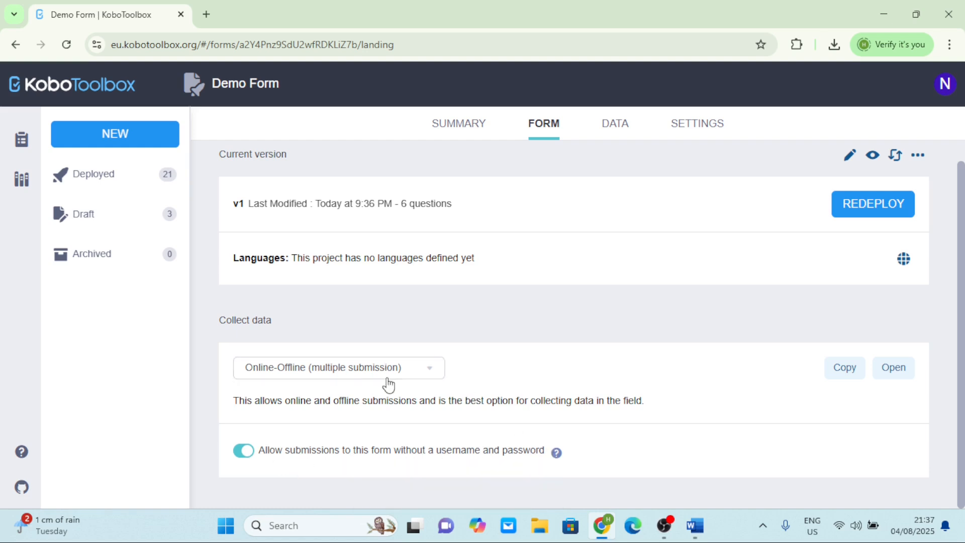
# Examine the submission modes available for collecting data, from Online-Offline to Android application, and dismiss the list.
pyautogui.click(430, 376)
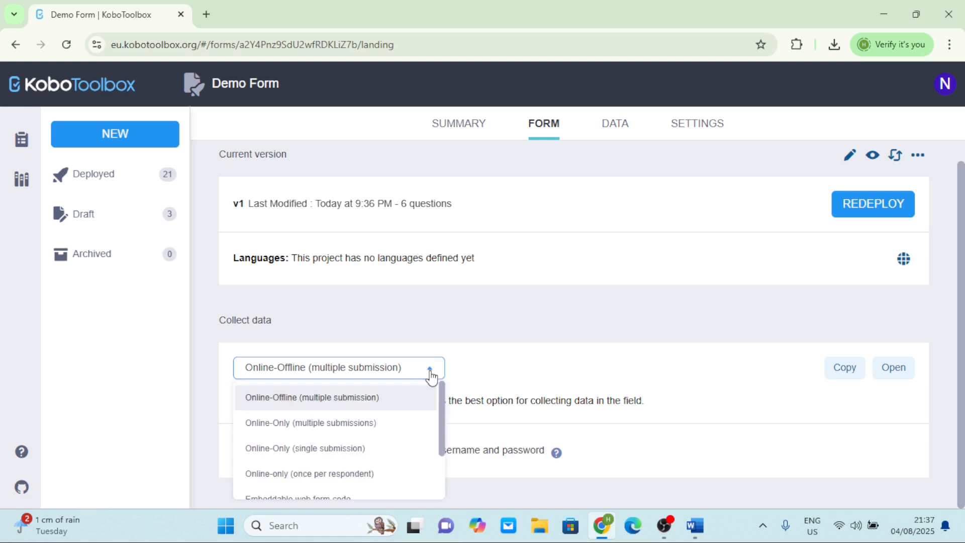
pyautogui.scroll(-2, 317, 408)
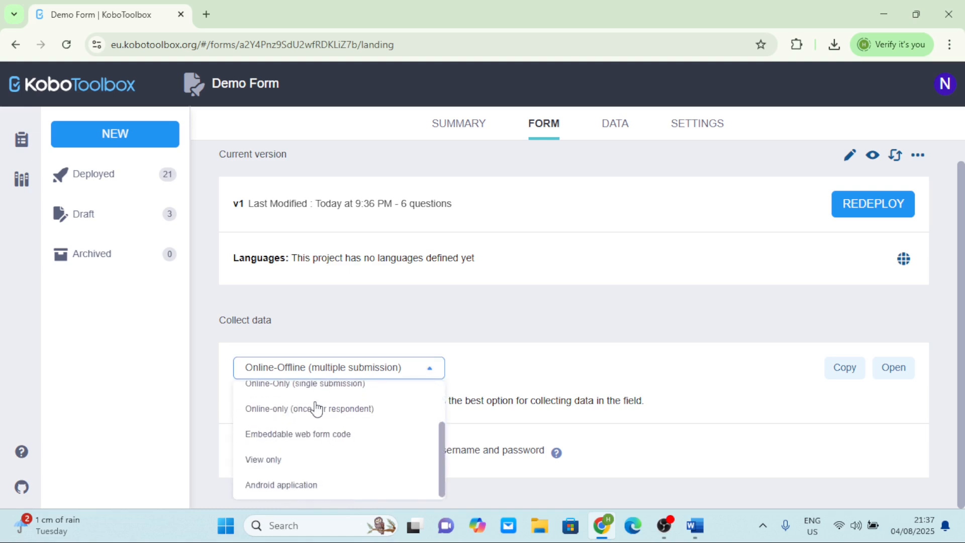
pyautogui.scroll(1, 315, 407)
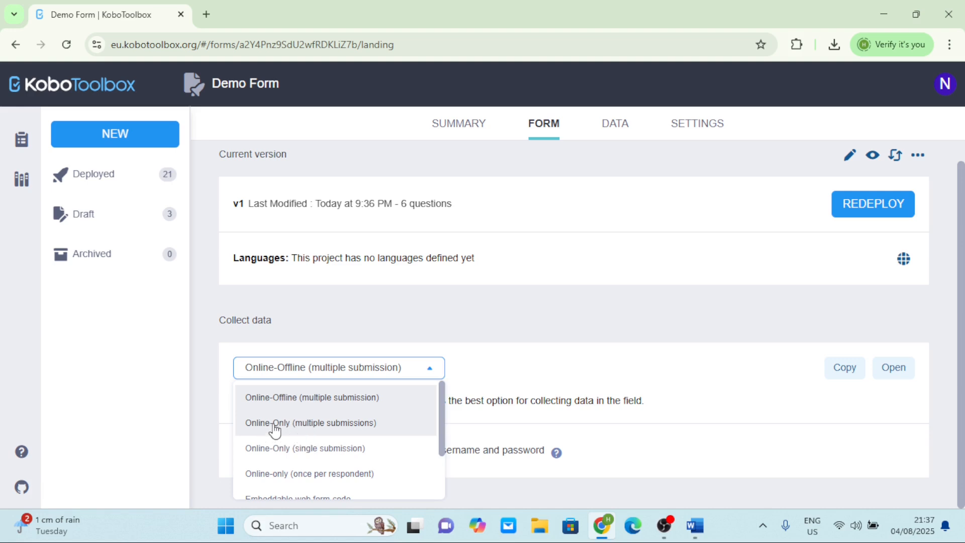
pyautogui.scroll(-1, 284, 435)
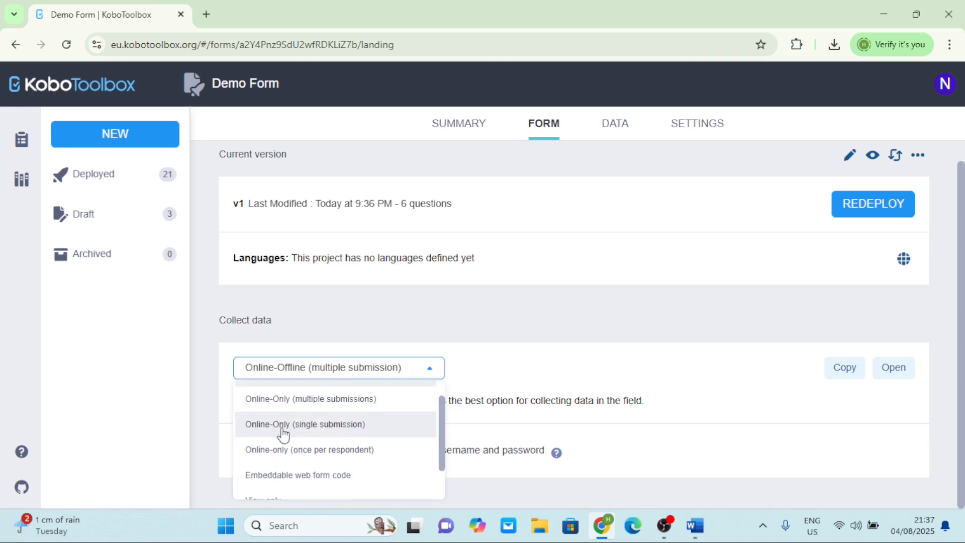
pyautogui.scroll(-1, 296, 437)
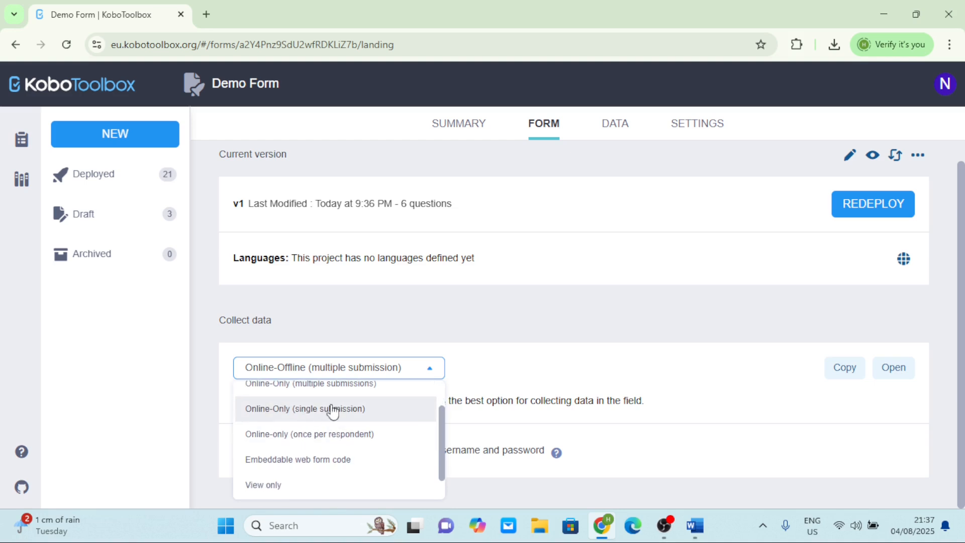
pyautogui.scroll(-1, 302, 437)
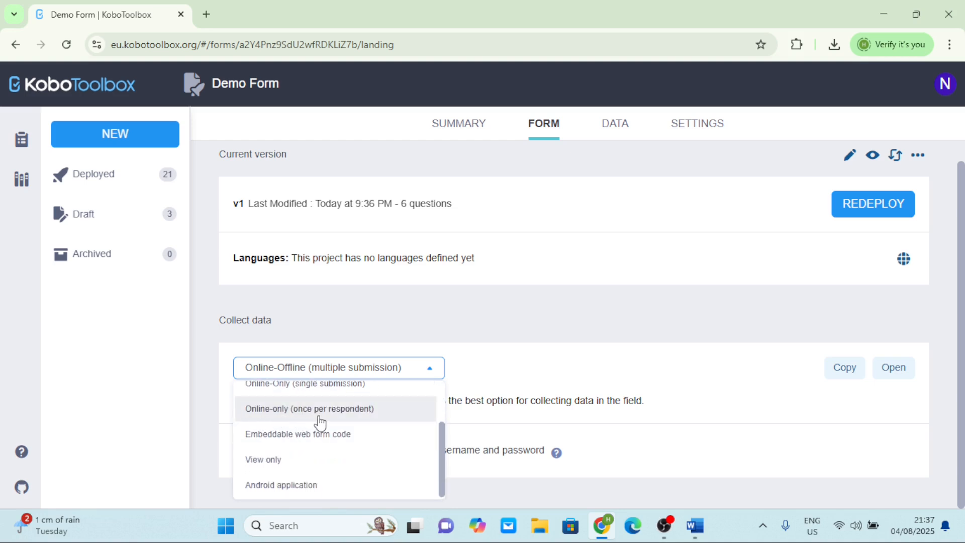
pyautogui.scroll(-1, 339, 421)
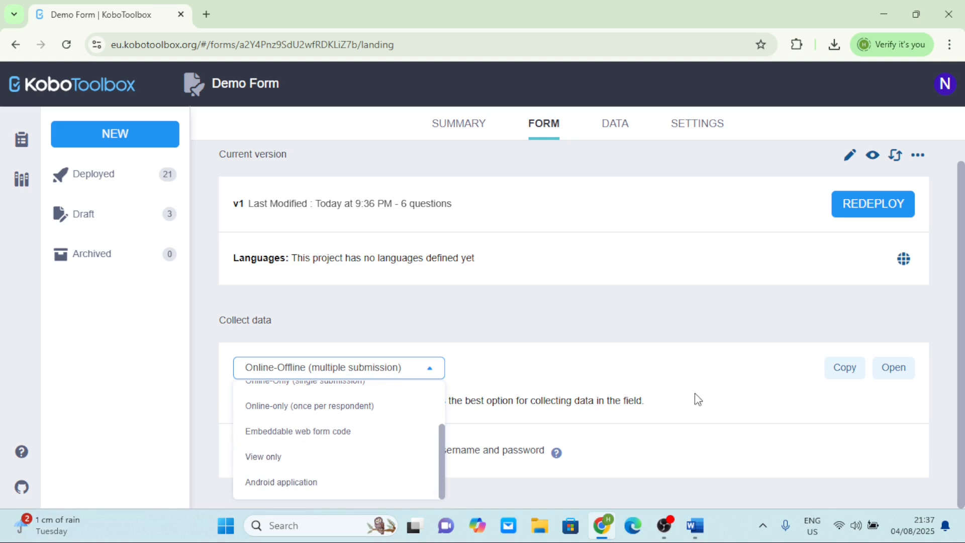
pyautogui.click(723, 396)
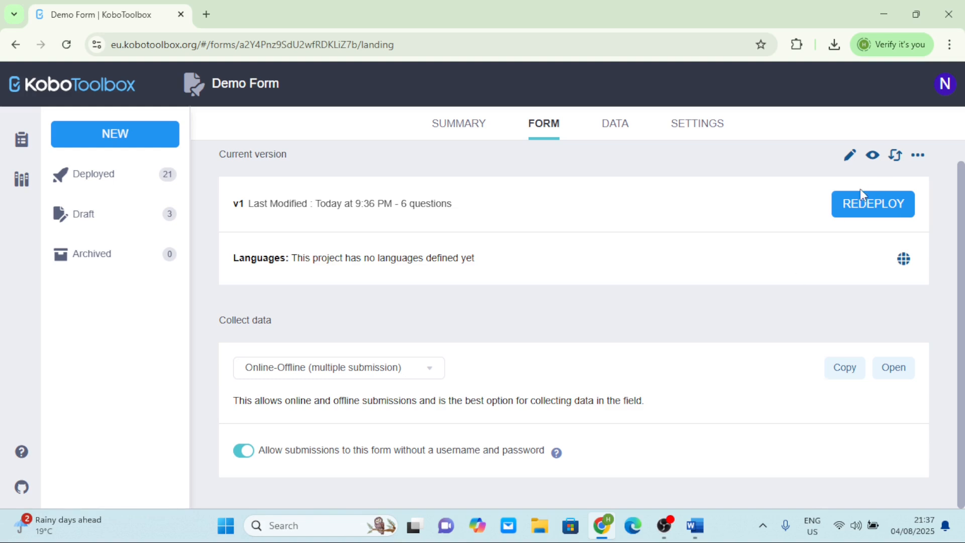
# Copy the form's Online-Offline data collection link, and open the QR code generator in Adobe Express from Adobe Home.
pyautogui.click(847, 372)
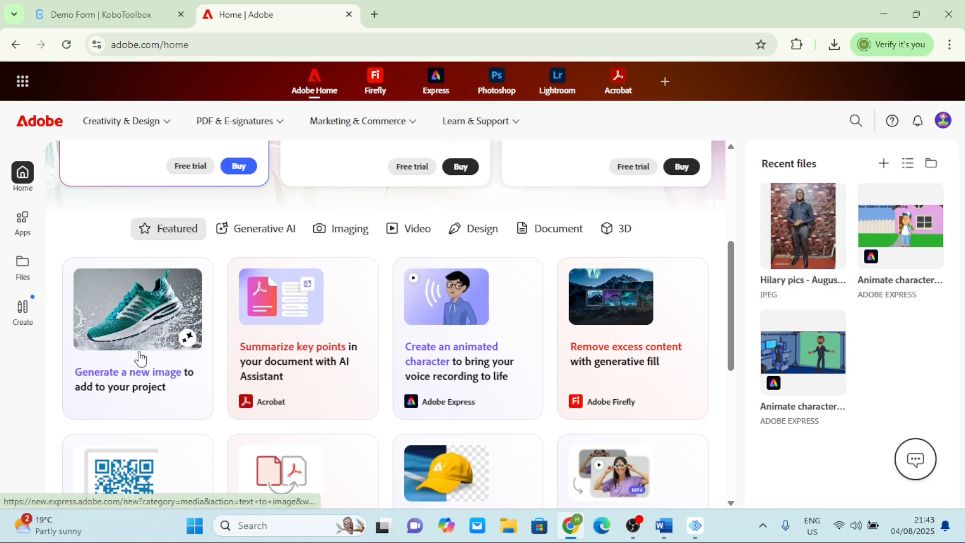
pyautogui.scroll(-3, 149, 360)
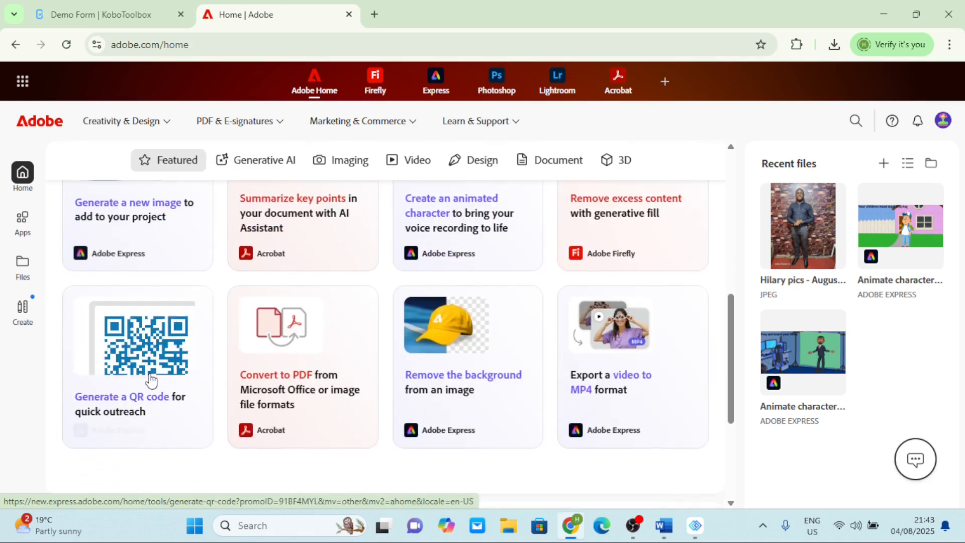
pyautogui.click(154, 397)
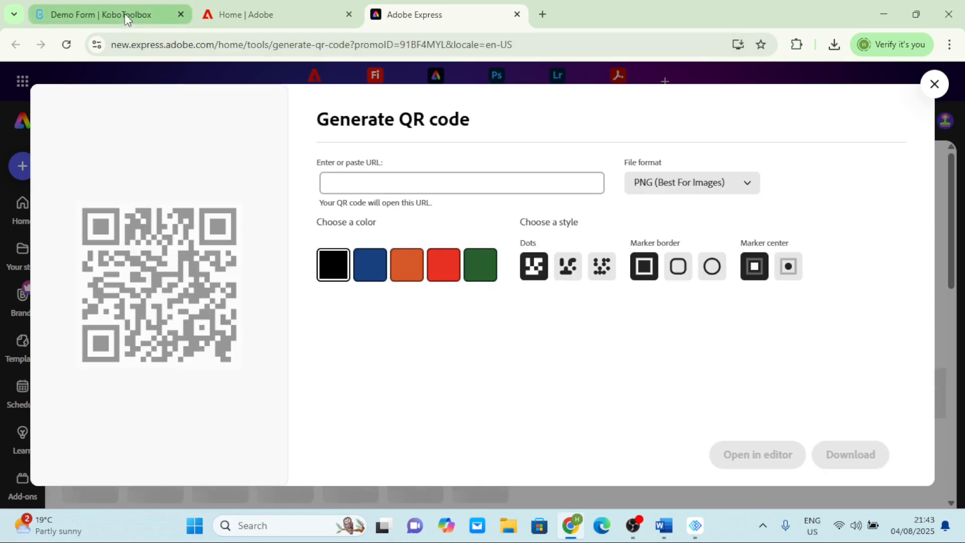
# Copy the Demo Form's Online-Offline (multiple submission) link again and enter it as the URL in the Adobe Express QR code generator.
pyautogui.click(111, 17)
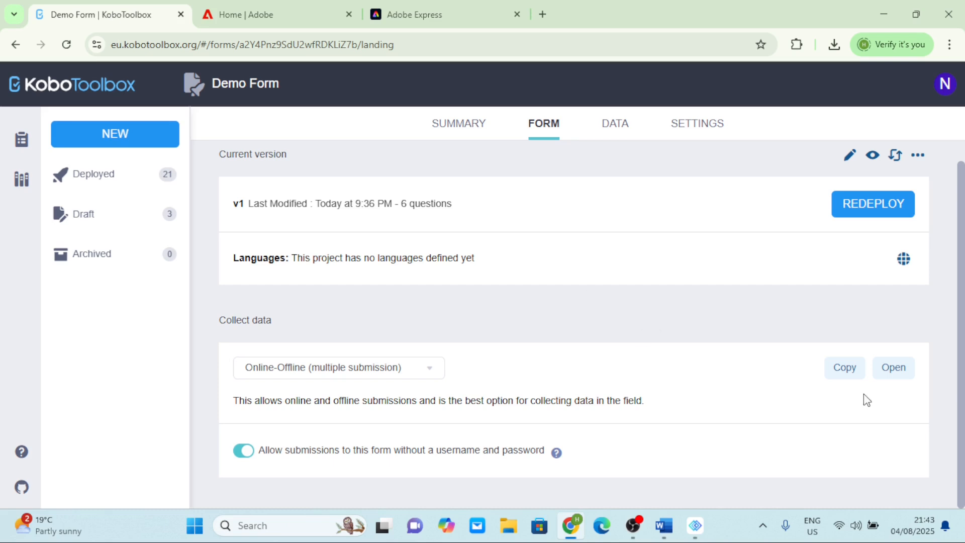
pyautogui.click(845, 367)
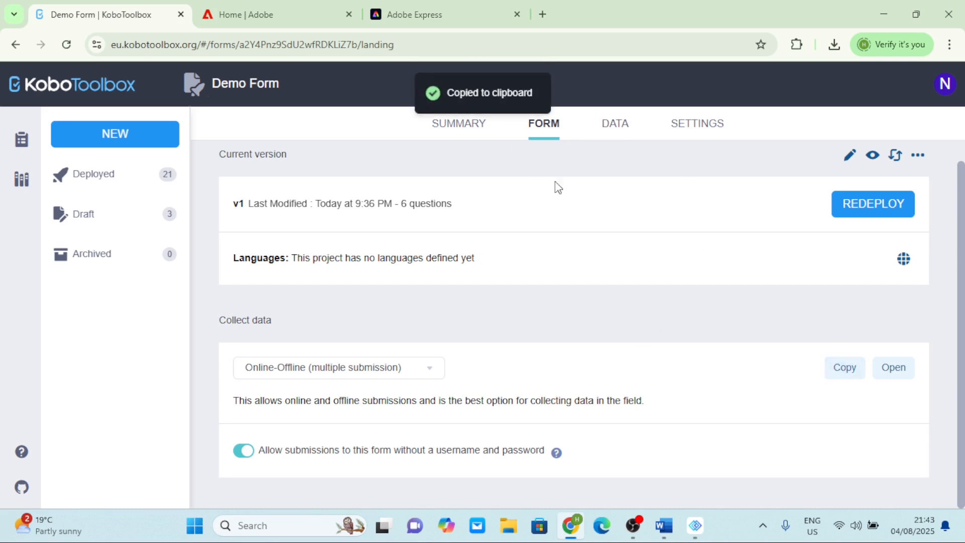
pyautogui.click(436, 14)
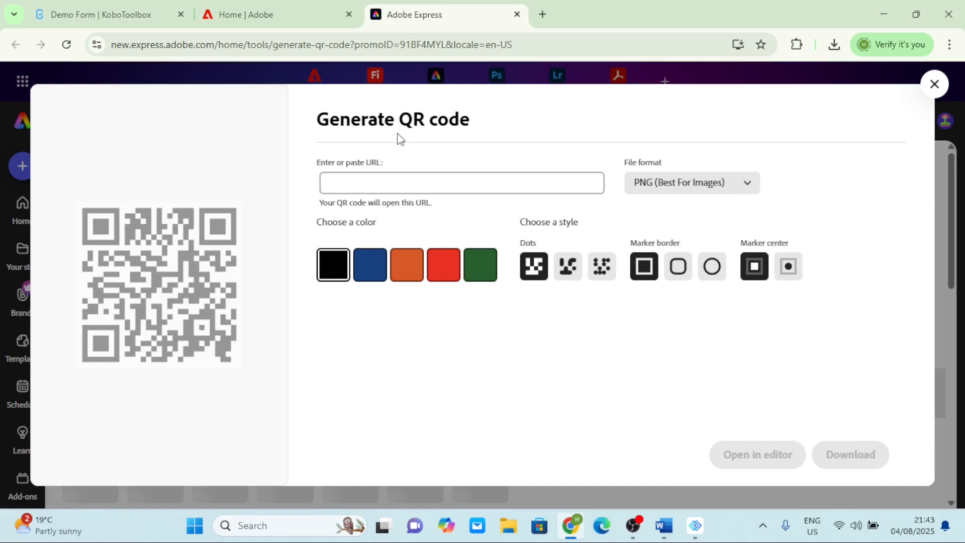
pyautogui.click(388, 182)
pyautogui.hotkey('ctrl', 'v')
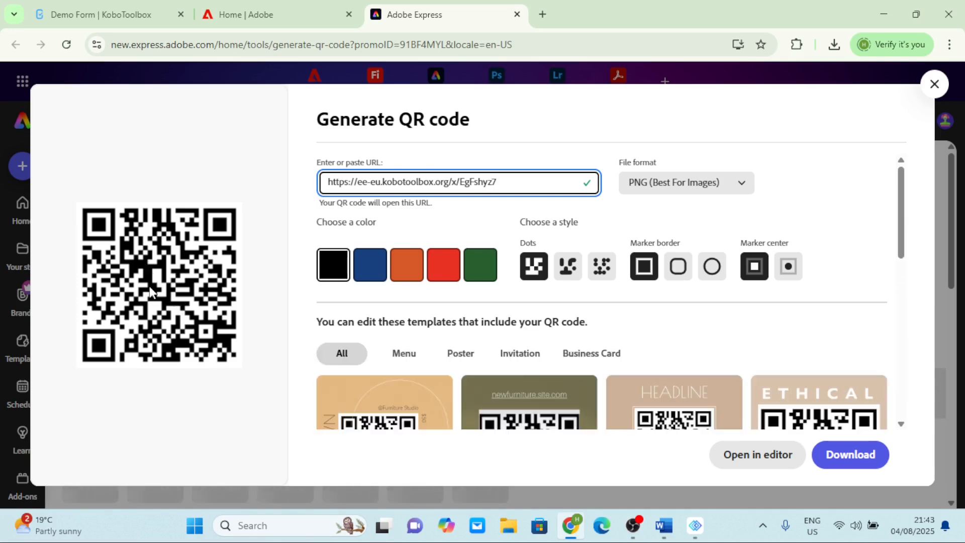
# Download the QR code as a PNG and open adobe-express-qr-code (1).png from the recent downloads.
pyautogui.click(849, 465)
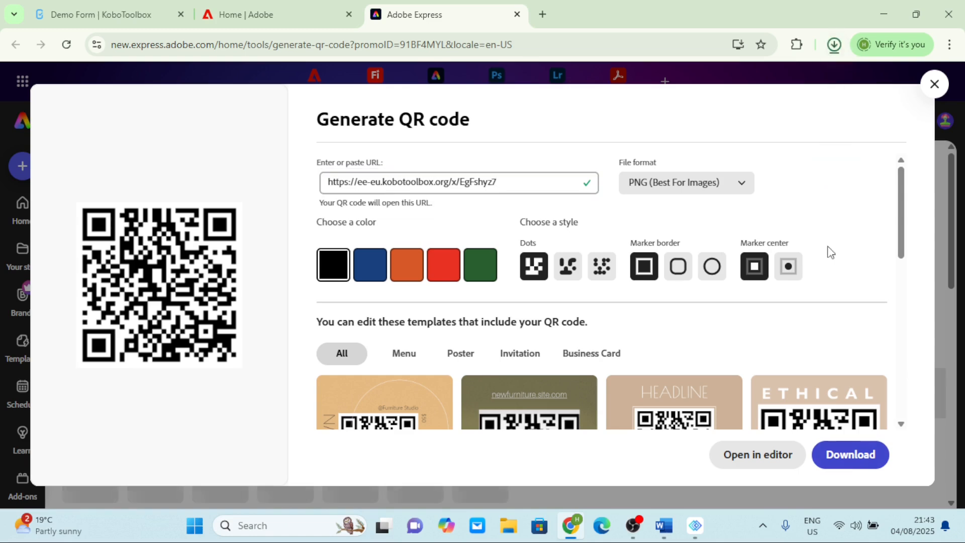
pyautogui.click(834, 46)
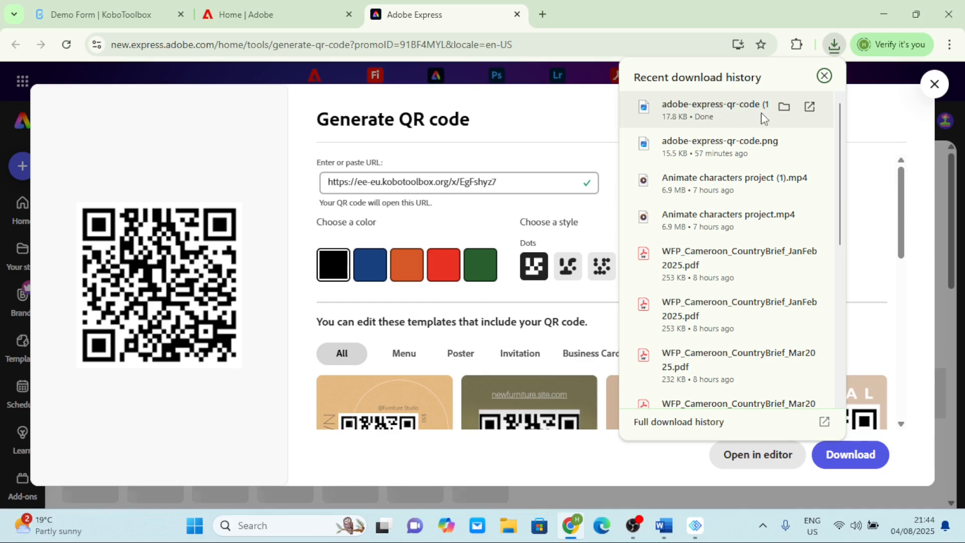
pyautogui.moveTo(754, 108)
pyautogui.click(719, 107)
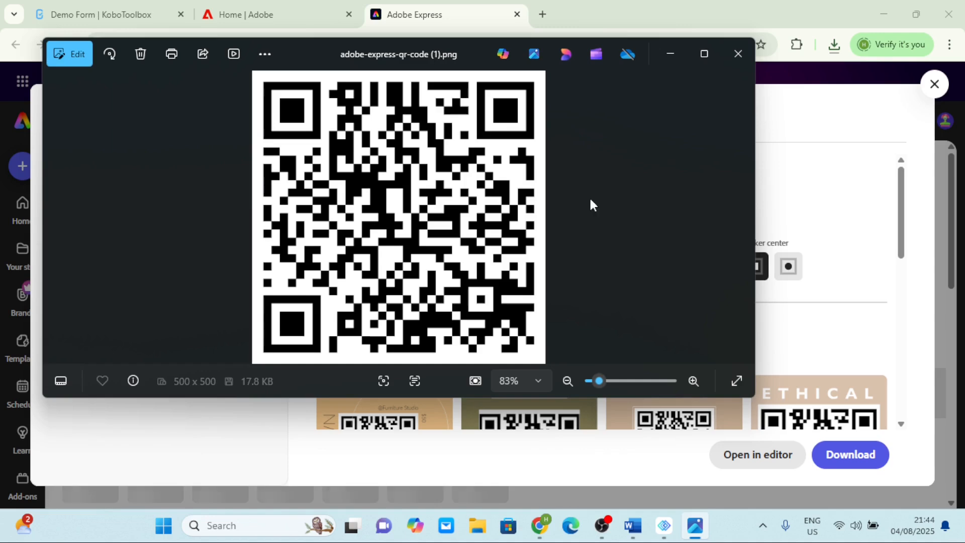
# Show the QR code image on the desktop with the mirrored phone screen in front of it.
pyautogui.click(672, 55)
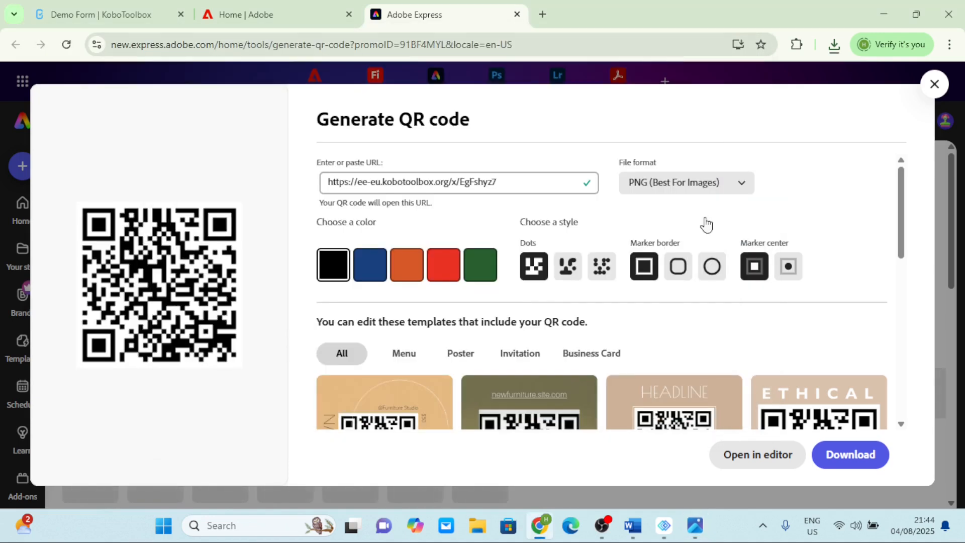
pyautogui.click(701, 534)
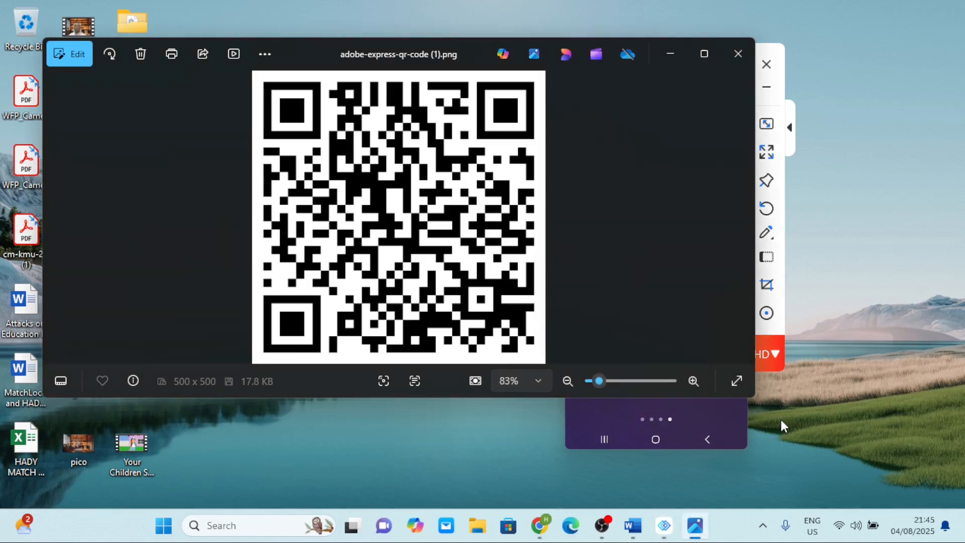
pyautogui.click(735, 421)
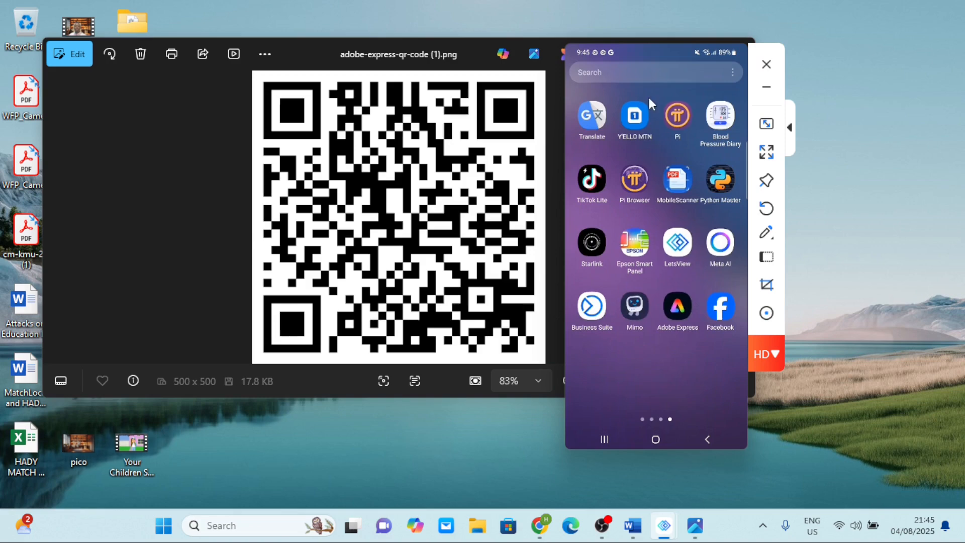
# Scan the displayed QR code with the phone's Scan QR code feature and open the KoboToolbox link it contains.
pyautogui.moveTo(720, 165); pyautogui.dragTo(711, 177)
pyautogui.moveTo(680, 111); pyautogui.dragTo(680, 221)
pyautogui.moveTo(704, 77); pyautogui.dragTo(694, 137)
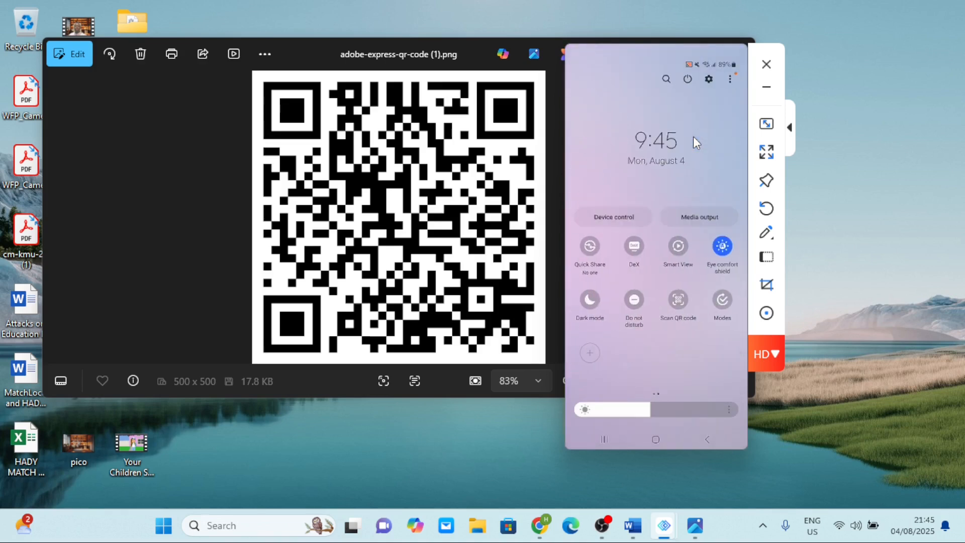
pyautogui.click(687, 308)
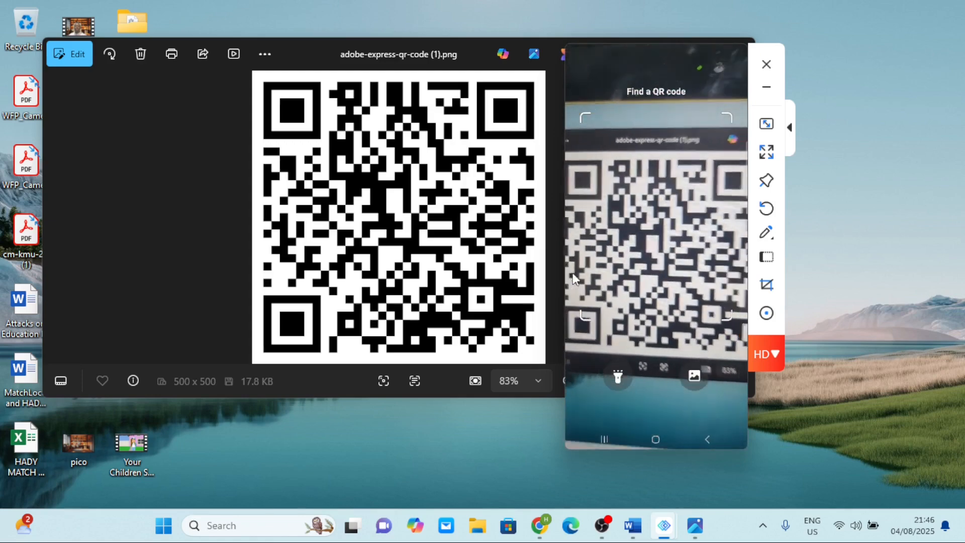
pyautogui.click(572, 272)
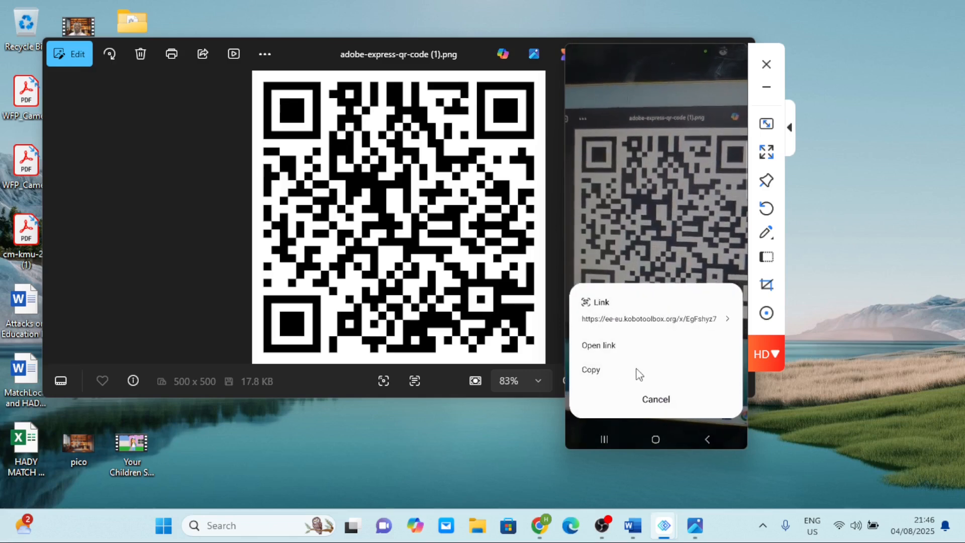
pyautogui.click(625, 345)
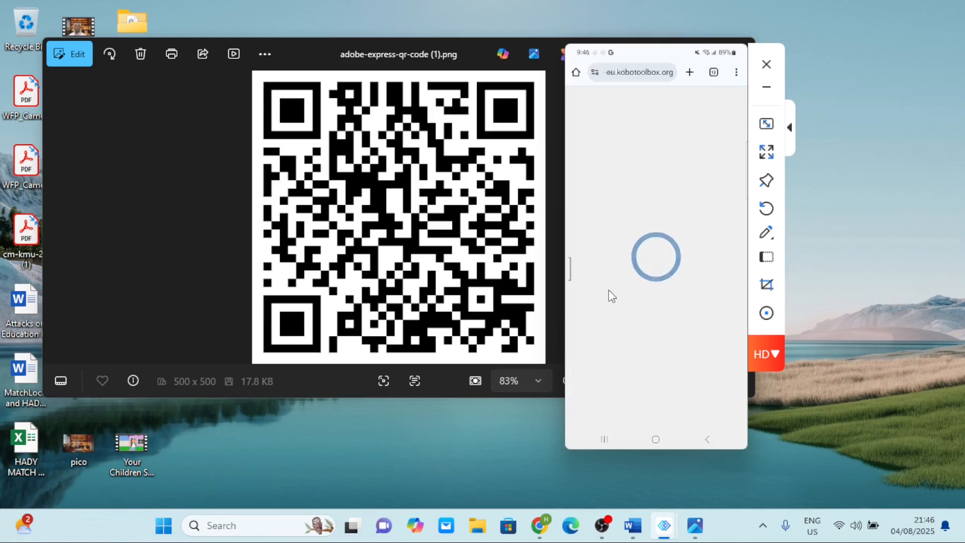
# Complete the first response on the phone with Number Firewood 100, date 08/04/2025 and the current location point, and submit it.
pyautogui.scroll(-2, 627, 283)
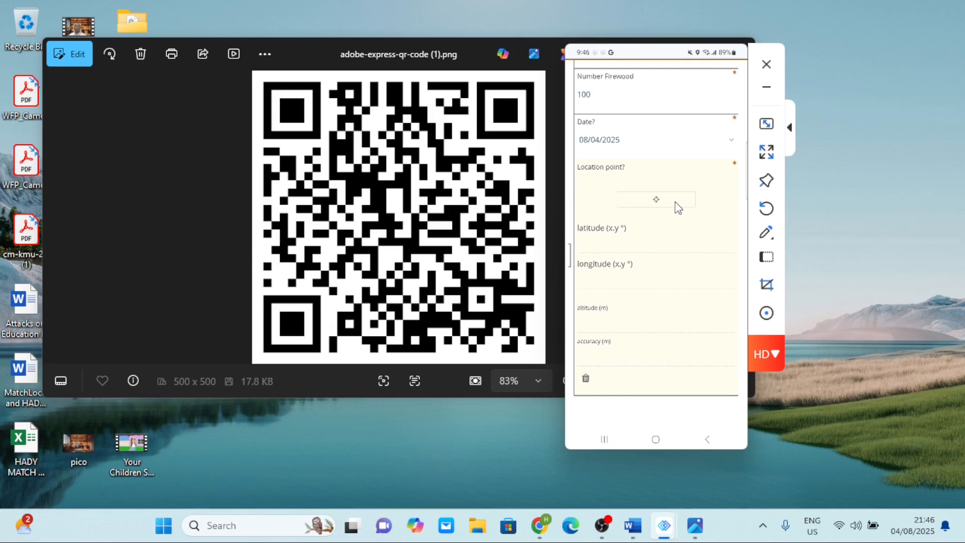
pyautogui.scroll(-3, 675, 202)
pyautogui.scroll(3, 675, 202)
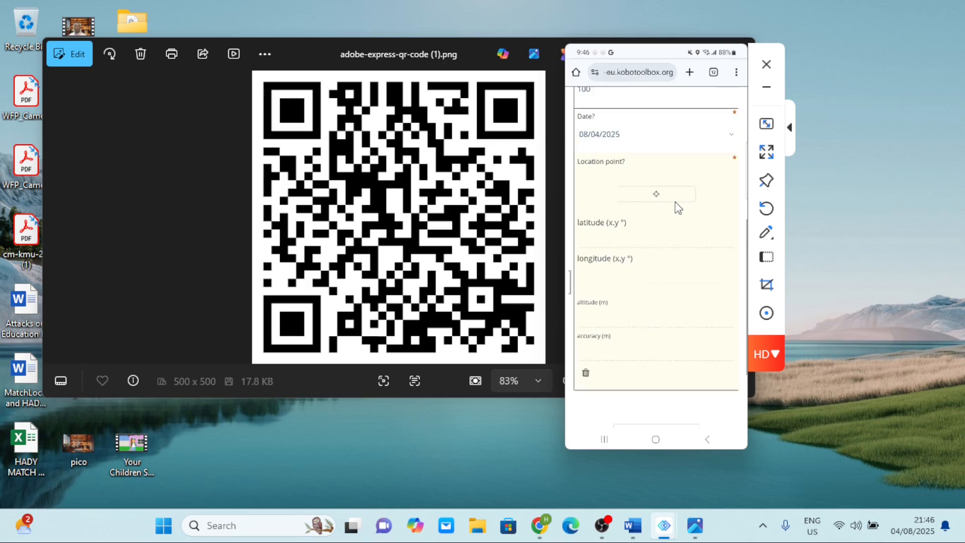
pyautogui.scroll(-3, 678, 207)
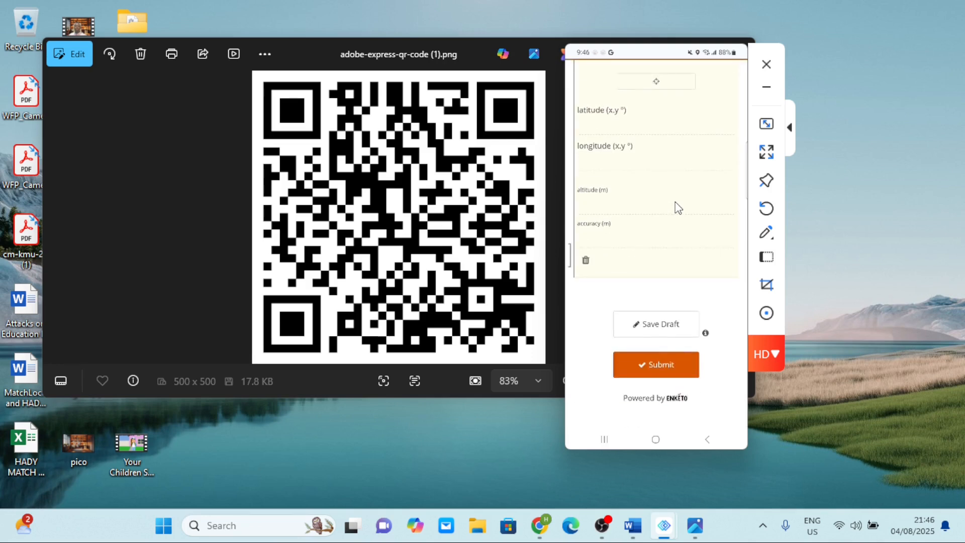
pyautogui.click(656, 364)
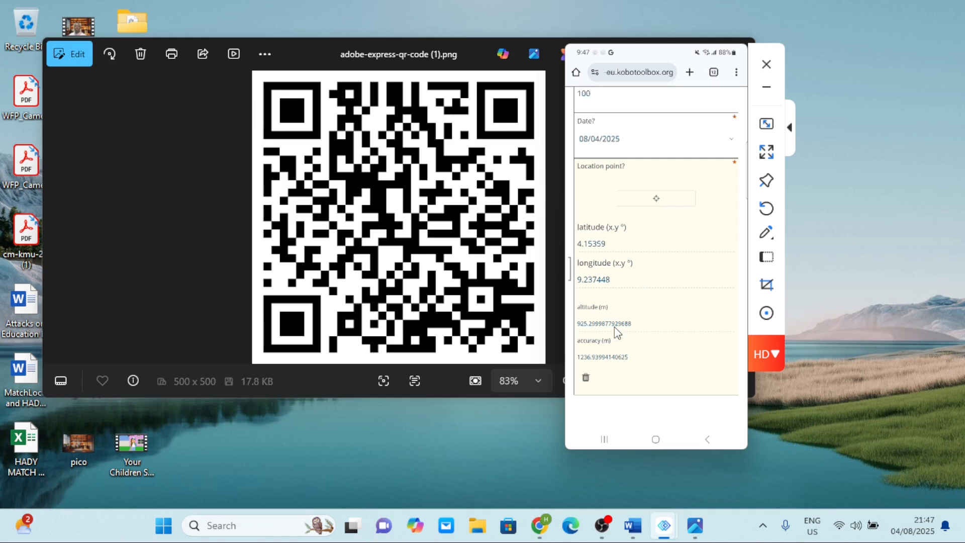
pyautogui.scroll(-5, 615, 326)
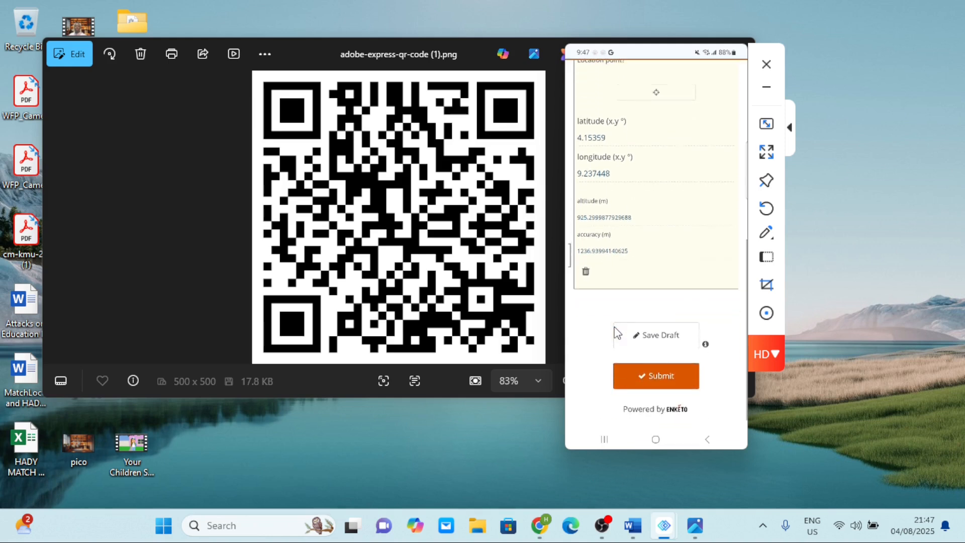
pyautogui.click(616, 328)
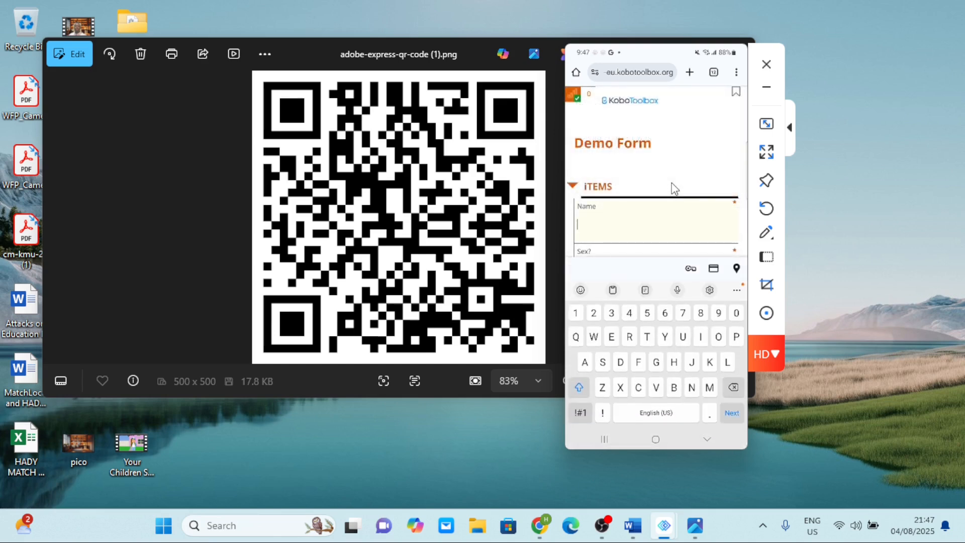
# Fill in a second response with the respondent's name, sex Male, 200 bags, Number Firewood 200 and date 08/05/2025.
pyautogui.write('Joe')
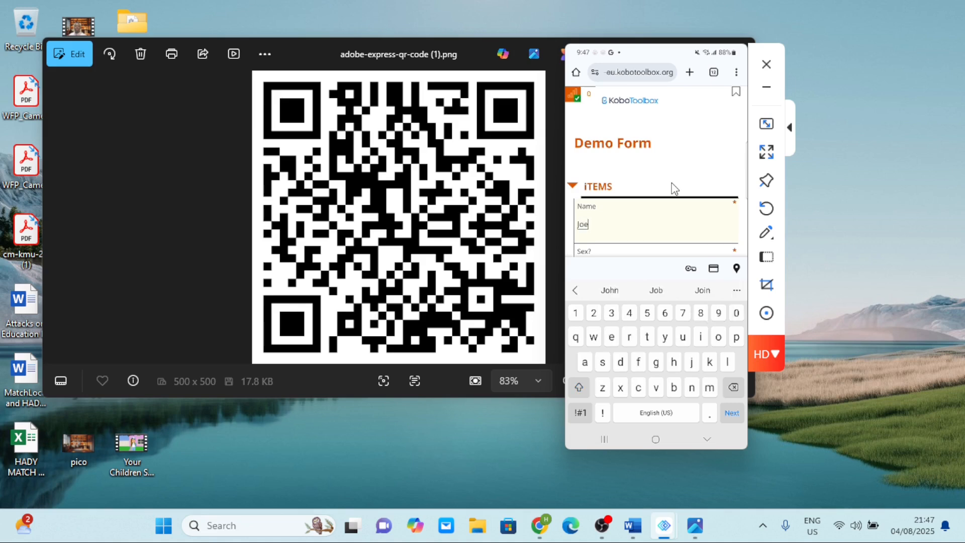
pyautogui.click(676, 190)
pyautogui.scroll(-5, 675, 189)
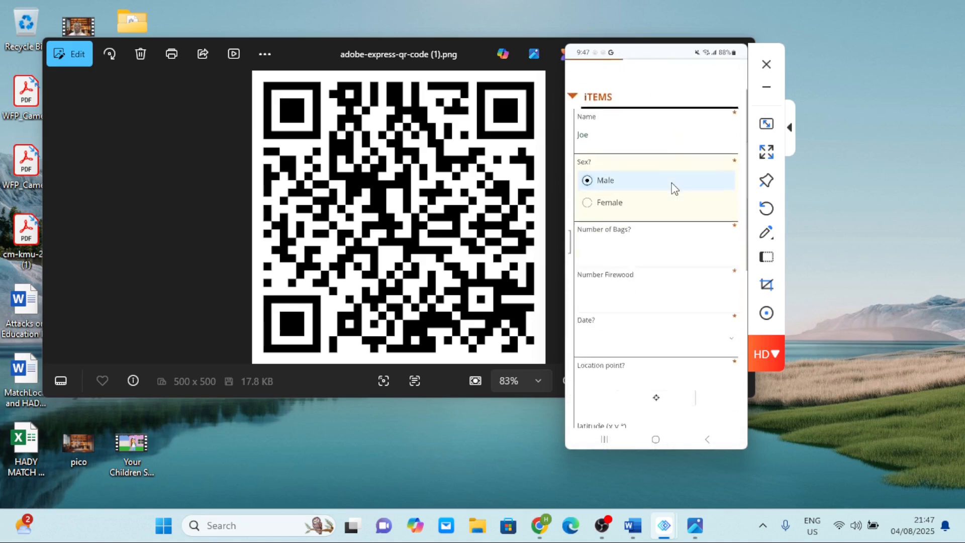
pyautogui.click(675, 189)
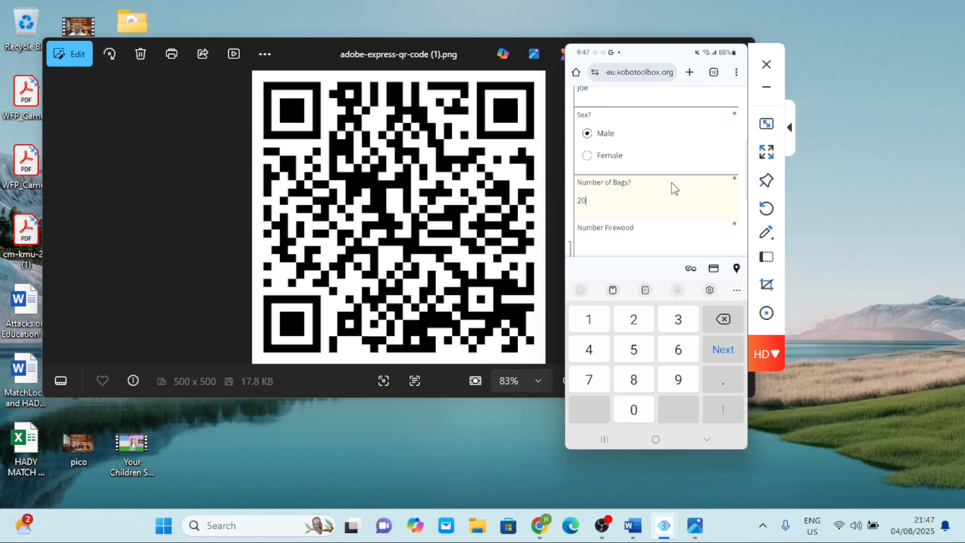
pyautogui.scroll(-2, 675, 189)
pyautogui.write('200')
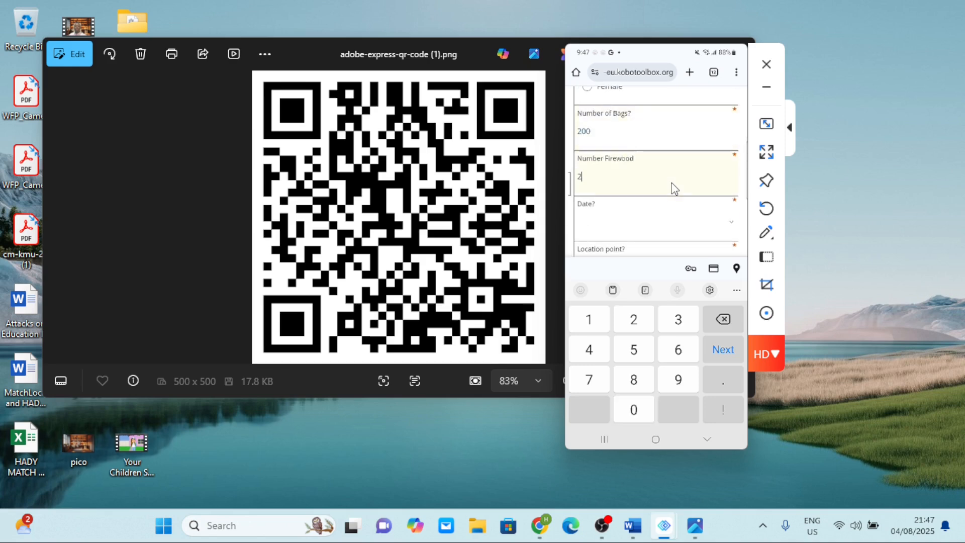
pyautogui.scroll(-2, 676, 189)
pyautogui.click(676, 189)
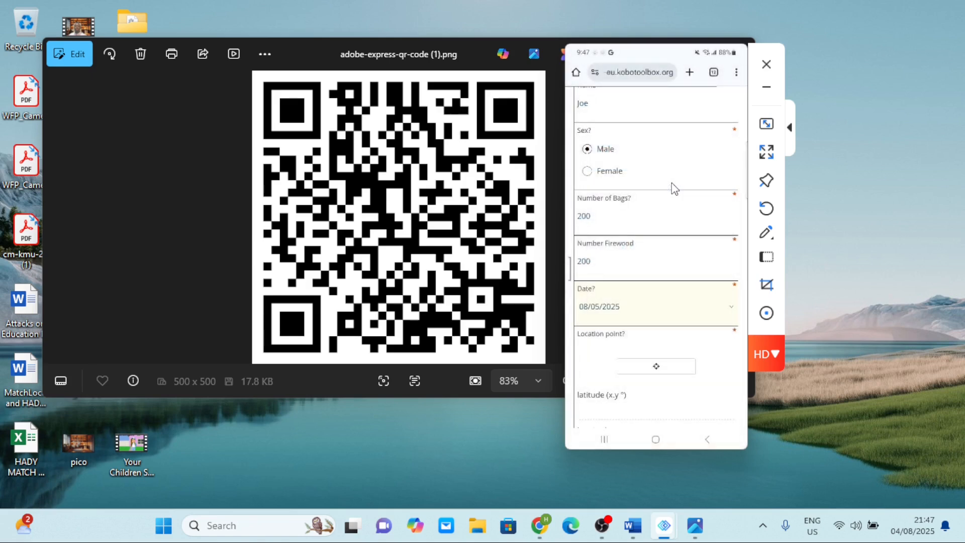
# Capture the phone's current position for the Location point question in the second response.
pyautogui.scroll(-1, 676, 189)
pyautogui.click(675, 189)
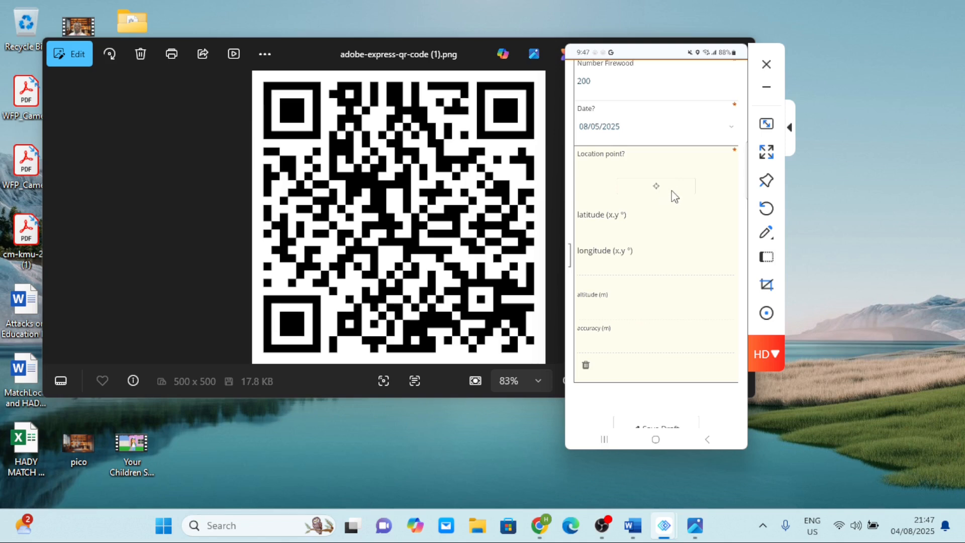
pyautogui.scroll(-2, 675, 196)
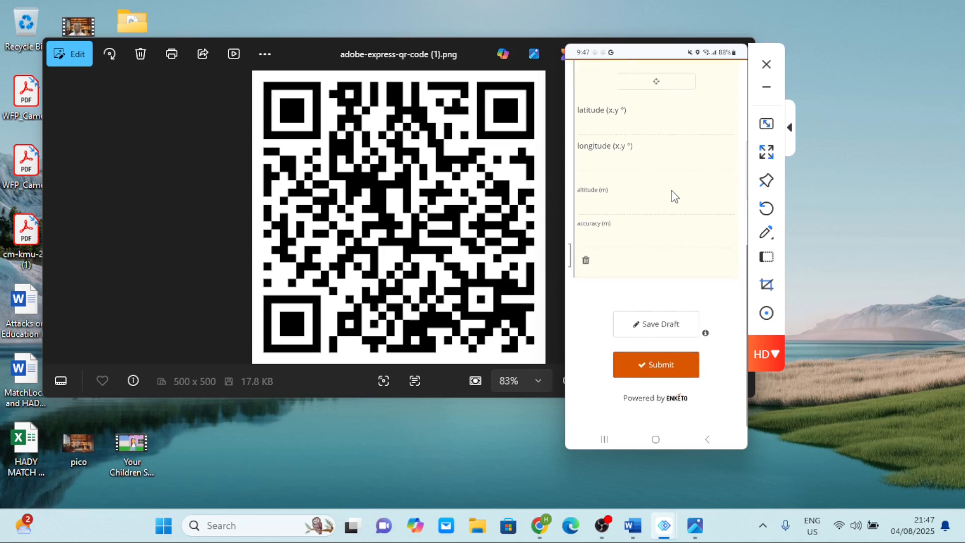
pyautogui.scroll(2, 675, 196)
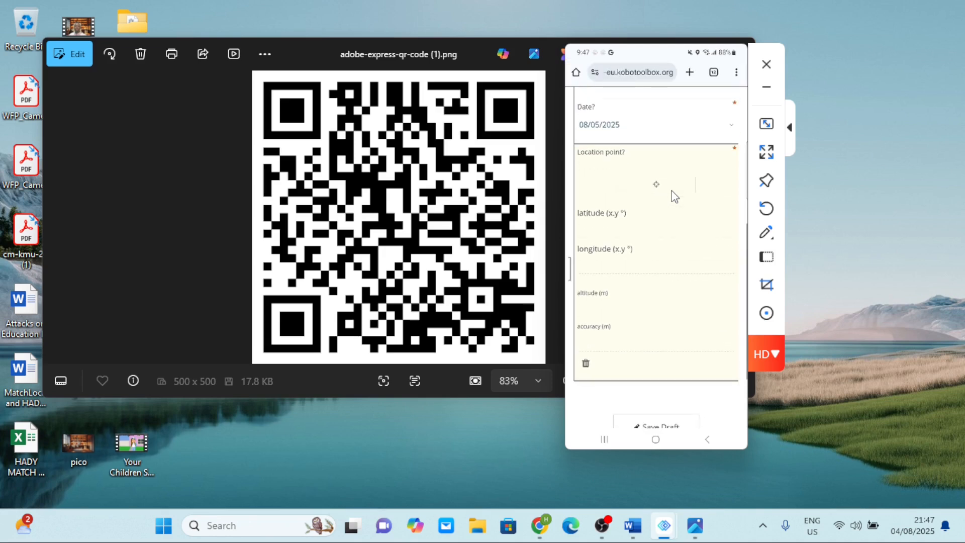
pyautogui.scroll(-2, 672, 190)
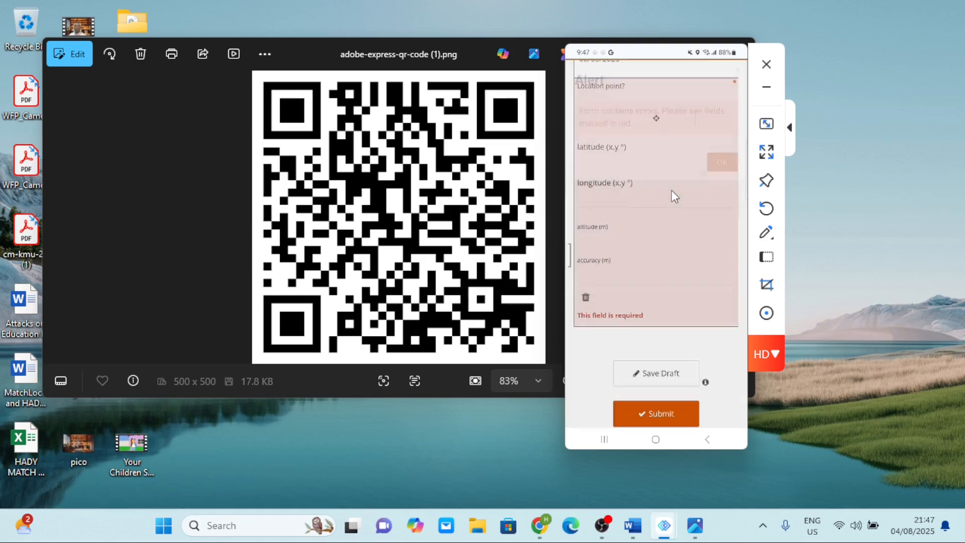
pyautogui.scroll(2, 671, 190)
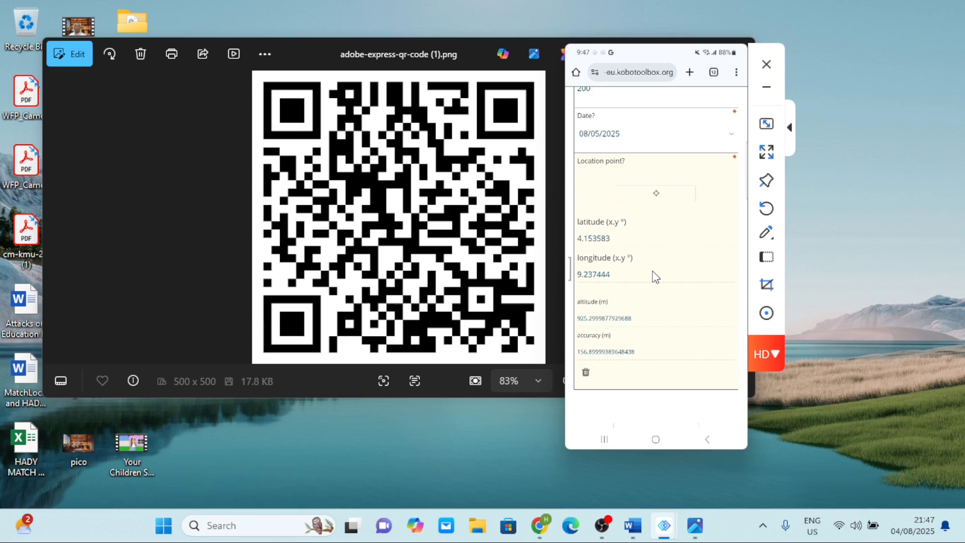
# Check the detected latitude, longitude, altitude and accuracy, and submit the second response.
pyautogui.scroll(-2, 652, 271)
pyautogui.scroll(1, 652, 271)
pyautogui.scroll(-1, 653, 271)
pyautogui.scroll(1, 653, 271)
pyautogui.scroll(-1, 653, 271)
pyautogui.scroll(2, 653, 271)
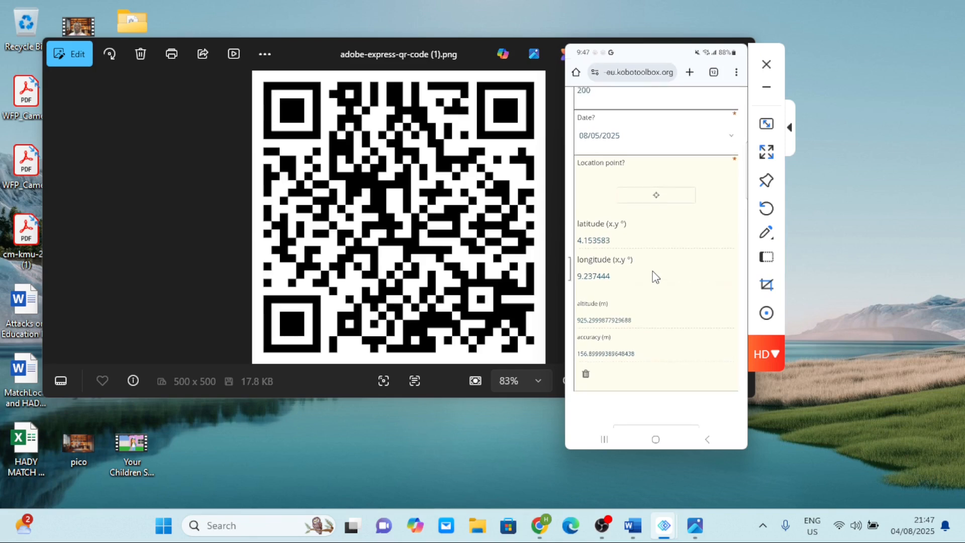
pyautogui.scroll(-3, 653, 270)
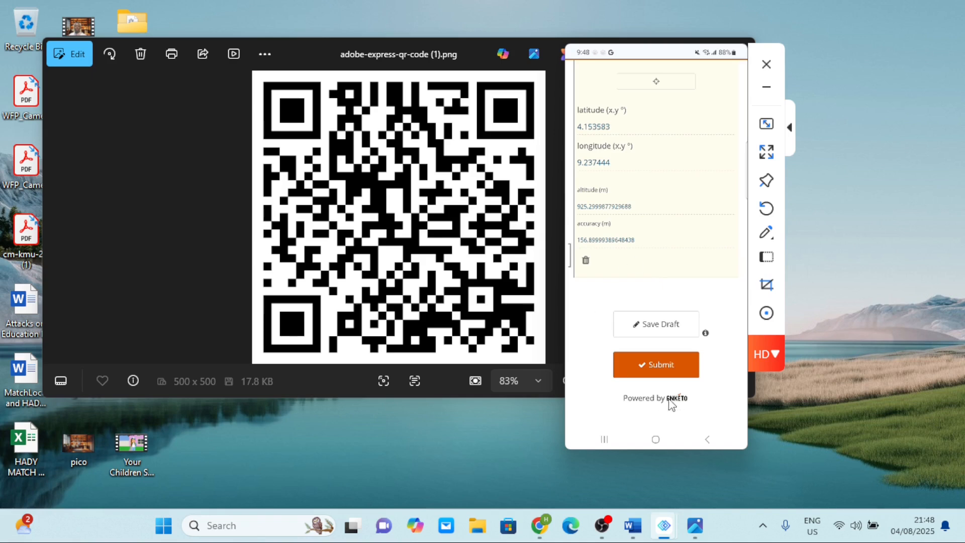
pyautogui.click(652, 374)
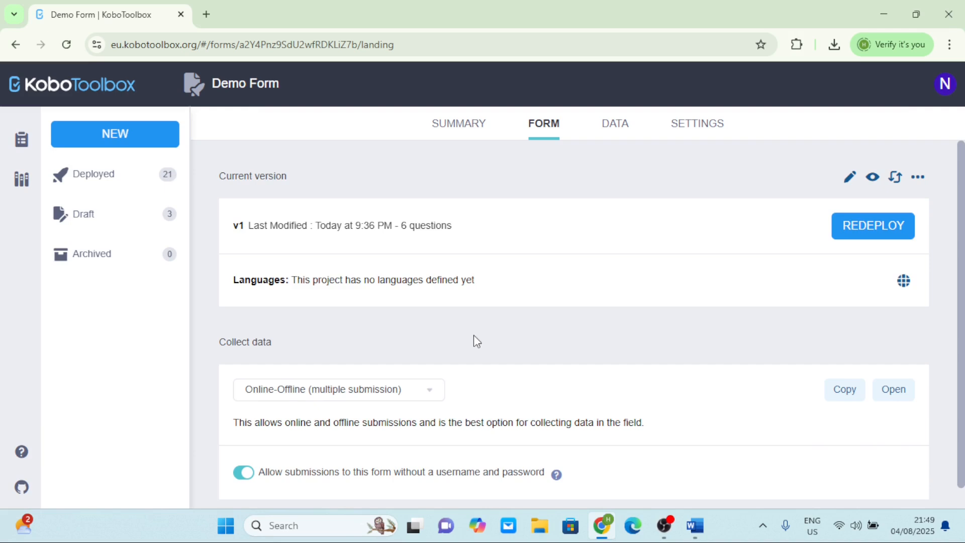
# Reload the Demo Form page, return to the My Projects list and check the form's submission count.
pyautogui.scroll(-1, 474, 335)
pyautogui.scroll(1, 473, 335)
pyautogui.click(66, 45)
pyautogui.click(21, 143)
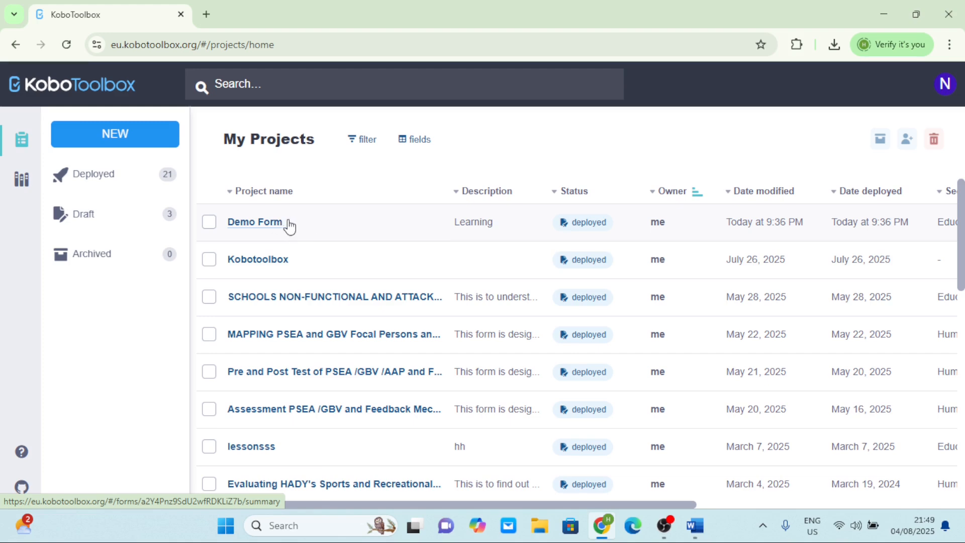
pyautogui.hscroll(3, 798, 233)
pyautogui.hscroll(4, 866, 221)
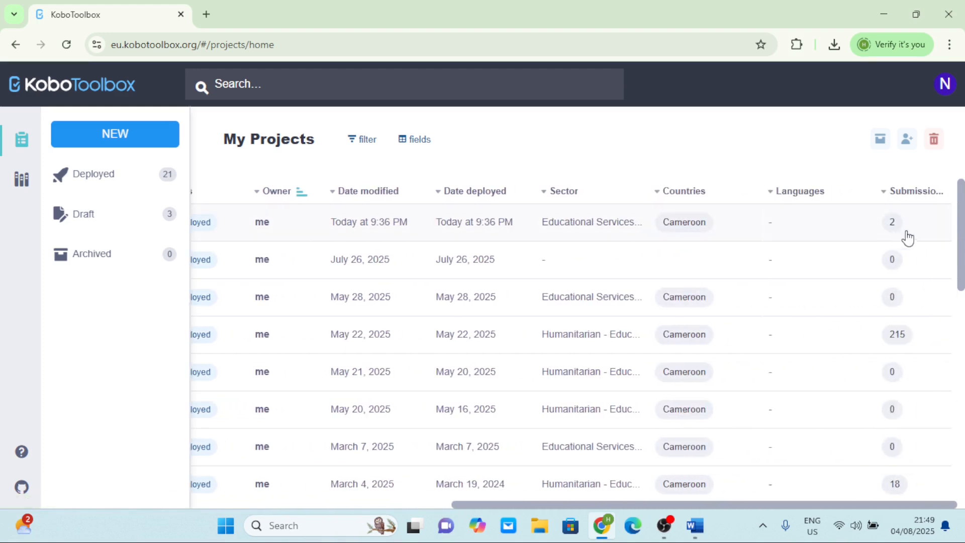
# Check the Demo Form's submission count in the project list, and open the form's submitted data table.
pyautogui.scroll(3, 900, 234)
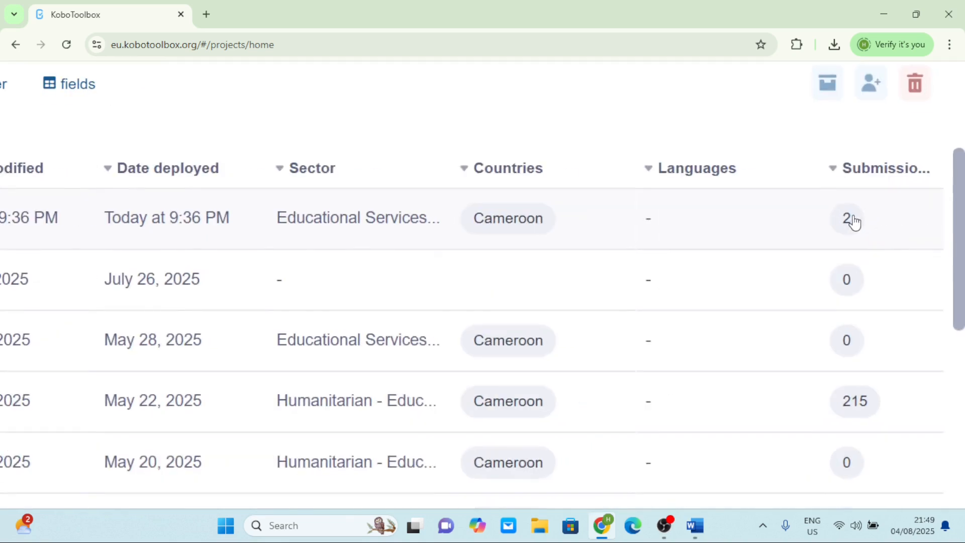
pyautogui.scroll(-3, 851, 220)
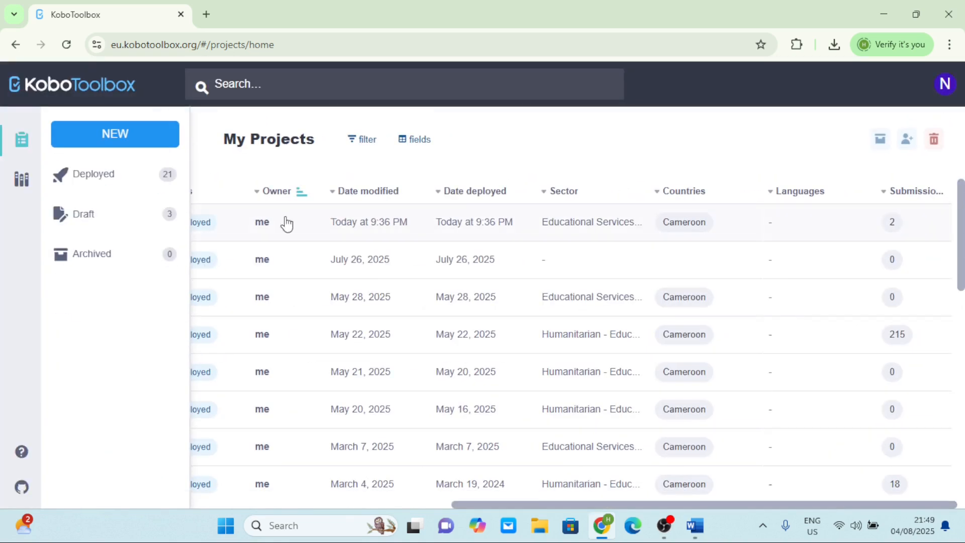
pyautogui.hscroll(-6, 352, 233)
pyautogui.hscroll(-4, 467, 249)
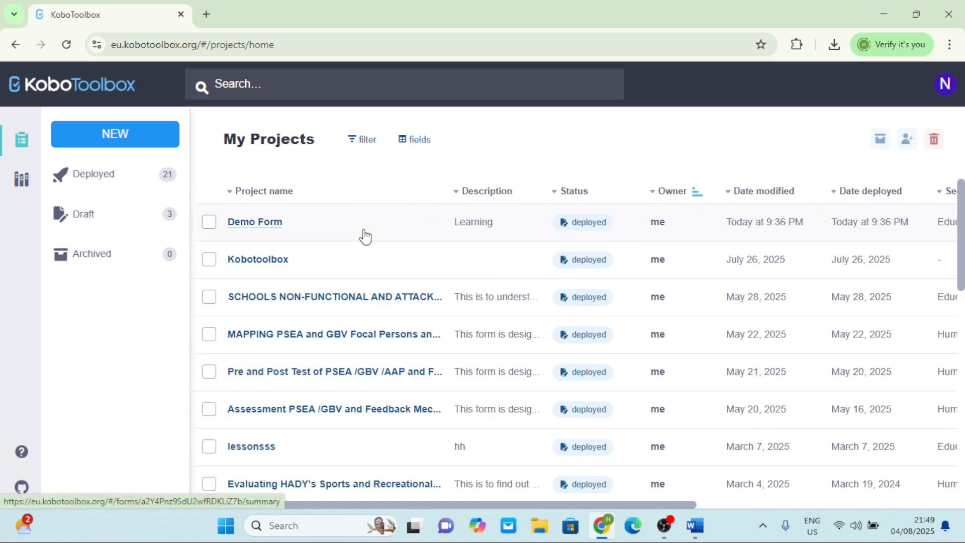
pyautogui.click(251, 227)
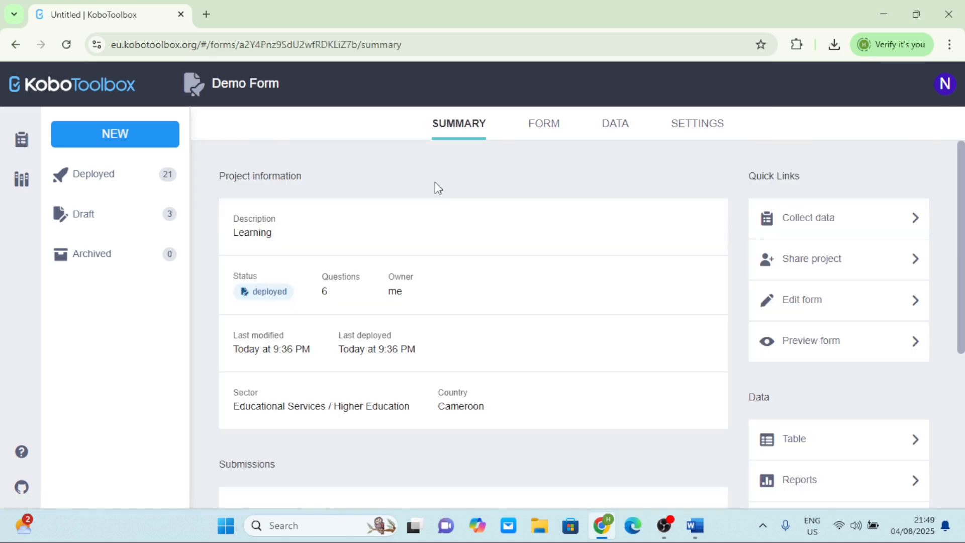
pyautogui.click(539, 126)
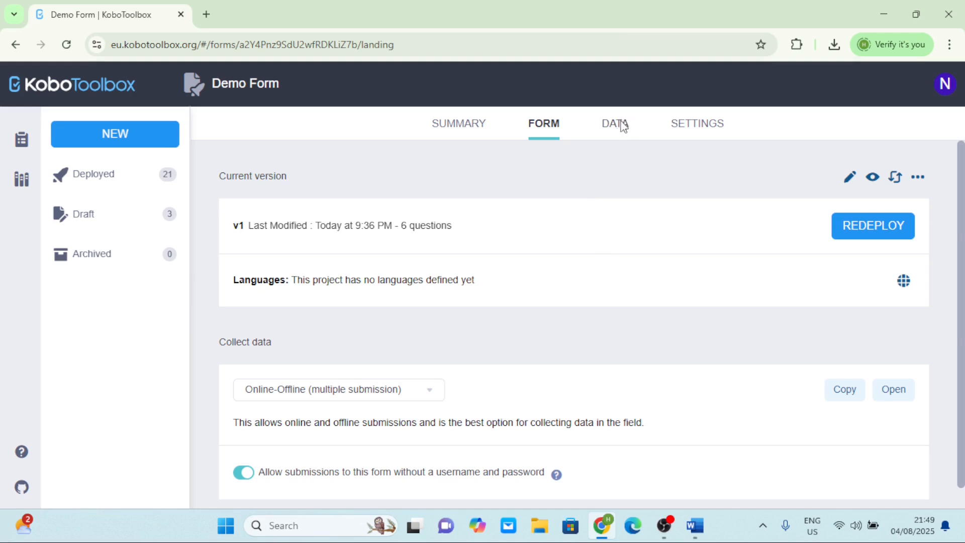
pyautogui.click(622, 129)
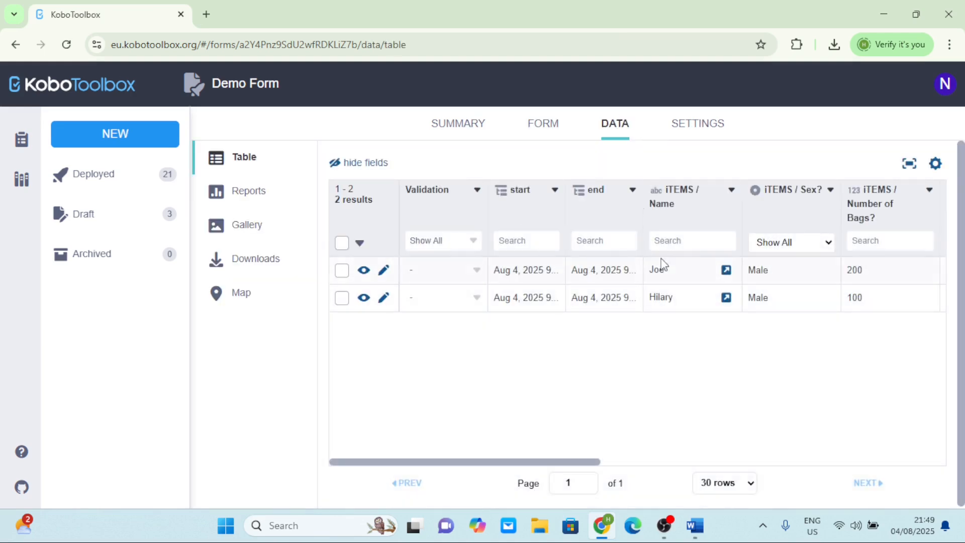
# Examine both responses across the data table's columns, including name, sex, bags, firewood, date, location point and submission time.
pyautogui.hscroll(10, 656, 284)
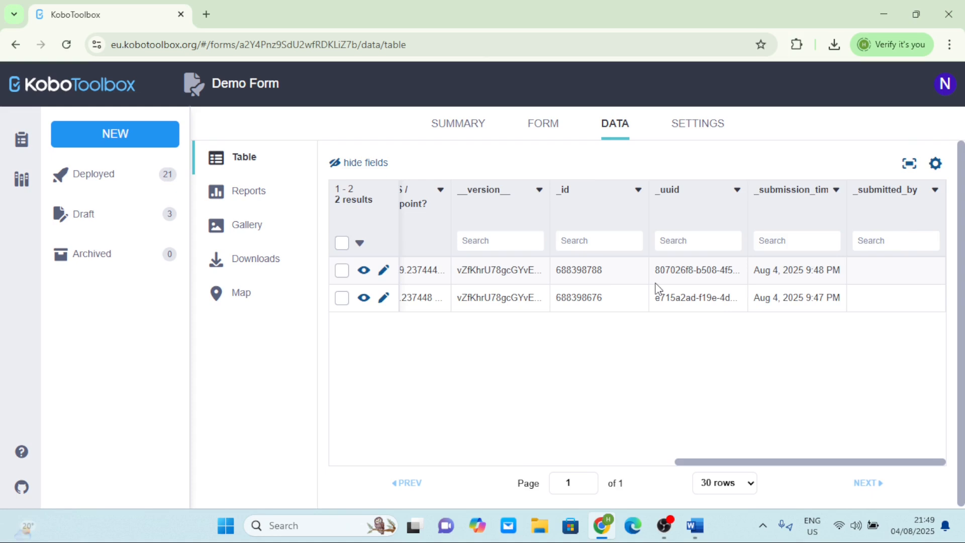
pyautogui.hscroll(-5, 656, 283)
pyautogui.hscroll(-2, 656, 284)
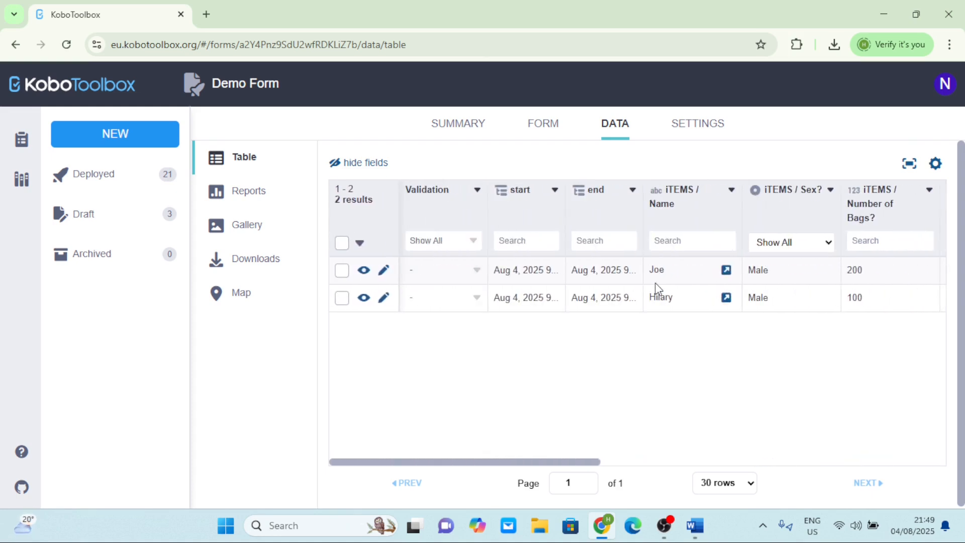
pyautogui.hscroll(5, 656, 284)
pyautogui.hscroll(-1, 655, 284)
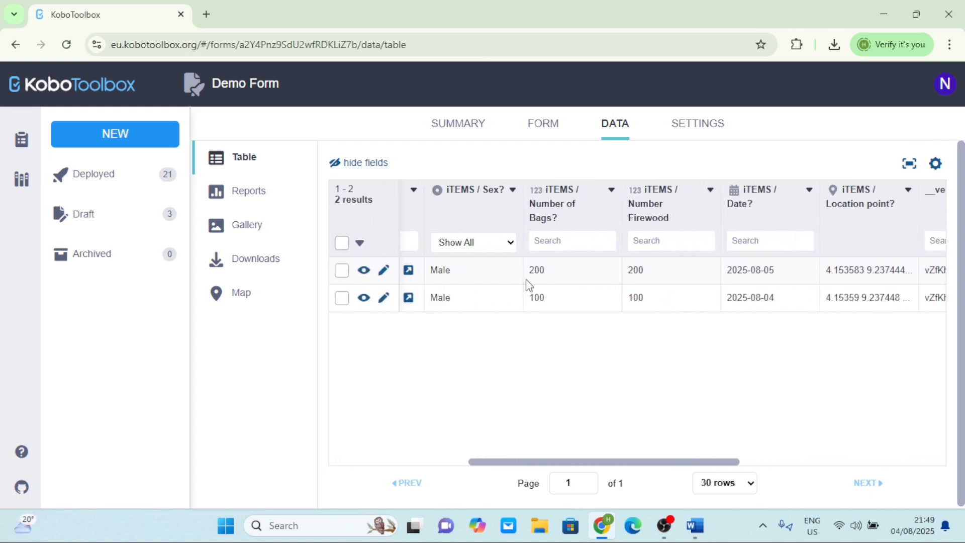
pyautogui.hscroll(-5, 529, 282)
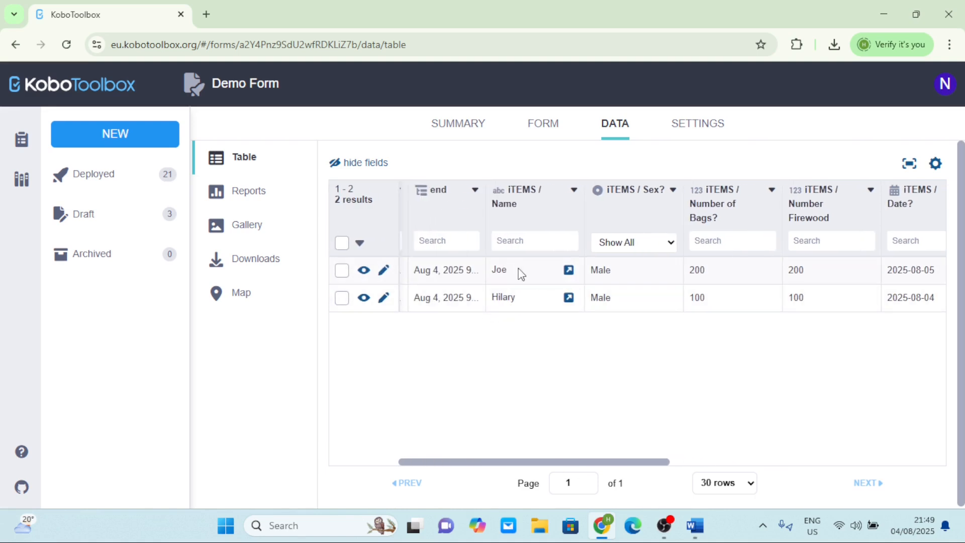
pyautogui.hscroll(4, 517, 274)
pyautogui.hscroll(2, 587, 298)
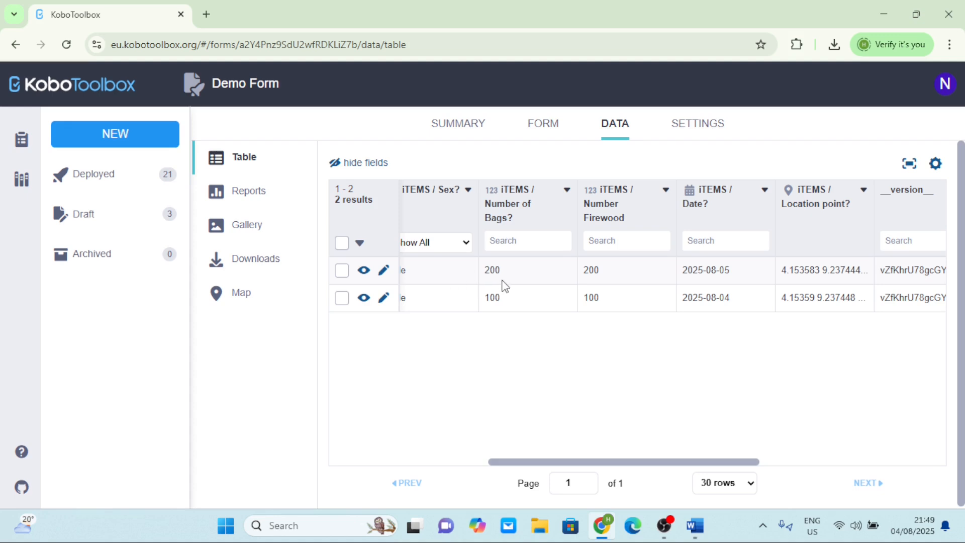
pyautogui.hscroll(5, 622, 281)
pyautogui.hscroll(-6, 629, 271)
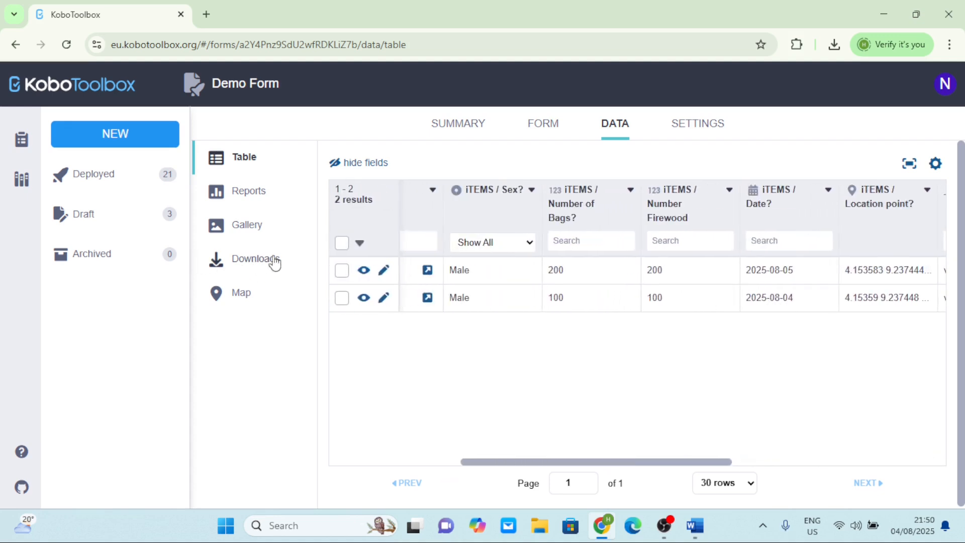
# Open the Demo Form's automated report and examine the question summaries down to the Date chart and its frequency table.
pyautogui.click(250, 194)
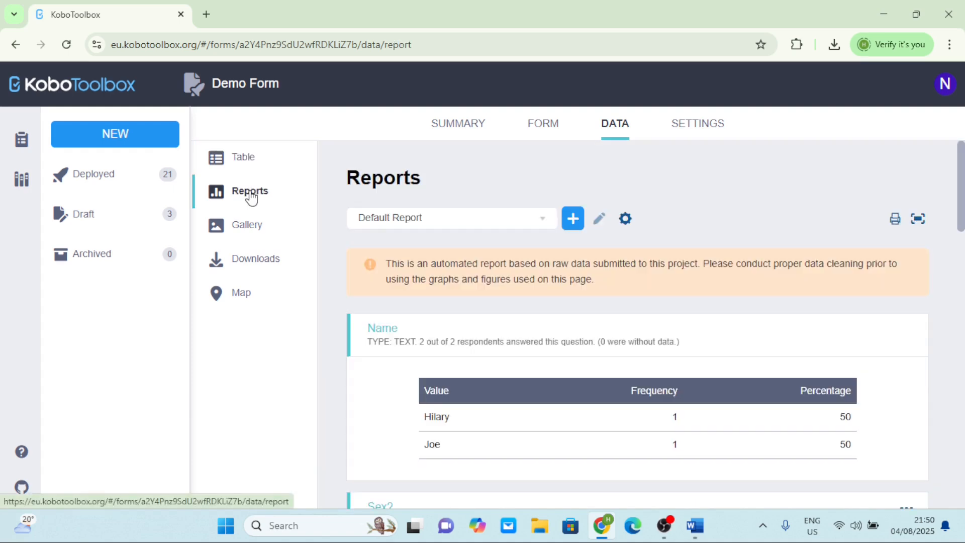
pyautogui.scroll(-8, 679, 315)
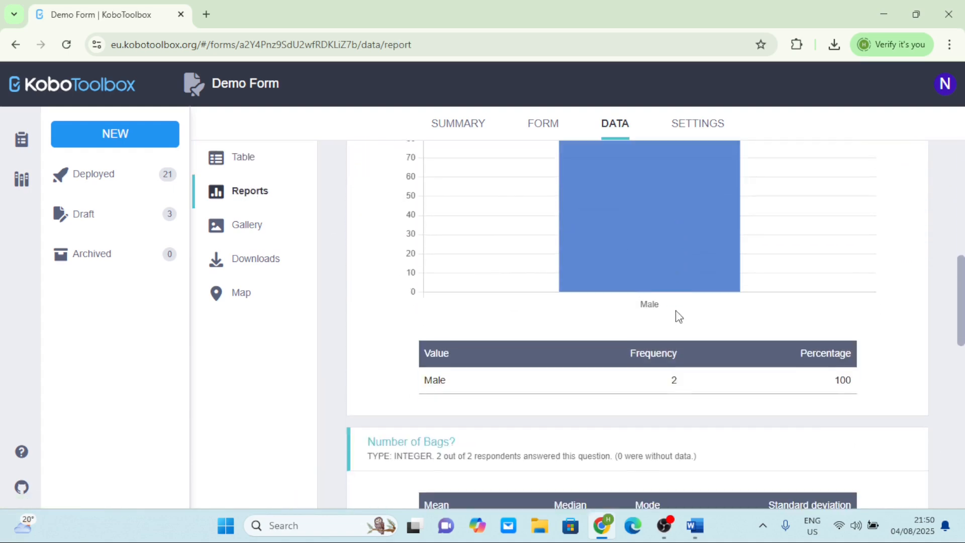
pyautogui.scroll(2, 614, 209)
pyautogui.scroll(-4, 642, 300)
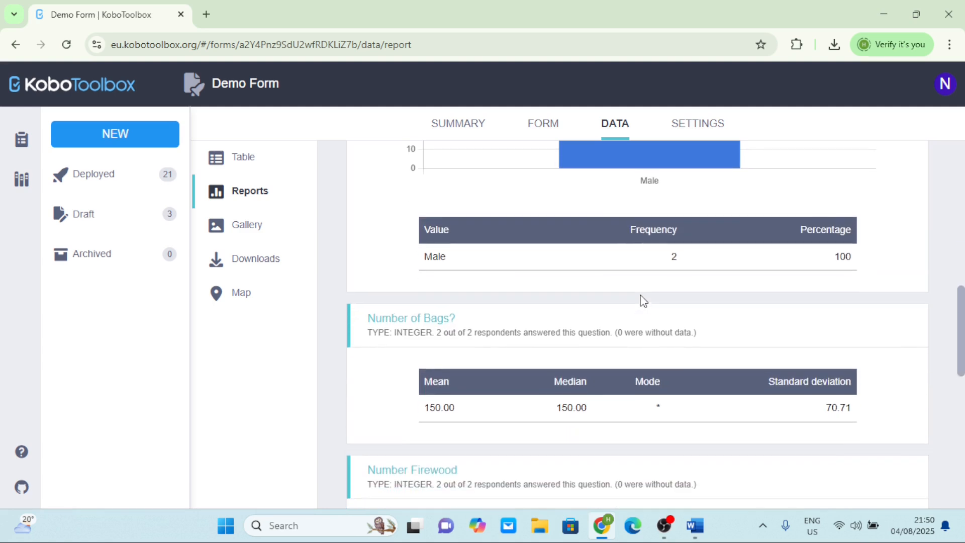
pyautogui.scroll(-10, 669, 350)
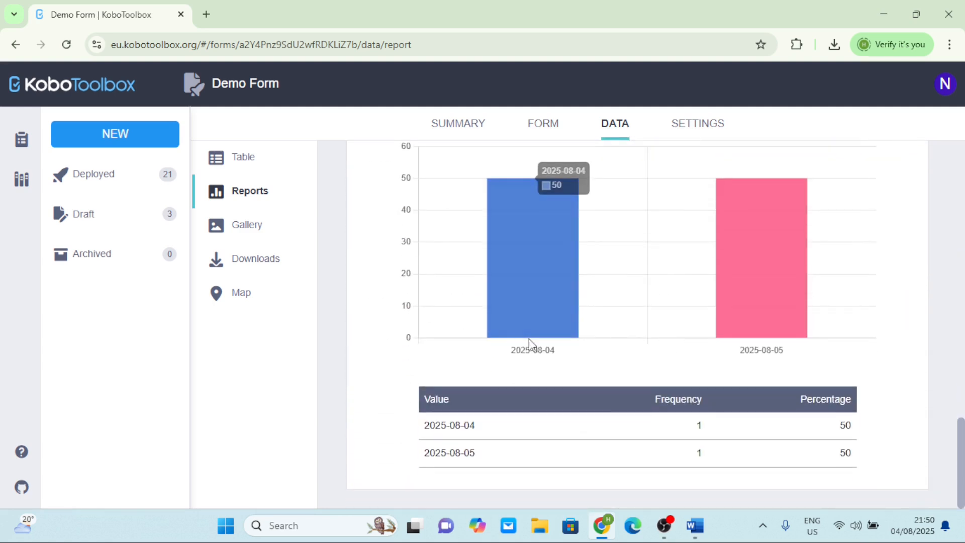
pyautogui.scroll(1, 540, 330)
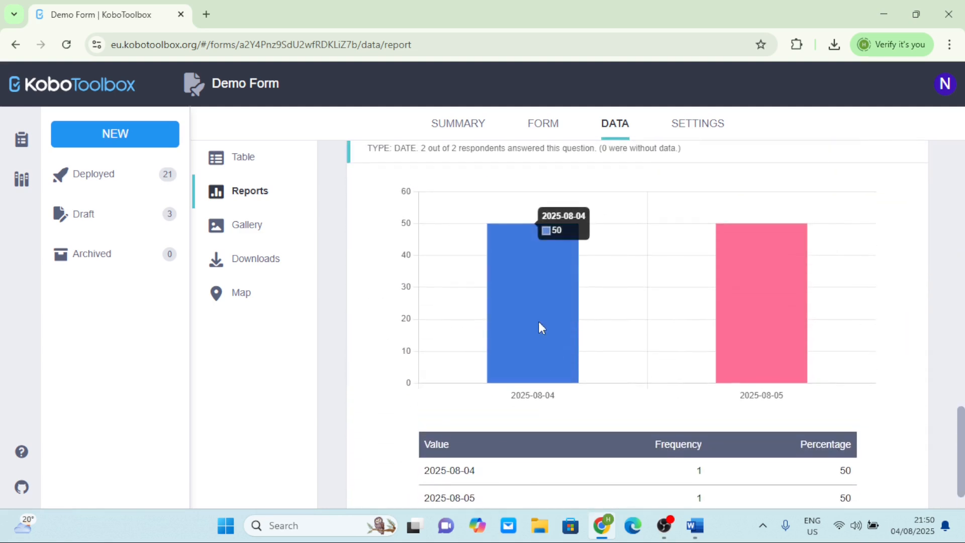
pyautogui.scroll(1, 550, 322)
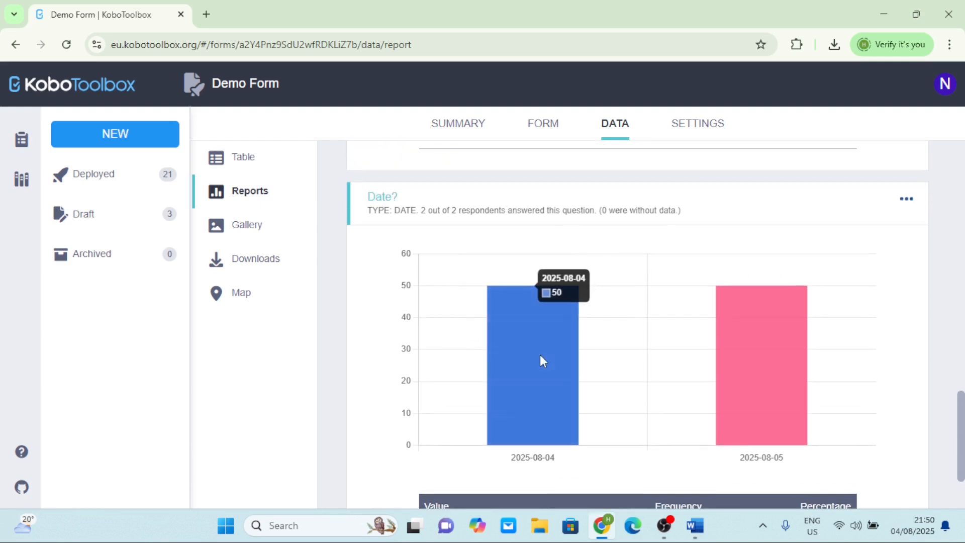
pyautogui.scroll(-2, 541, 359)
pyautogui.scroll(6, 541, 360)
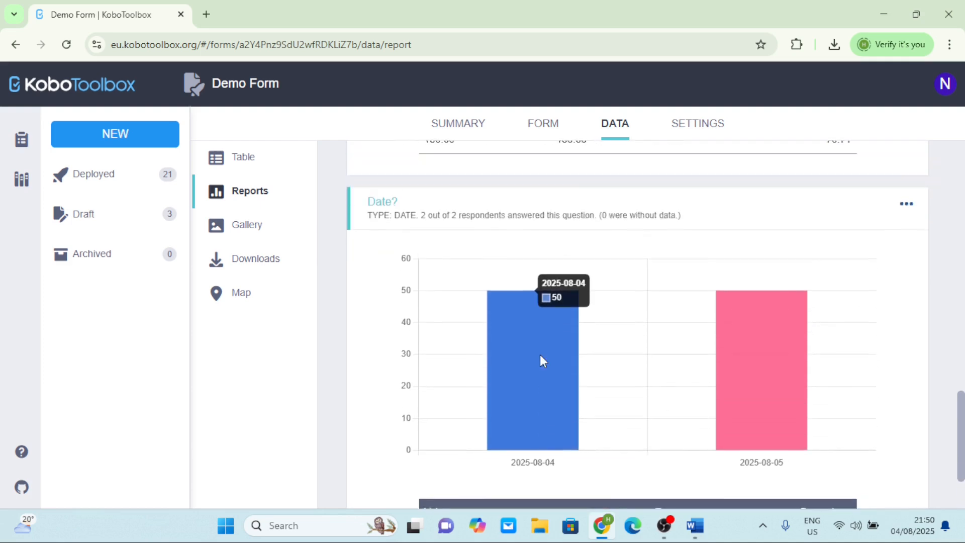
pyautogui.scroll(-5, 507, 313)
pyautogui.scroll(-1, 506, 313)
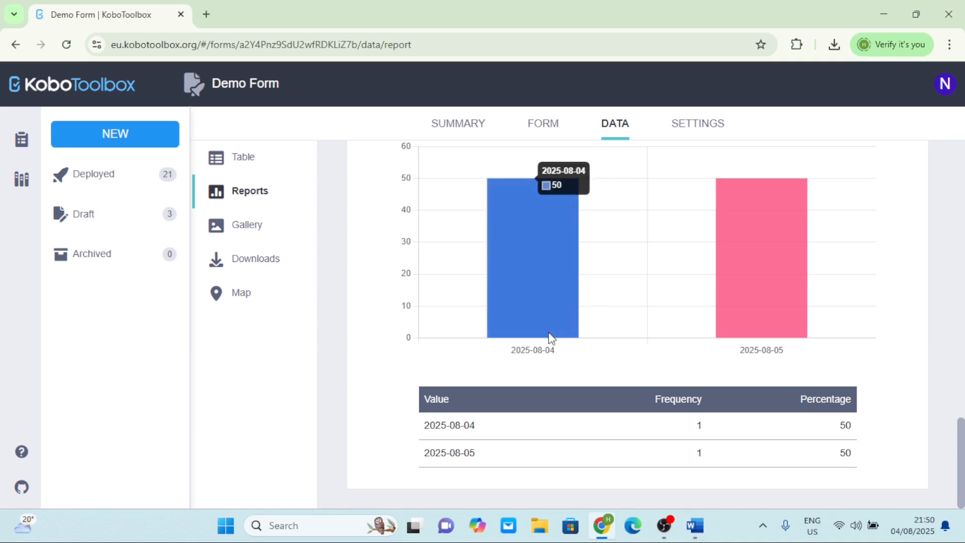
# Review the report's Name, Sex, Number of Bags, Number Firewood and Date sections again, comparing their charts and statistics.
pyautogui.scroll(8, 762, 430)
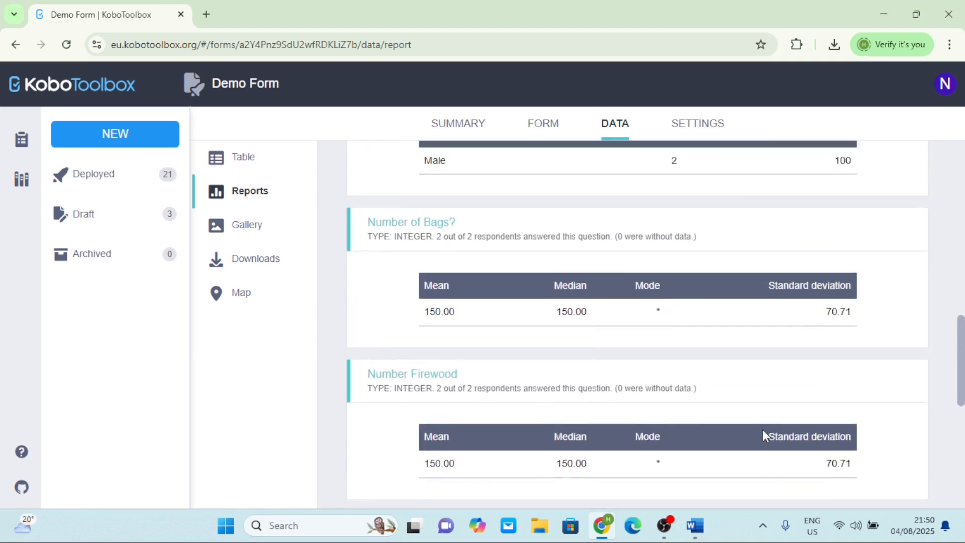
pyautogui.scroll(8, 763, 436)
pyautogui.scroll(-6, 763, 435)
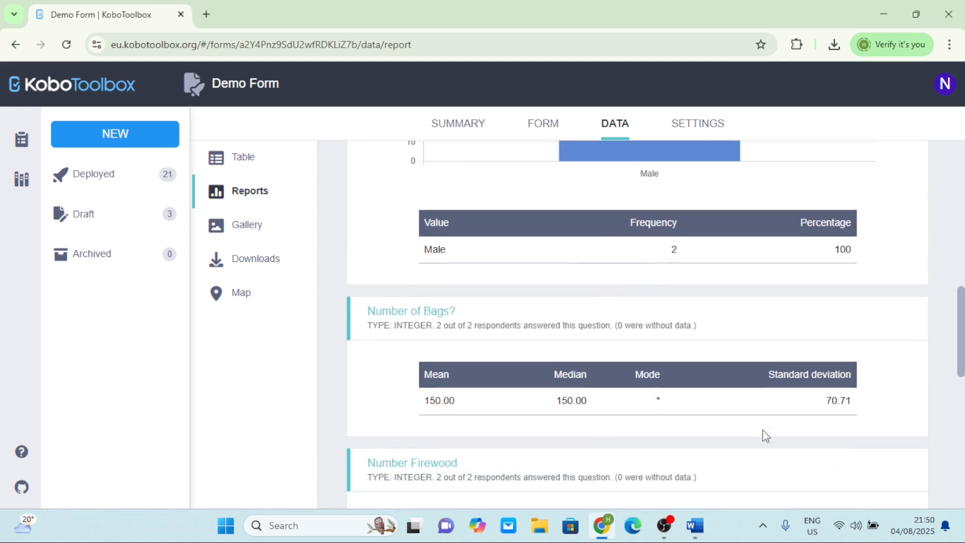
pyautogui.scroll(6, 612, 315)
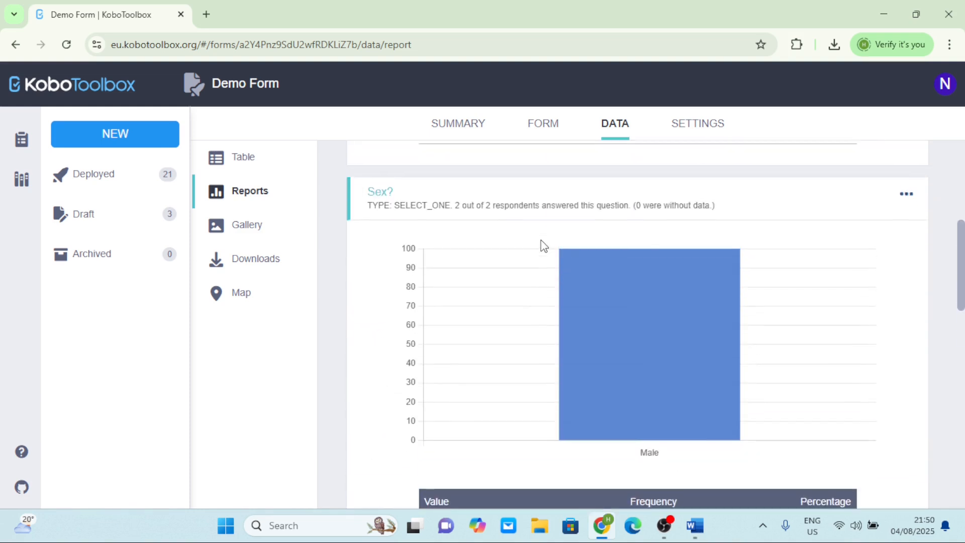
pyautogui.scroll(6, 544, 245)
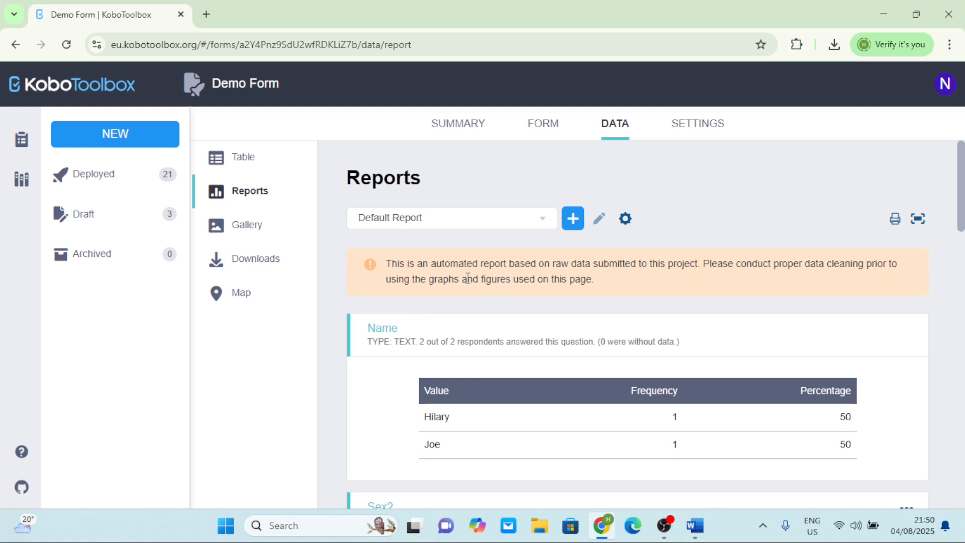
pyautogui.scroll(-5, 588, 291)
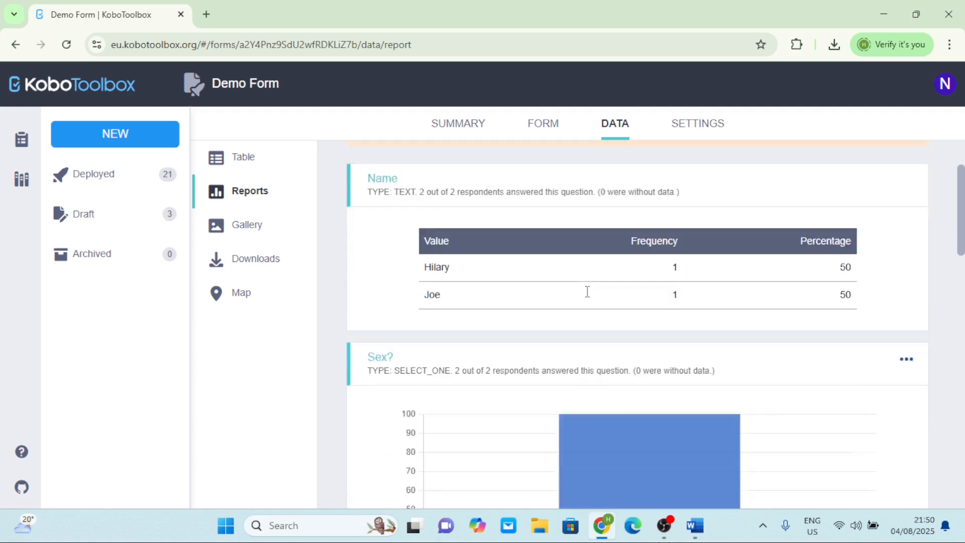
pyautogui.scroll(-10, 587, 294)
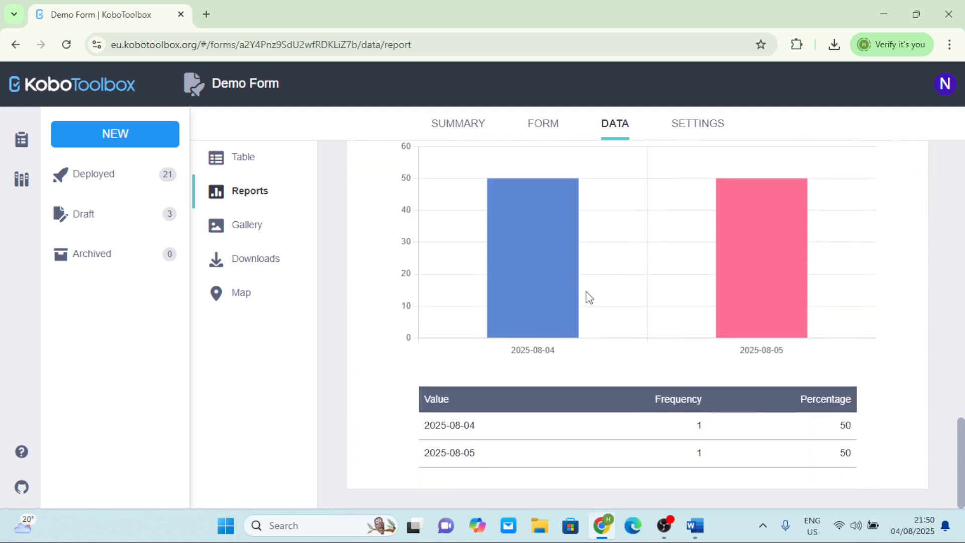
pyautogui.scroll(4, 588, 295)
pyautogui.scroll(-5, 590, 296)
pyautogui.scroll(3, 589, 296)
pyautogui.scroll(-3, 587, 296)
pyautogui.scroll(7, 587, 297)
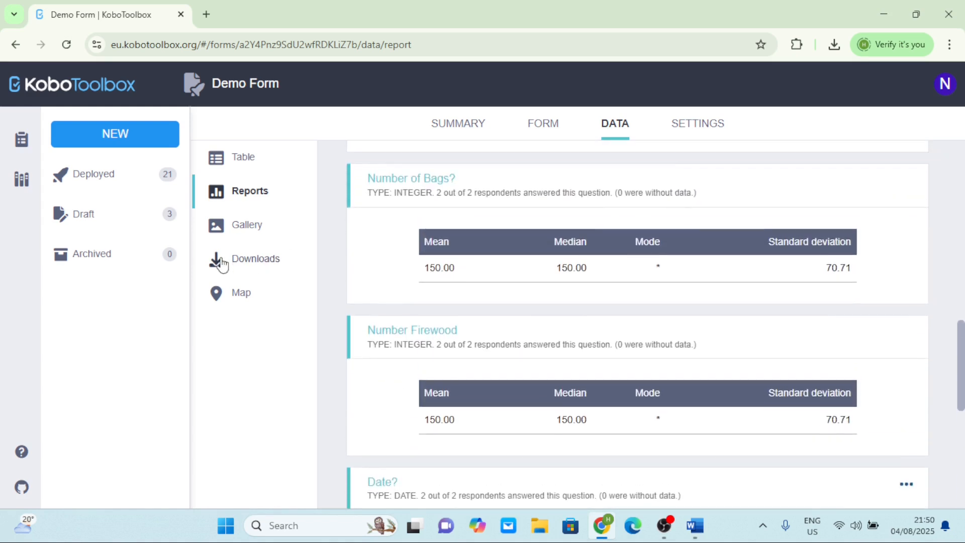
# Open the data export page for the Demo Form's submissions.
pyautogui.click(253, 261)
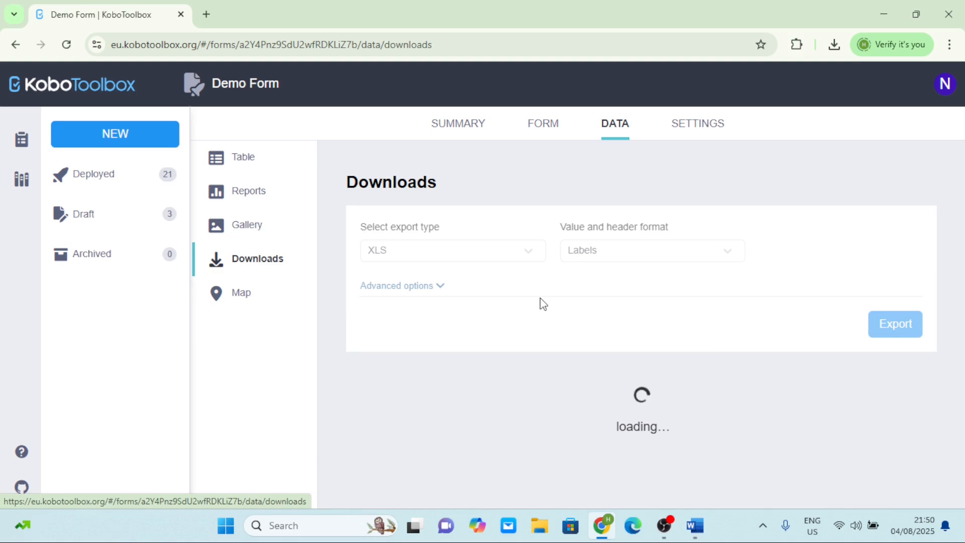